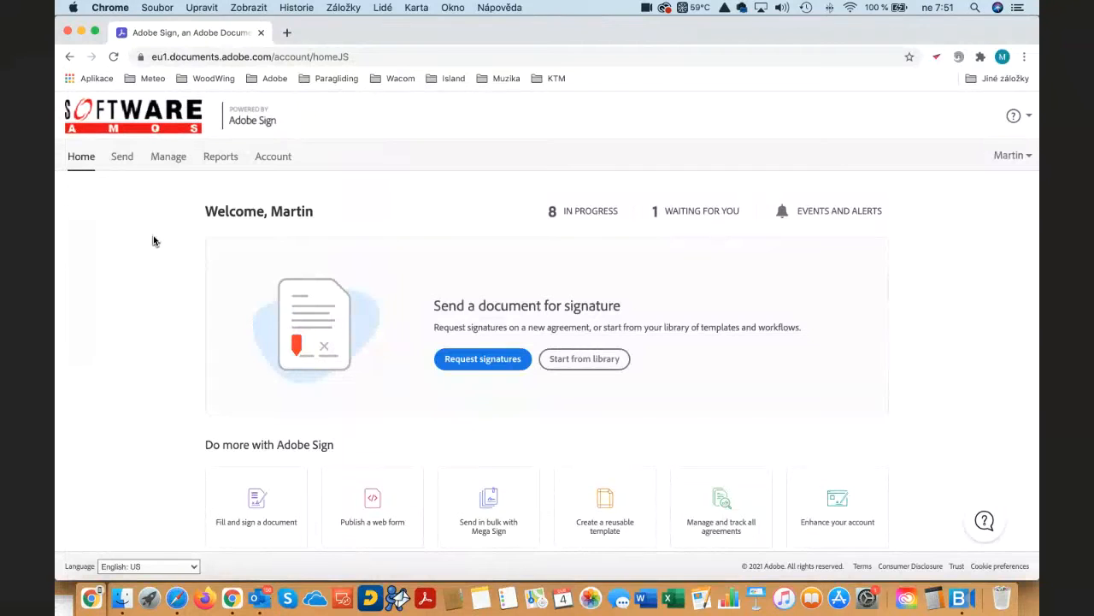
- Open the form for sending a document for signature and look over its recipient, message, file and option sections
scroll(134, 248, "down", 1)
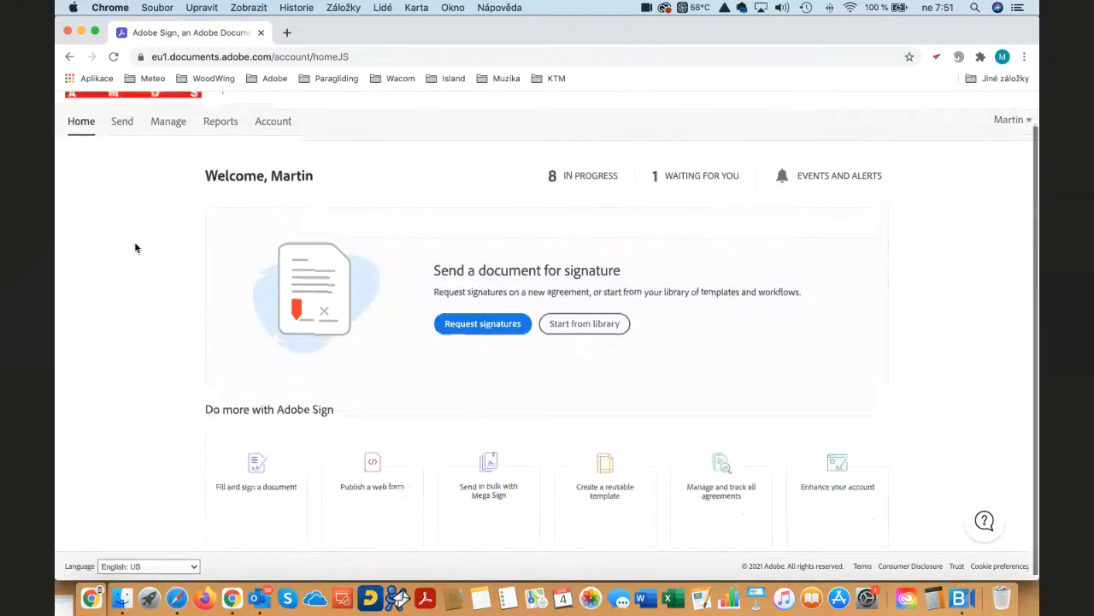
scroll(134, 248, "up", 1)
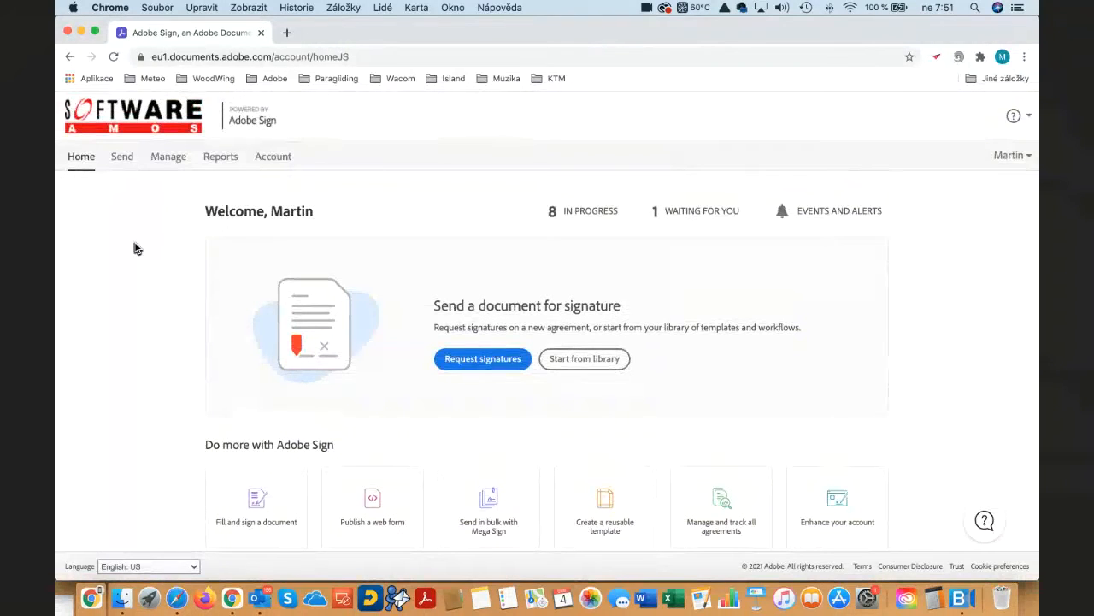
left_click(122, 161)
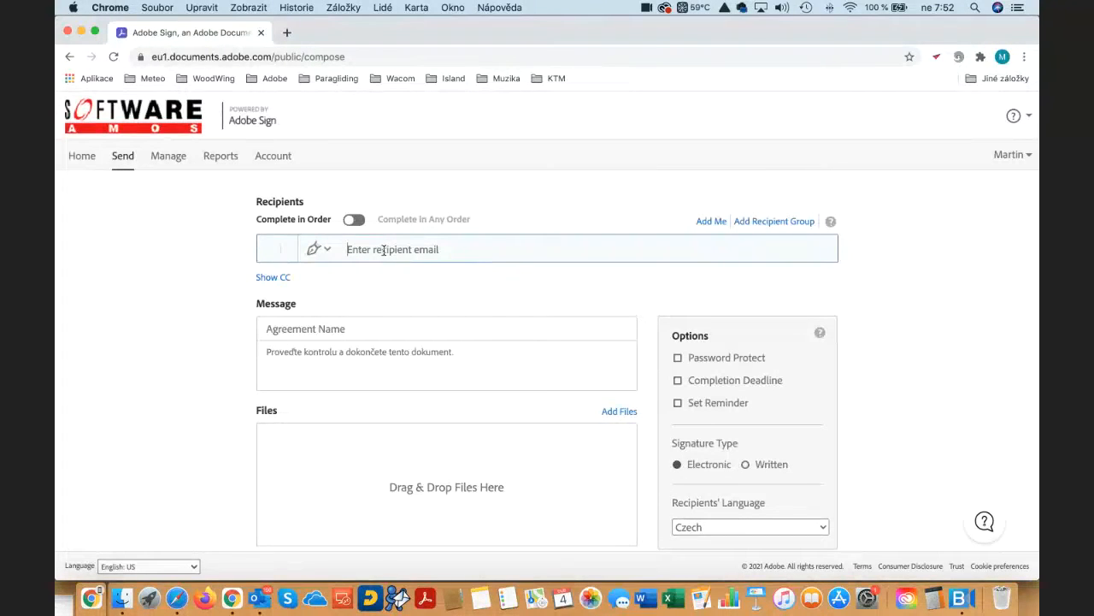
scroll(412, 272, "down", 1)
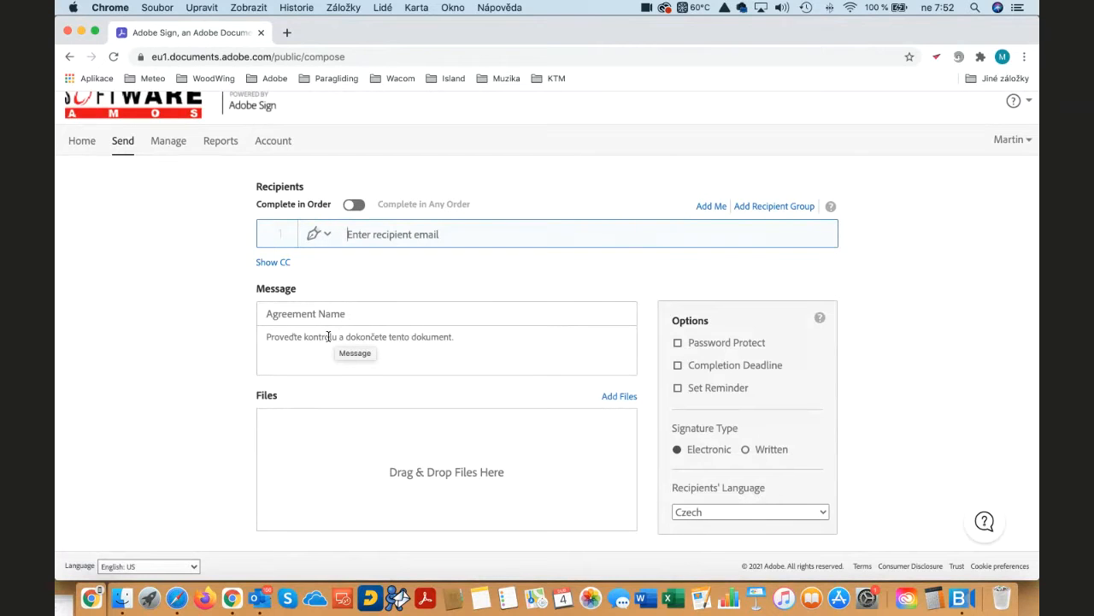
scroll(260, 325, "down", 3)
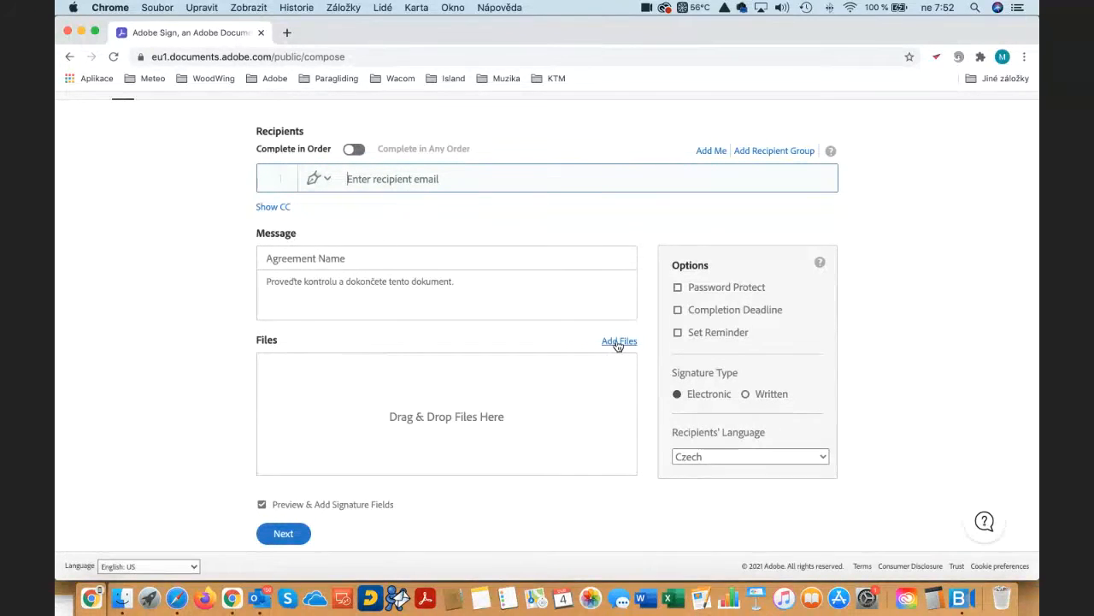
scroll(618, 344, "up", 3)
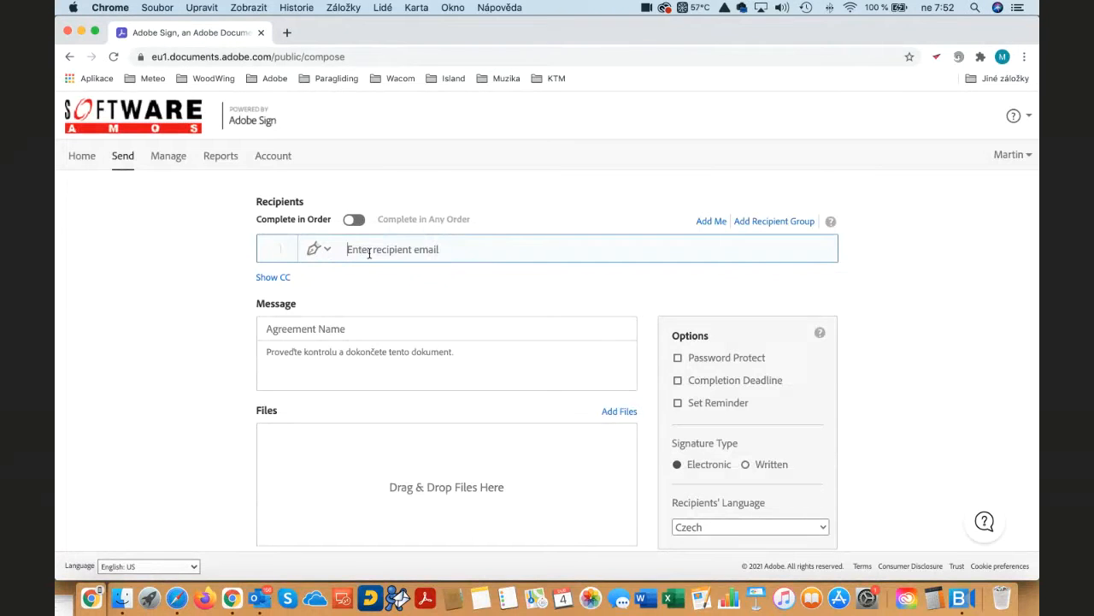
- Add the suggested Gmail contact as the first recipient and add yourself as the second recipient
type("ms")
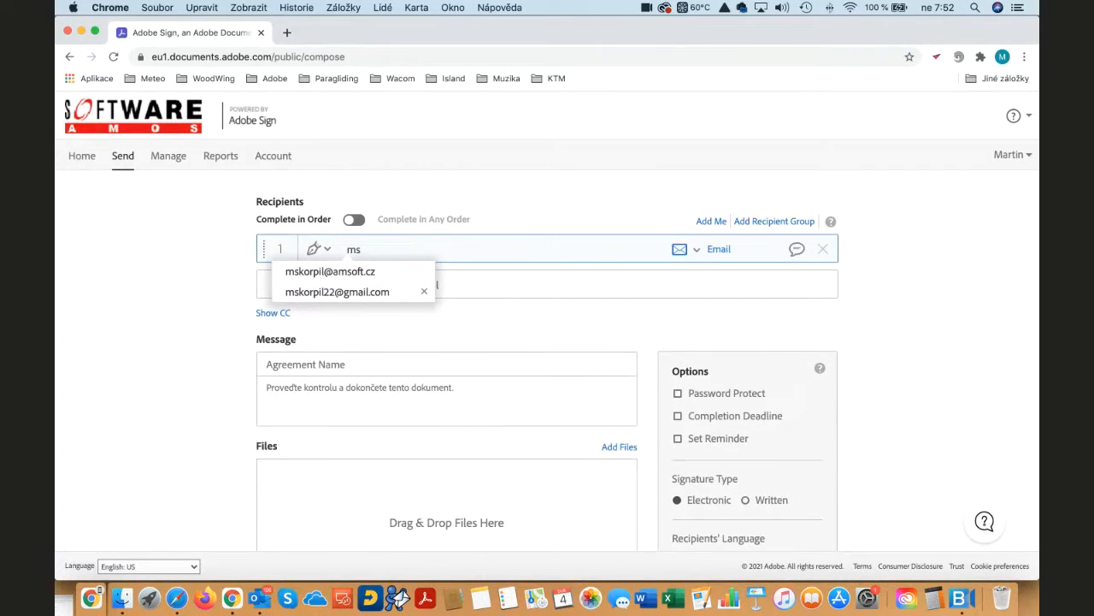
left_click(354, 292)
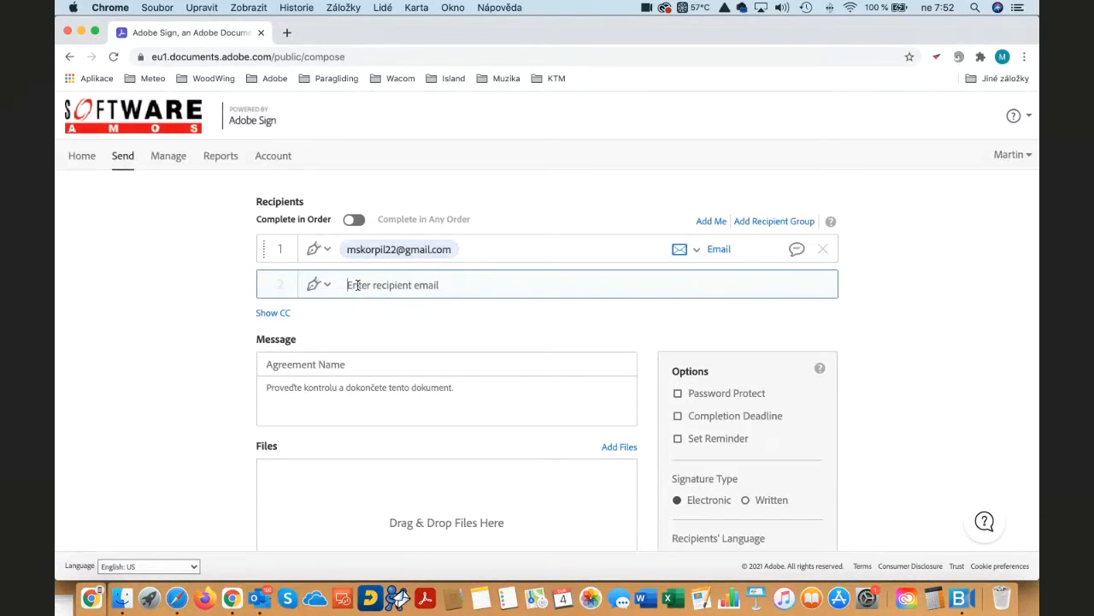
type("lf")
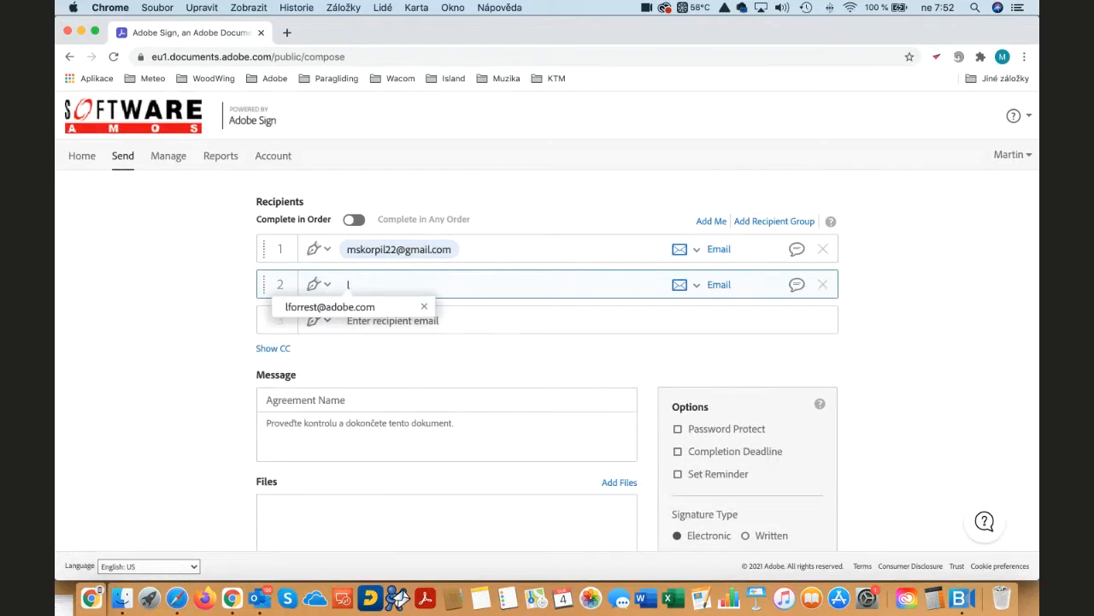
key("BackSpace")
key("BackSpace")
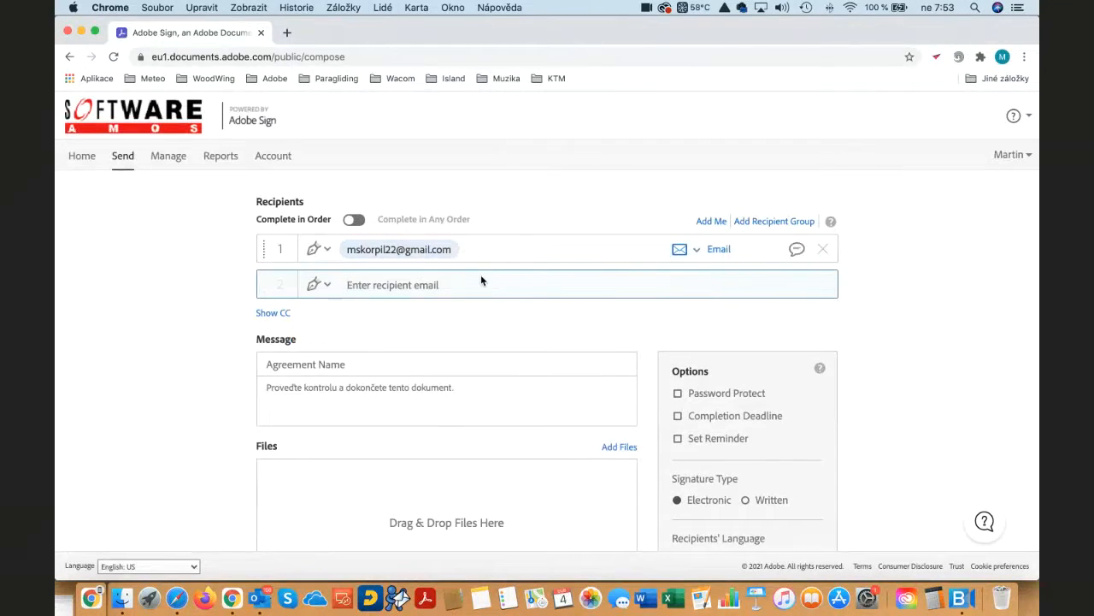
left_click(709, 222)
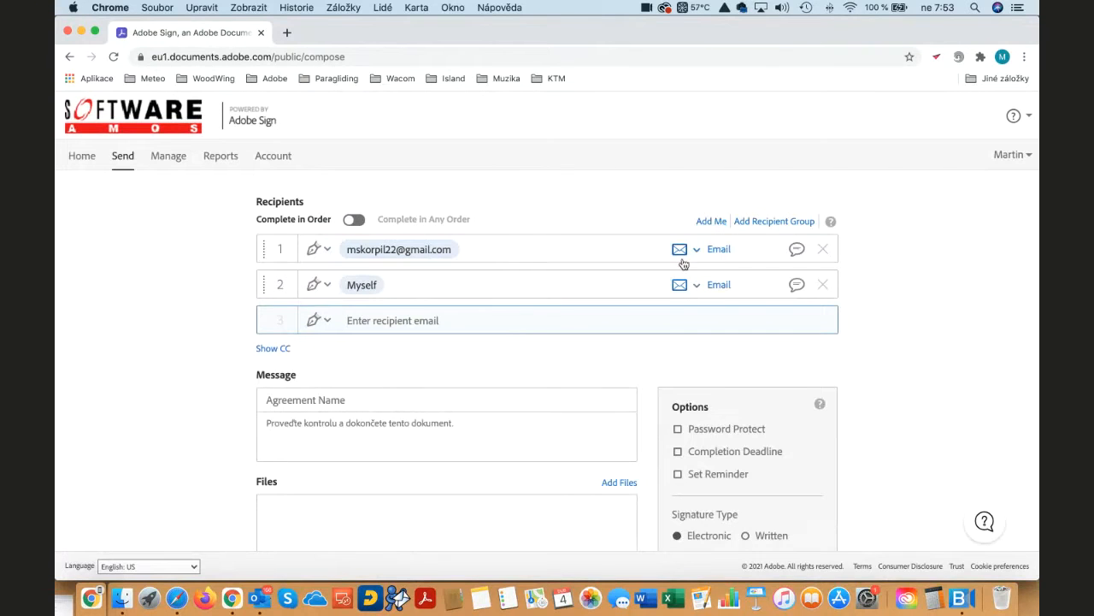
- Switch signing to any order and back to Complete in Order, and swap the two recipients' positions and restore them
left_click(357, 222)
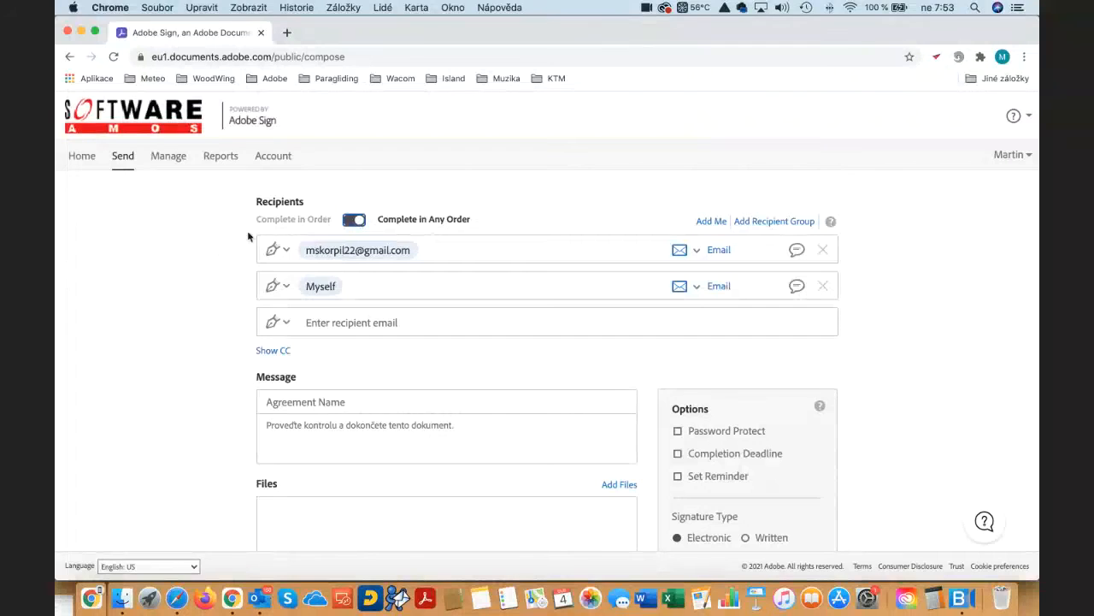
left_click(351, 223)
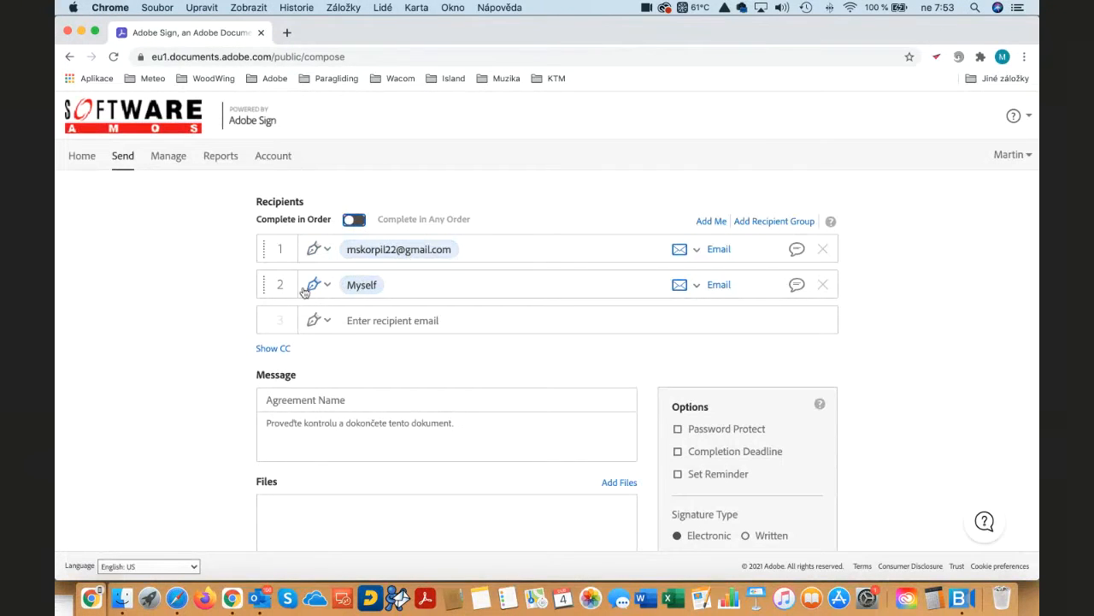
left_click_drag(261, 286, 260, 195)
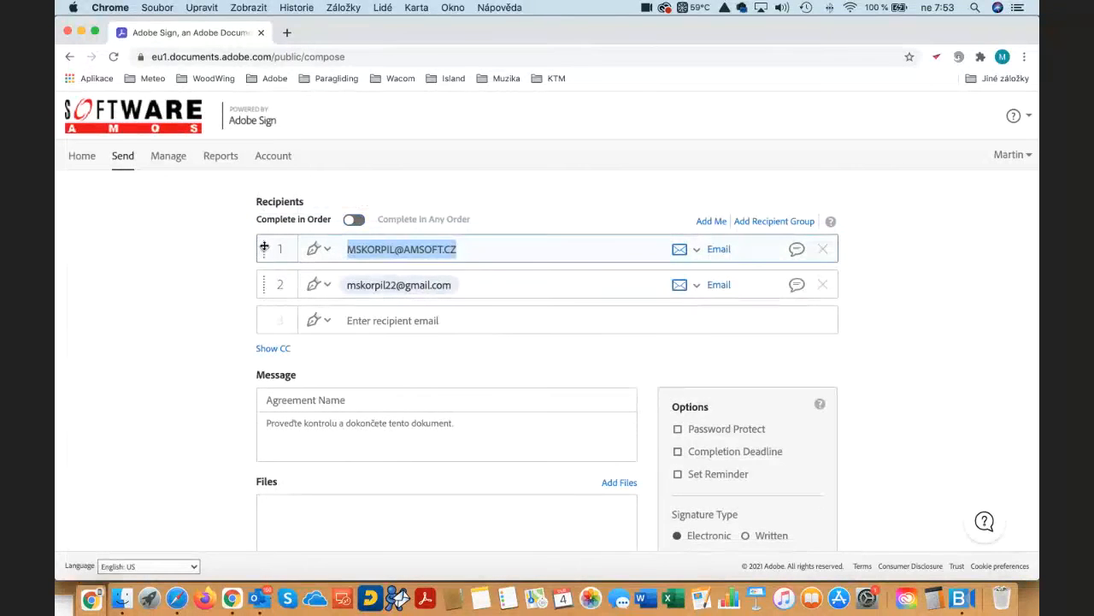
mouse_move(261, 247)
left_mouse_down()
mouse_move(263, 314)
mouse_move(264, 248)
left_mouse_up()
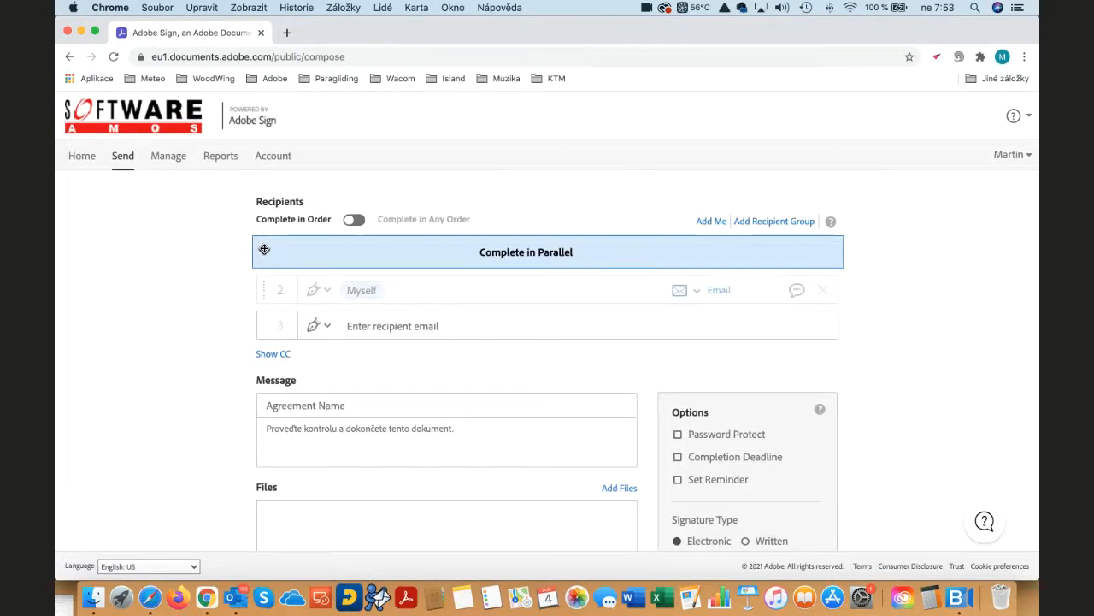
left_click_drag(264, 249, 262, 318)
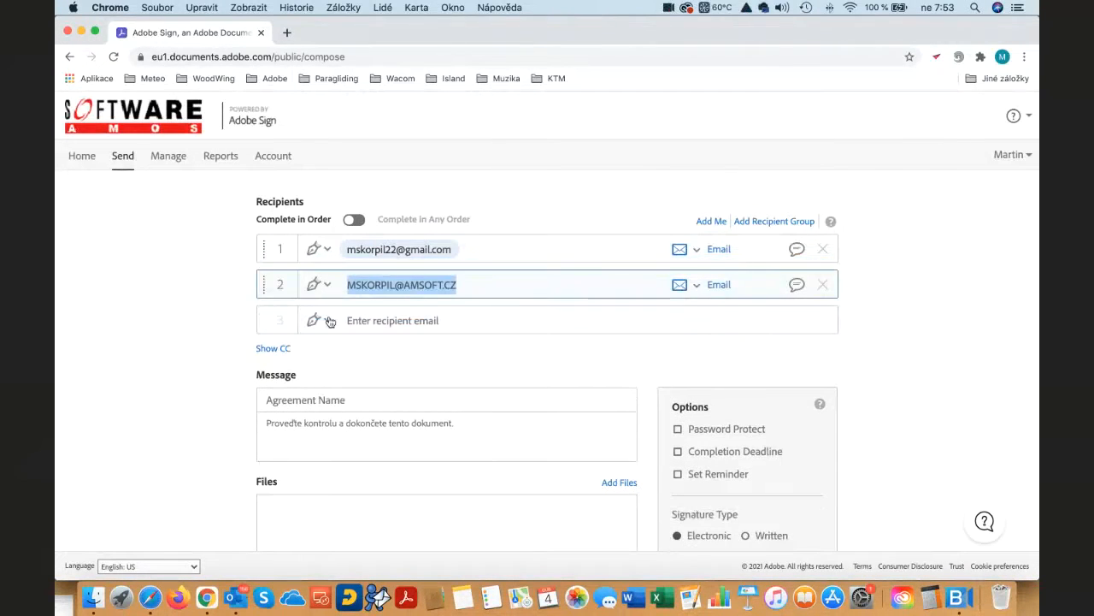
- Examine the authentication methods offered for the first recipient, keeping the current choice
left_click(698, 250)
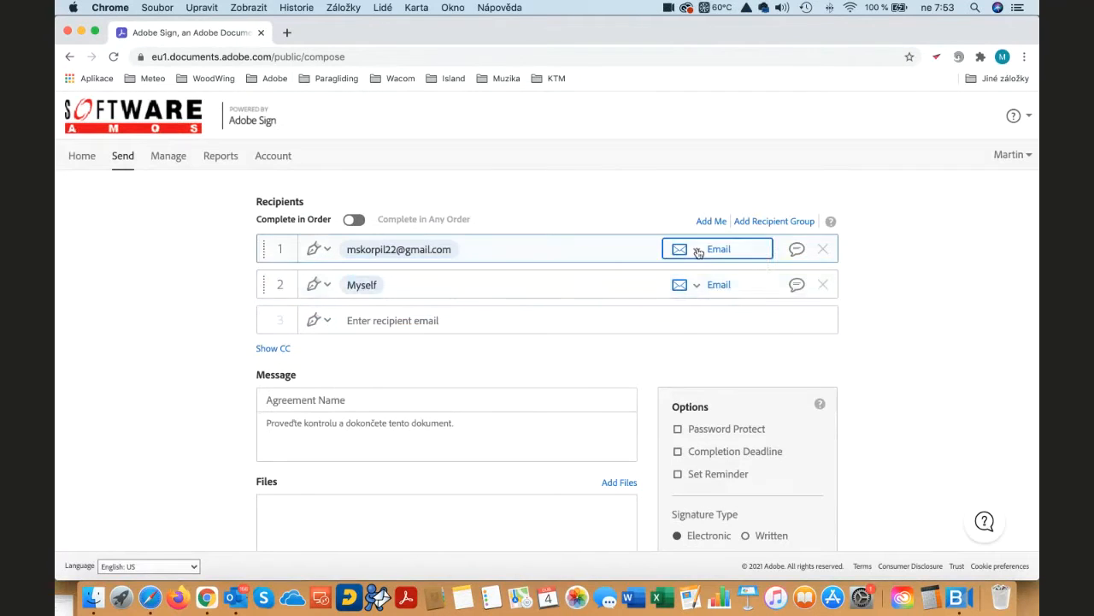
left_click(698, 251)
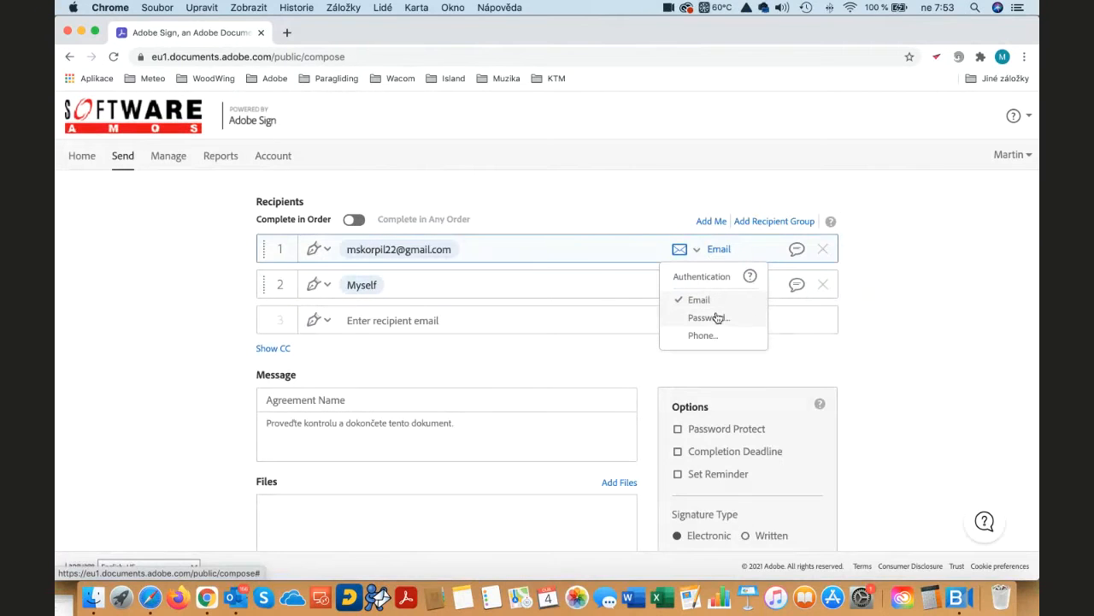
left_click(699, 250)
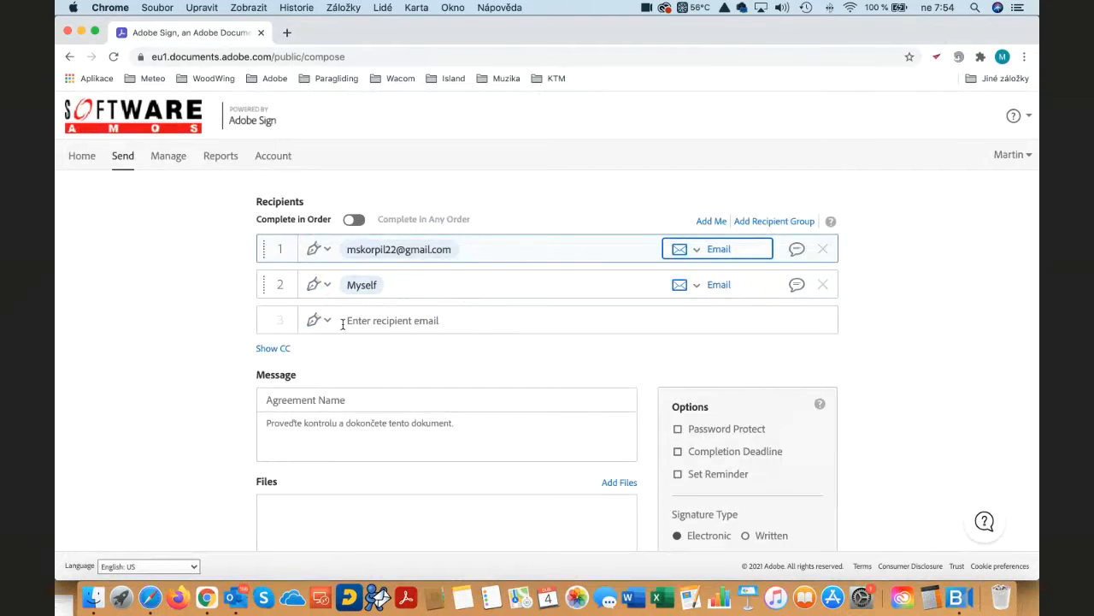
- Show the CC field below the recipients and hide it again
scroll(359, 322, "down", 1)
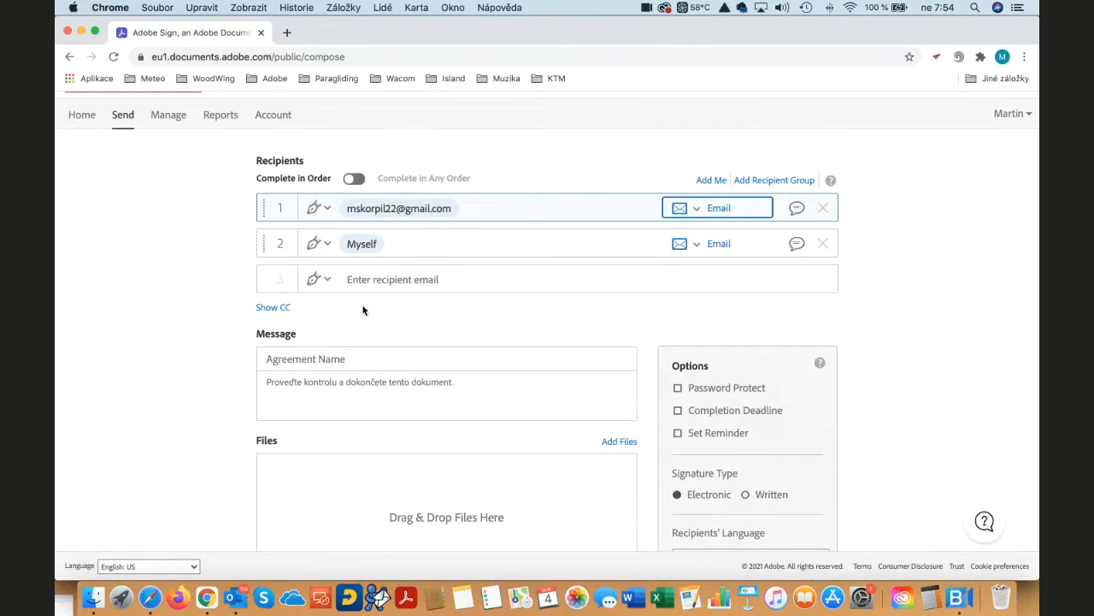
left_click(274, 308)
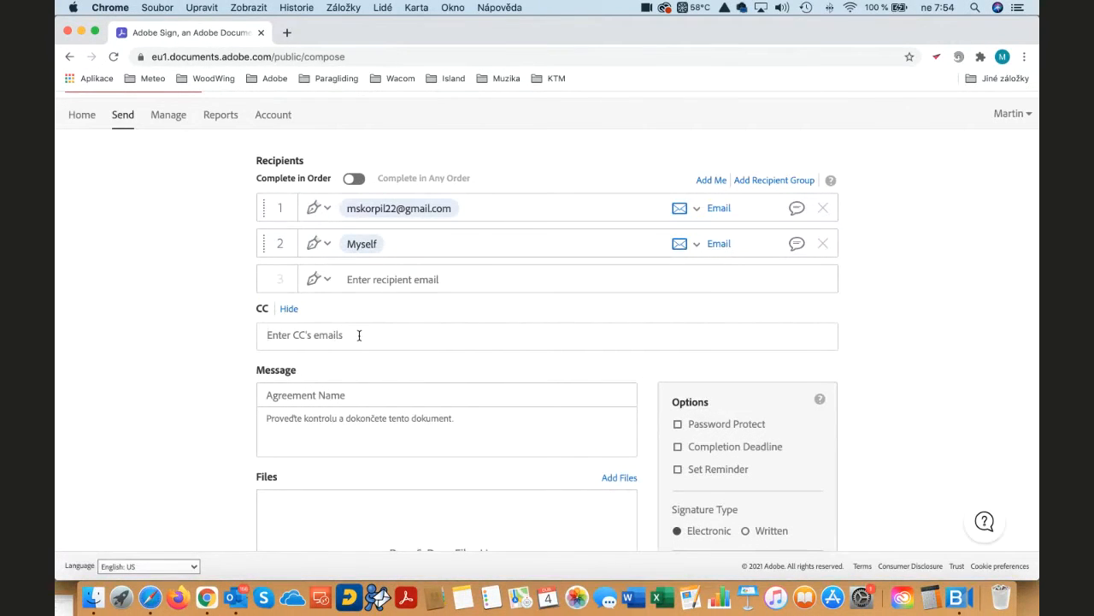
left_click(289, 311)
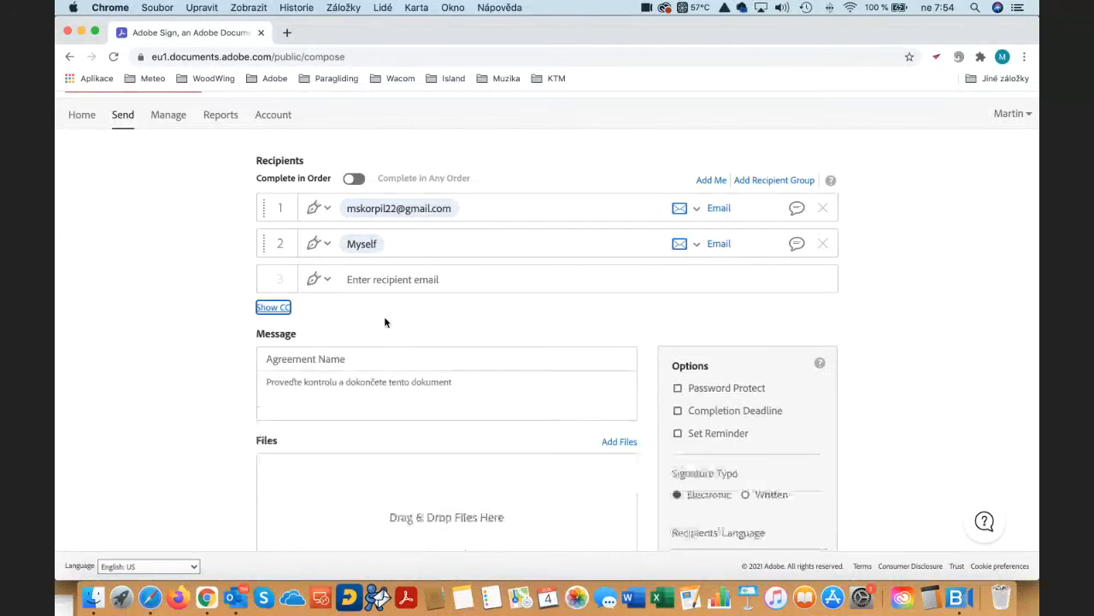
- Name the agreement "Test agreement" and place the cursor in the message text
left_click(334, 357)
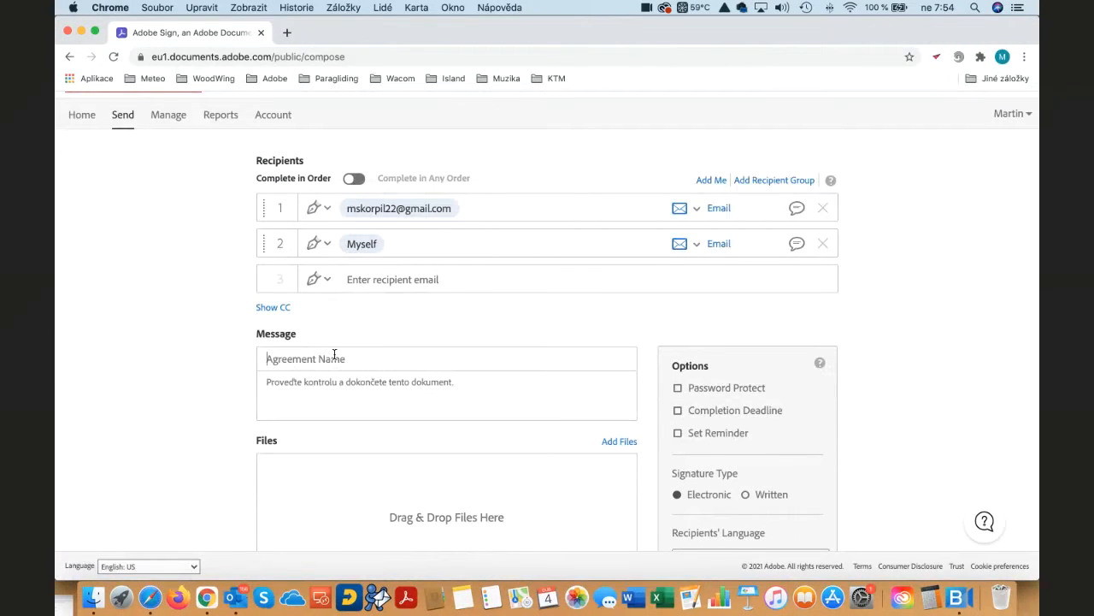
type("Test agreement")
left_click(329, 384)
- Set the recipients' language to English: US
scroll(452, 387, "down", 2)
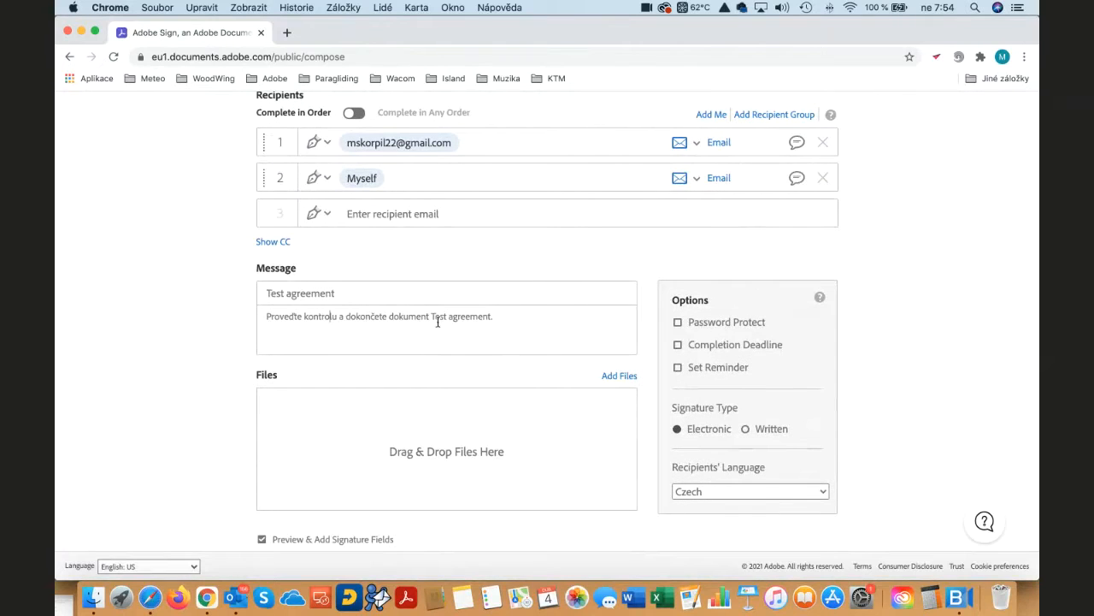
left_click(772, 491)
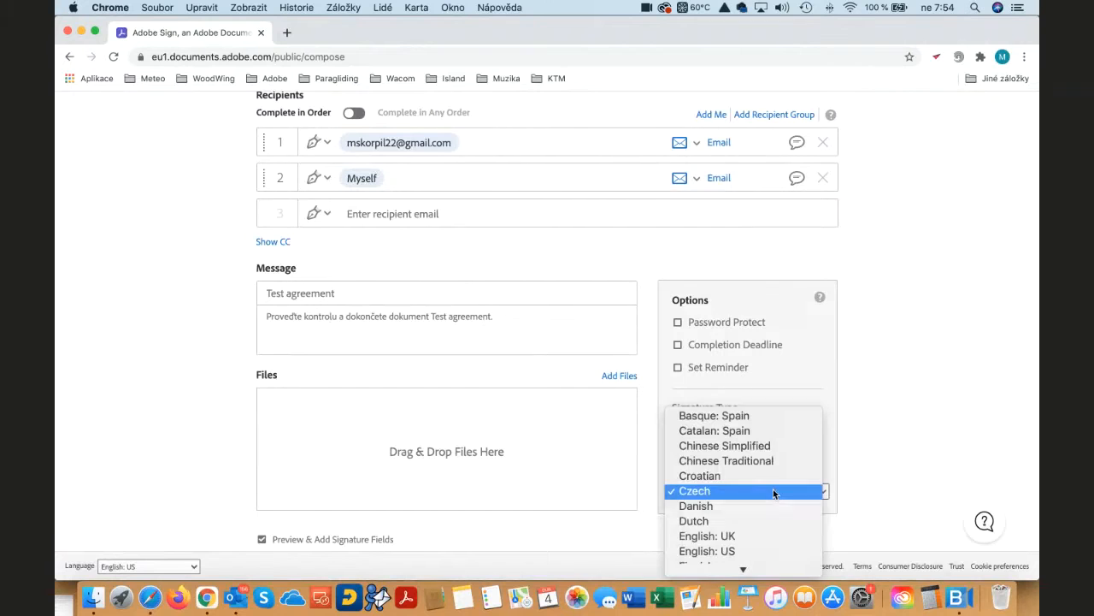
left_click(738, 550)
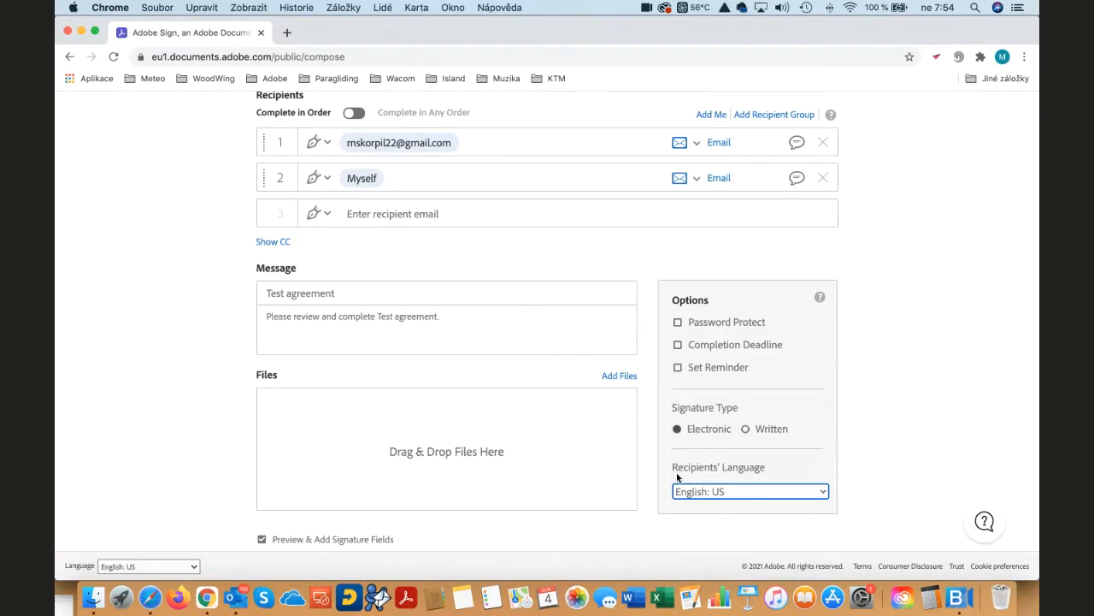
- Attach the Word file "Sample agreement (1)" from the computer's Session 6 folder to the agreement
left_click(628, 376)
left_click(623, 346)
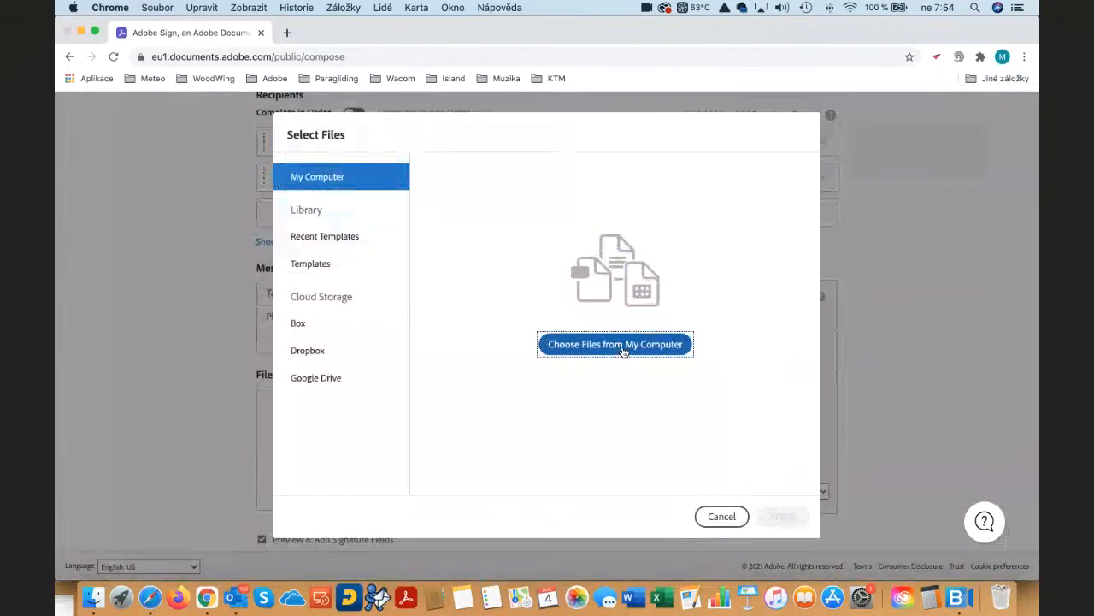
left_click(217, 132)
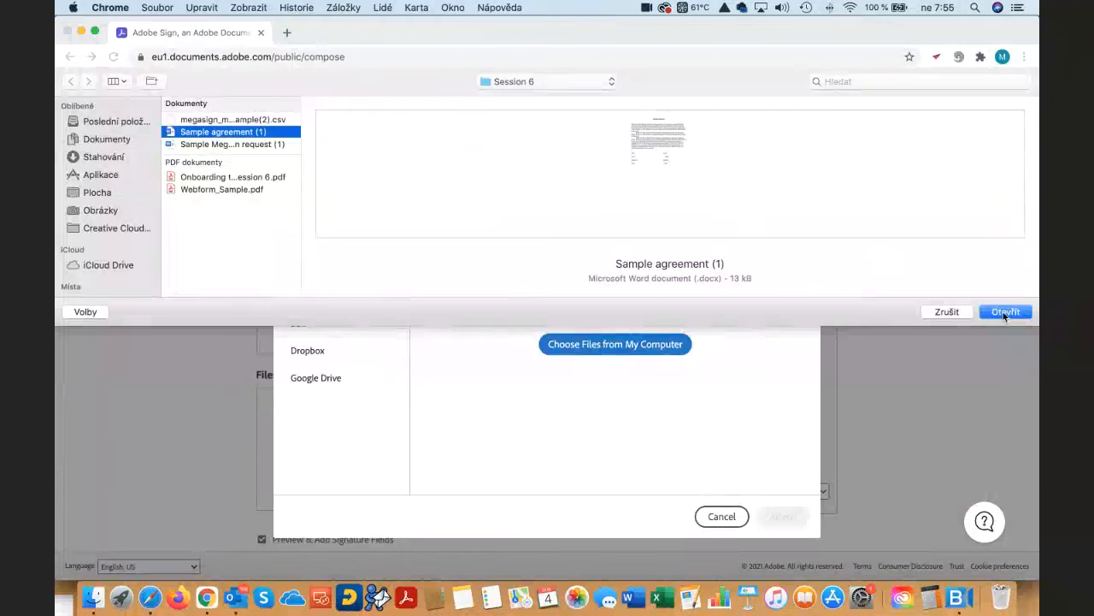
left_click(1000, 311)
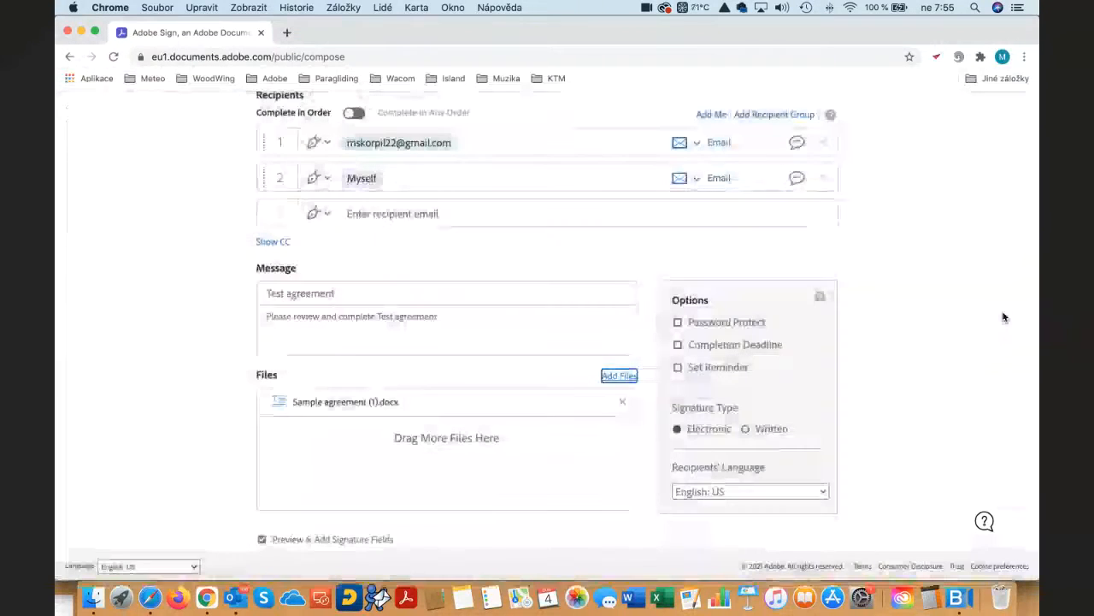
- Turn on password protection for the agreement and turn it off again
left_click(679, 323)
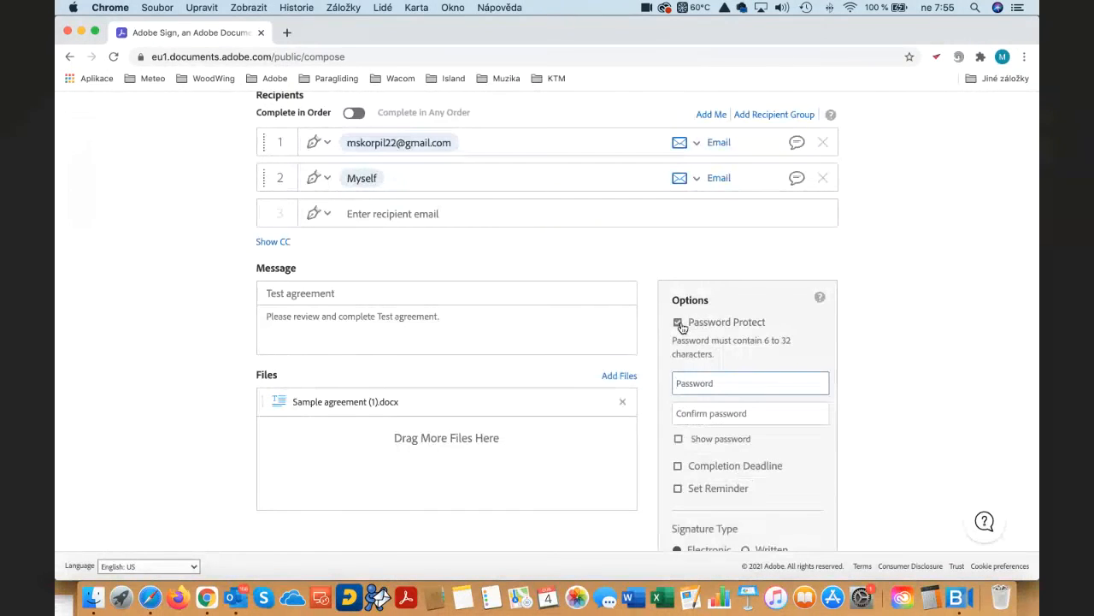
left_click(679, 324)
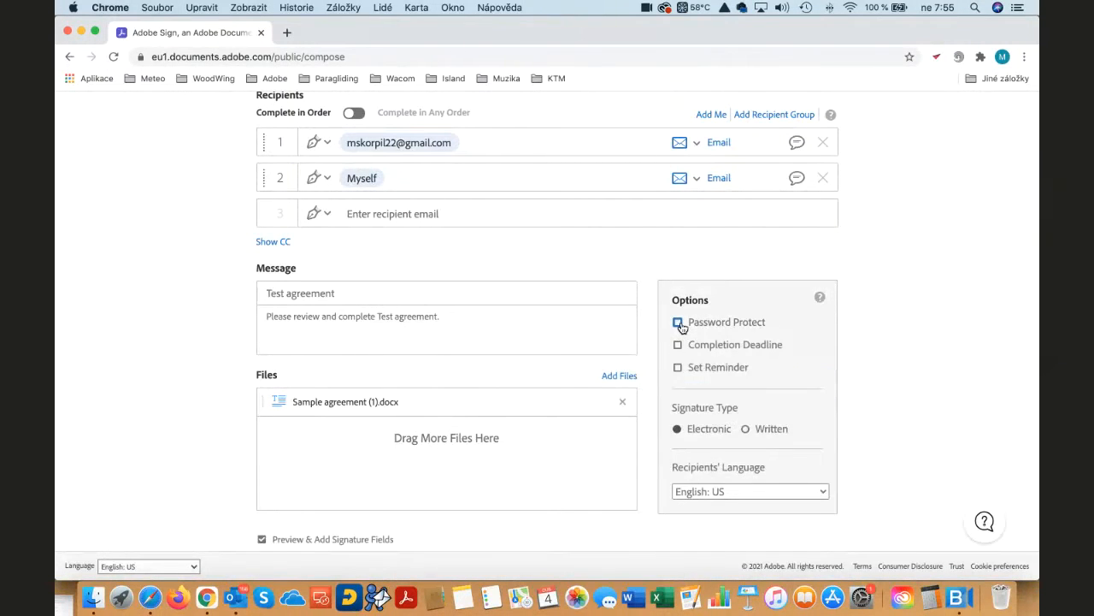
- Enable the completion deadline and set it to 3 days
left_click(679, 347)
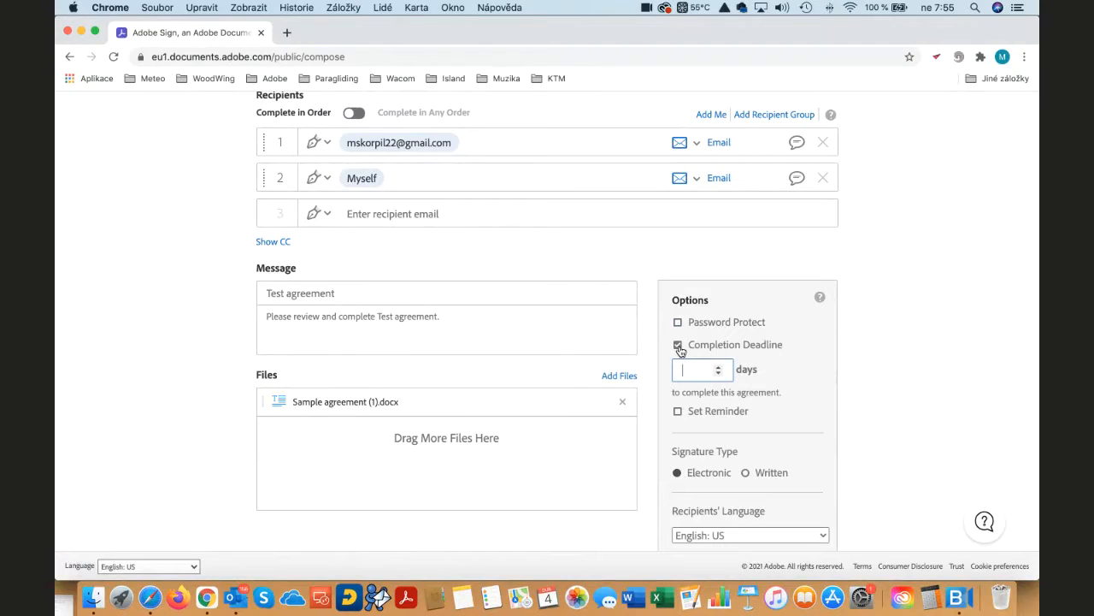
left_click(718, 368)
left_click(718, 368)
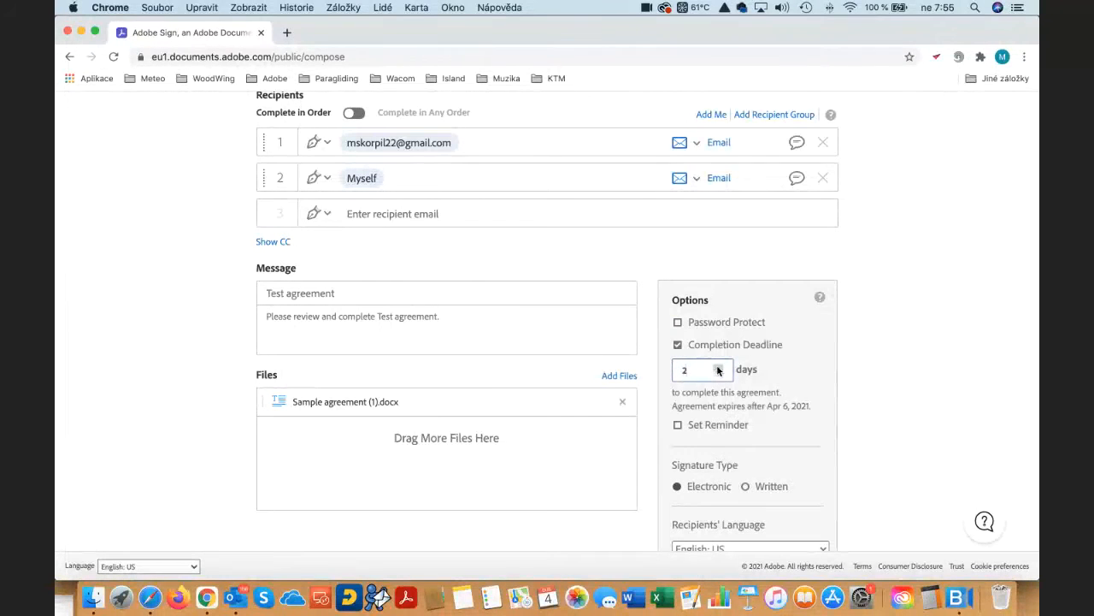
left_click(718, 369)
- Turn on the agreement's reminder and turn it off again
left_click(678, 426)
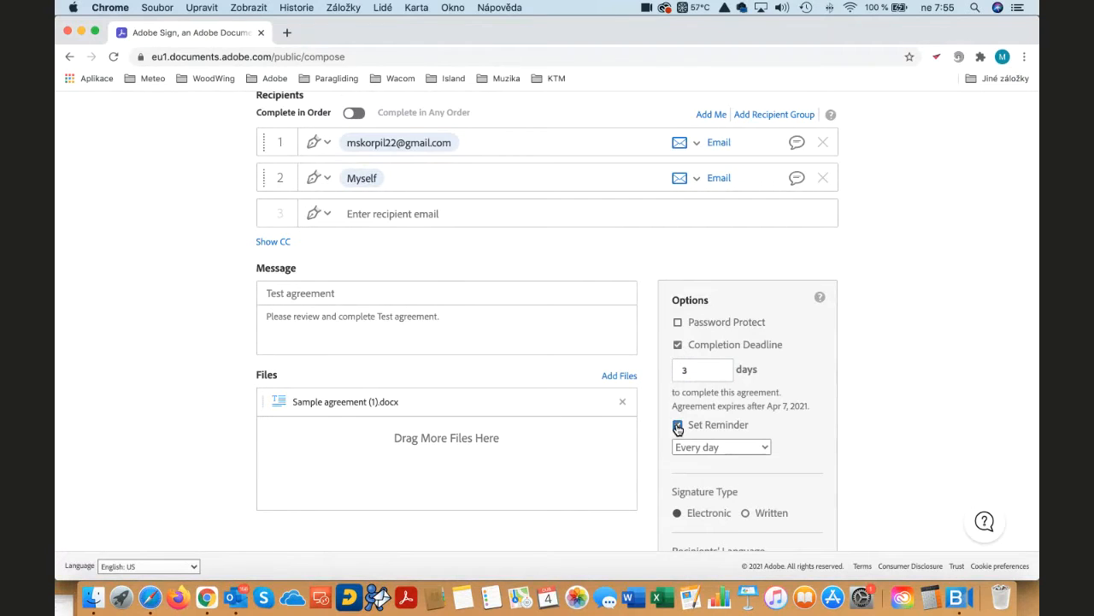
left_click(678, 426)
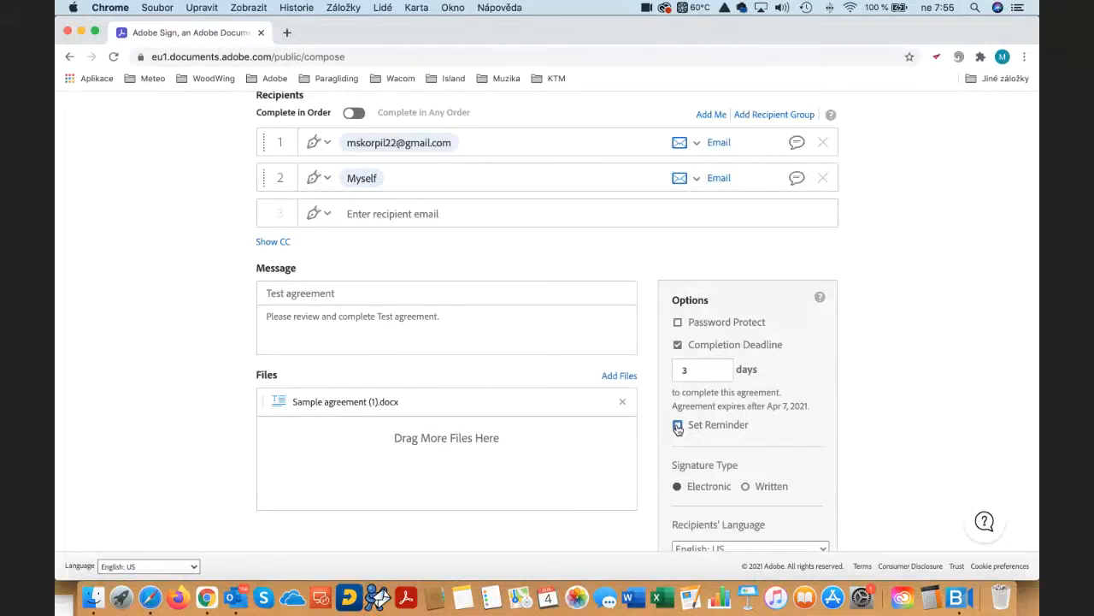
- Enable previewing and adding signature fields for the agreement and continue to the field editor
scroll(744, 427, "down", 3)
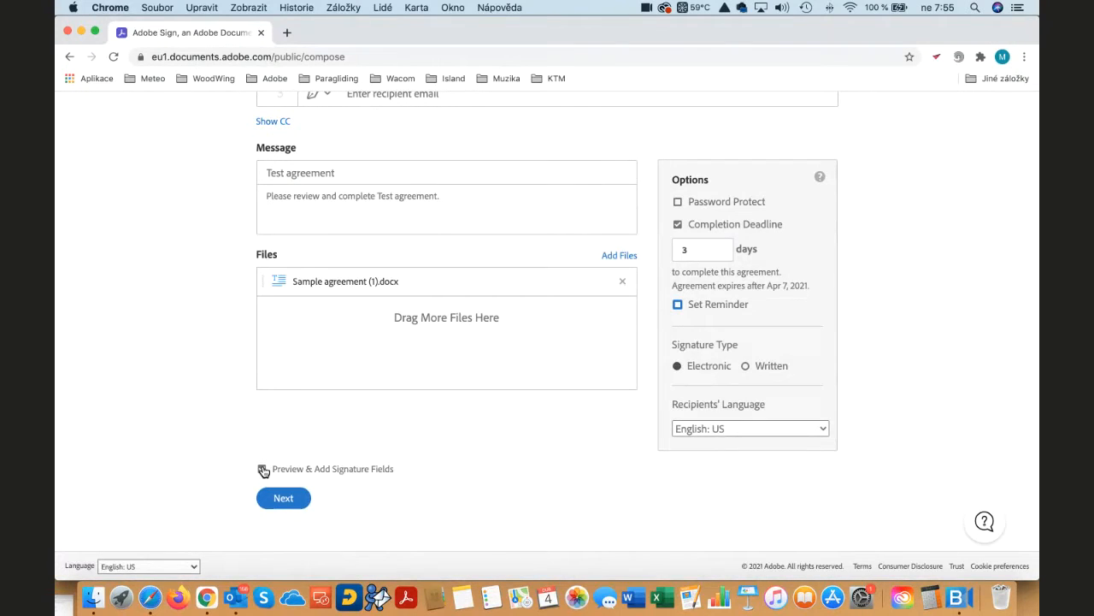
left_click(263, 470)
left_click(291, 499)
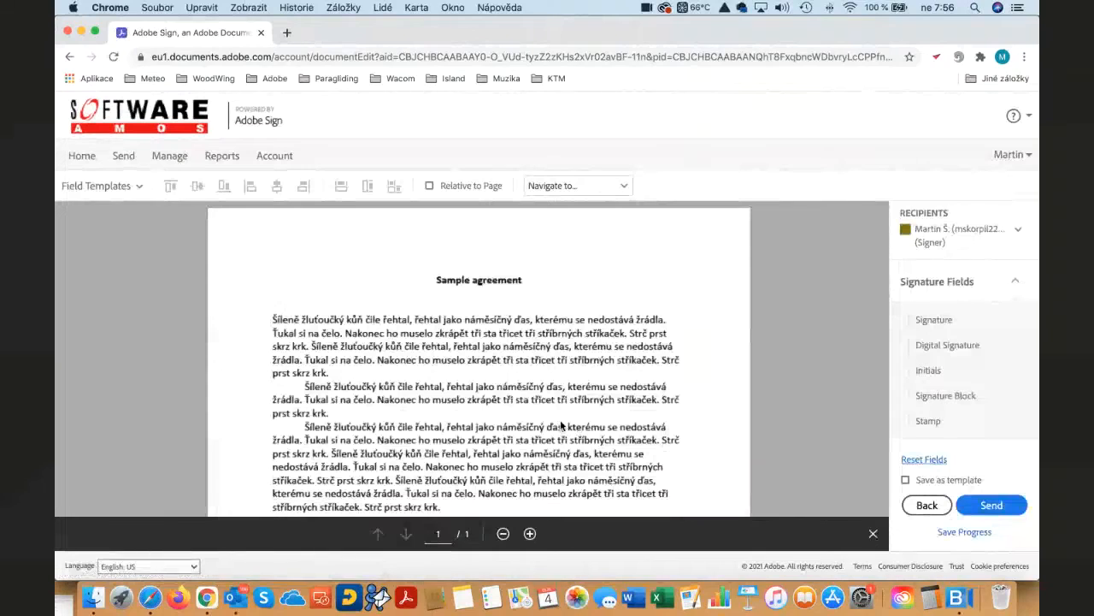
- Place a signature field for the first signer beside "Signature:" in the Kůň block and shorten it to fit before the Hasič block
scroll(561, 425, "down", 3)
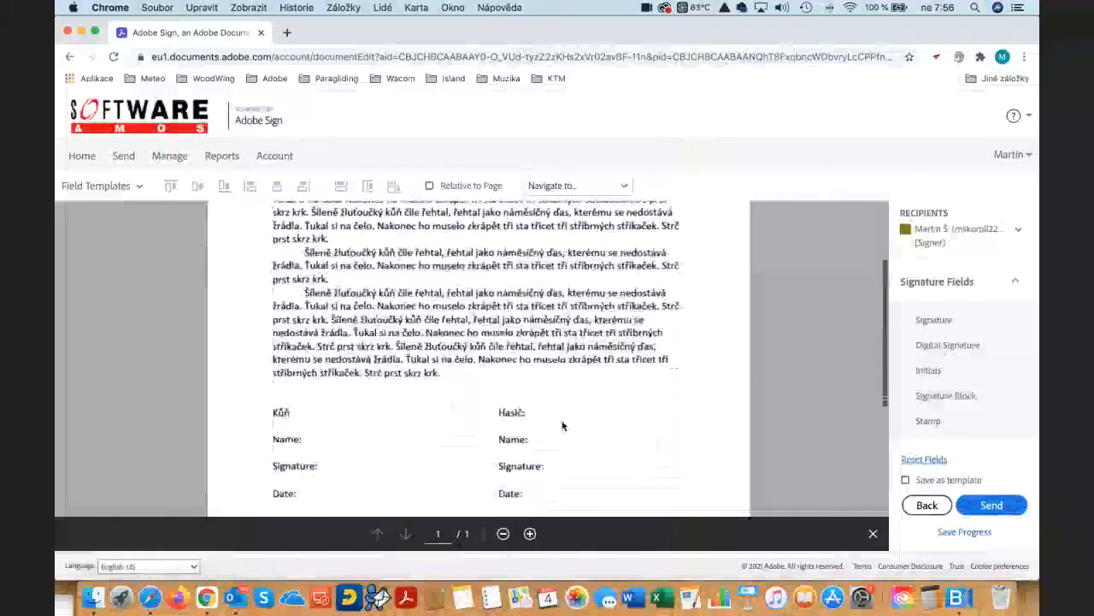
scroll(561, 425, "down", 2)
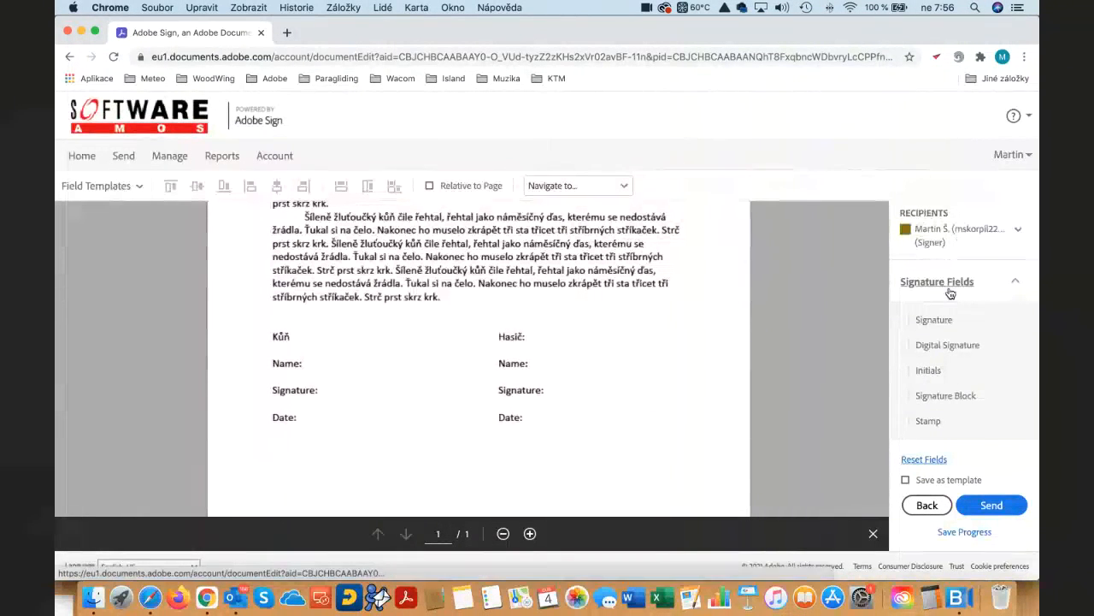
left_click_drag(935, 318, 320, 378)
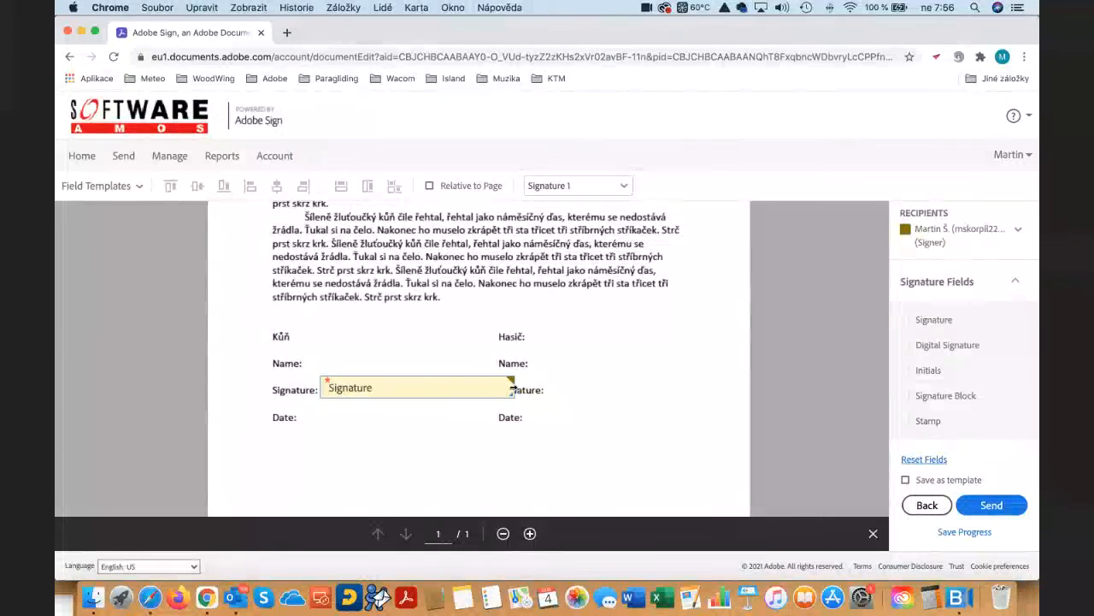
left_click_drag(516, 389, 452, 390)
- Add the first signer's name and date fields in the Kůň block, narrowing the name field to end level with the signature field
scroll(909, 389, "down", 3)
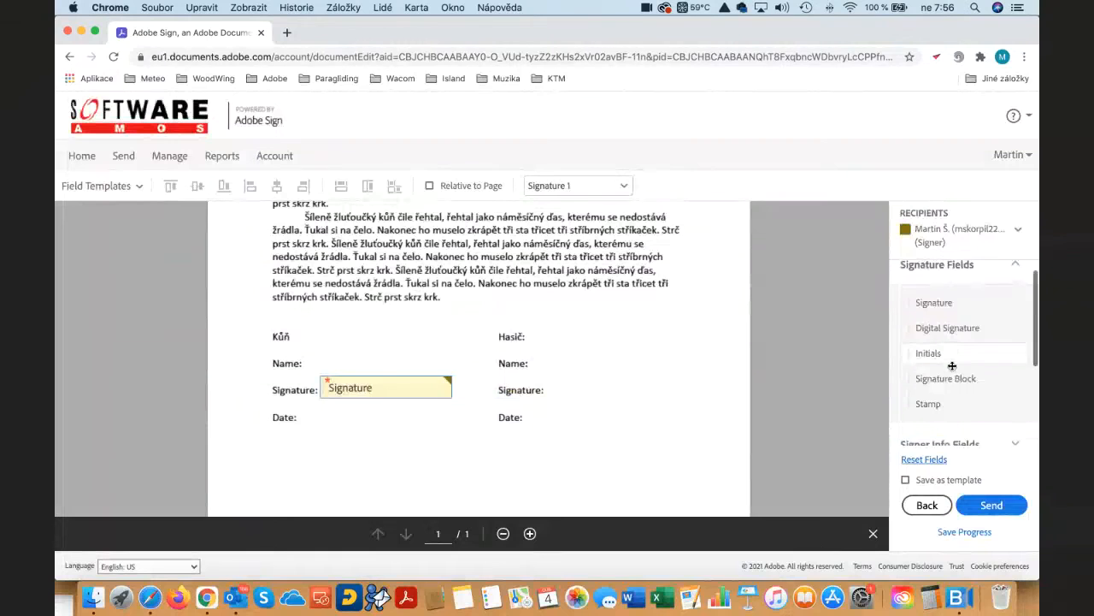
left_click(996, 385)
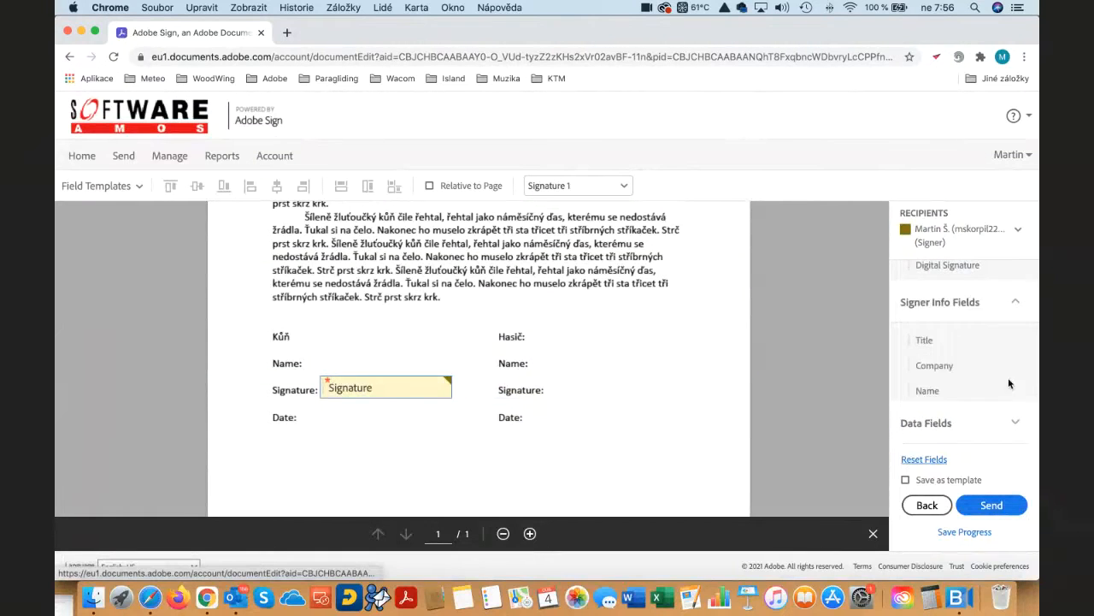
left_click_drag(945, 336, 311, 359)
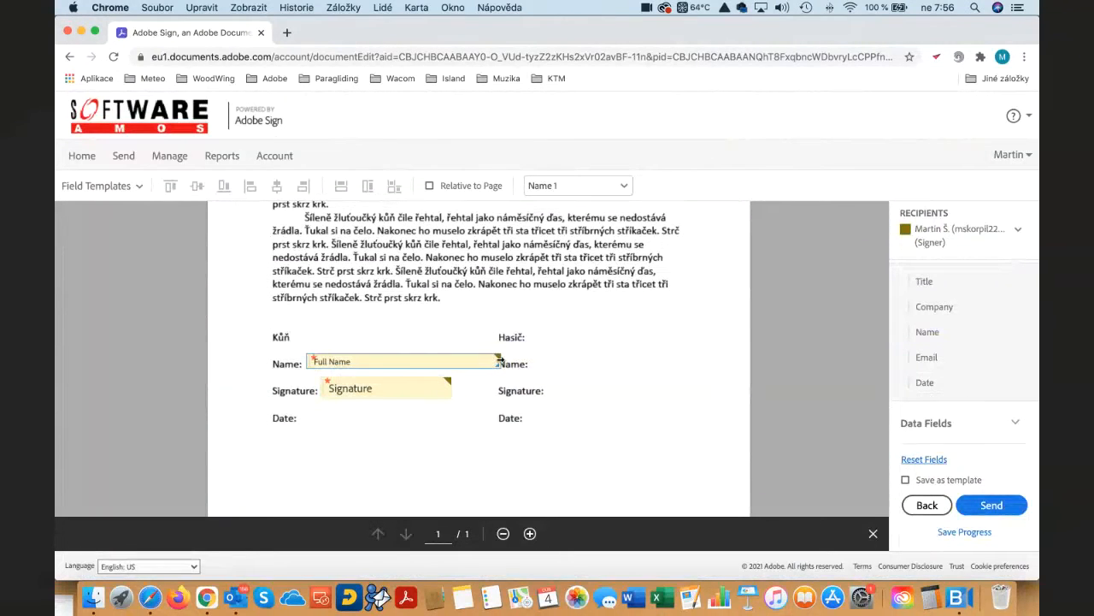
left_click_drag(500, 362, 452, 362)
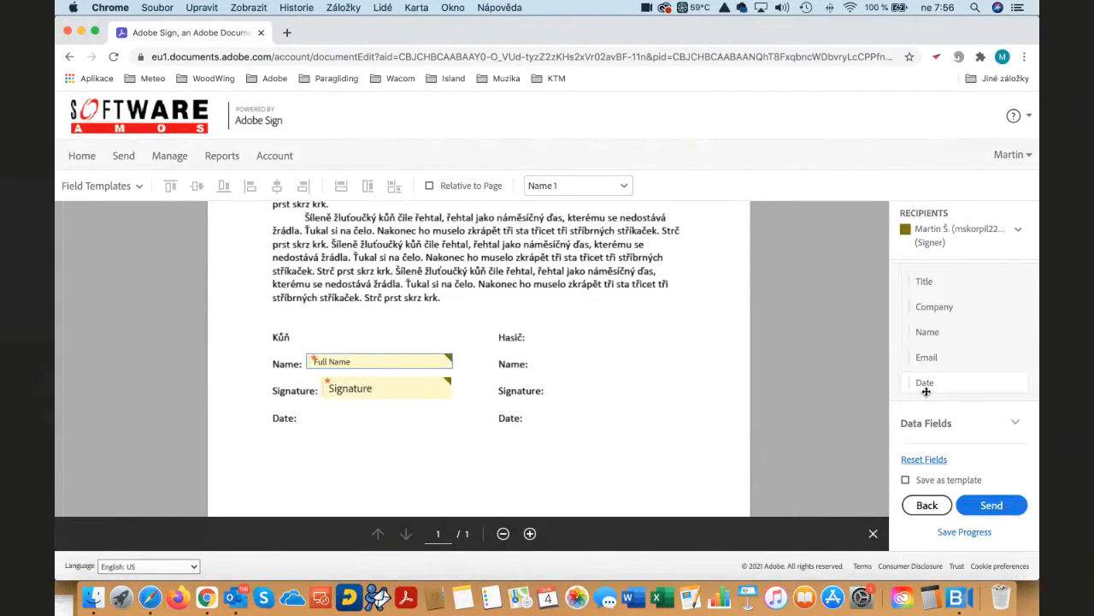
left_click_drag(925, 391, 301, 409)
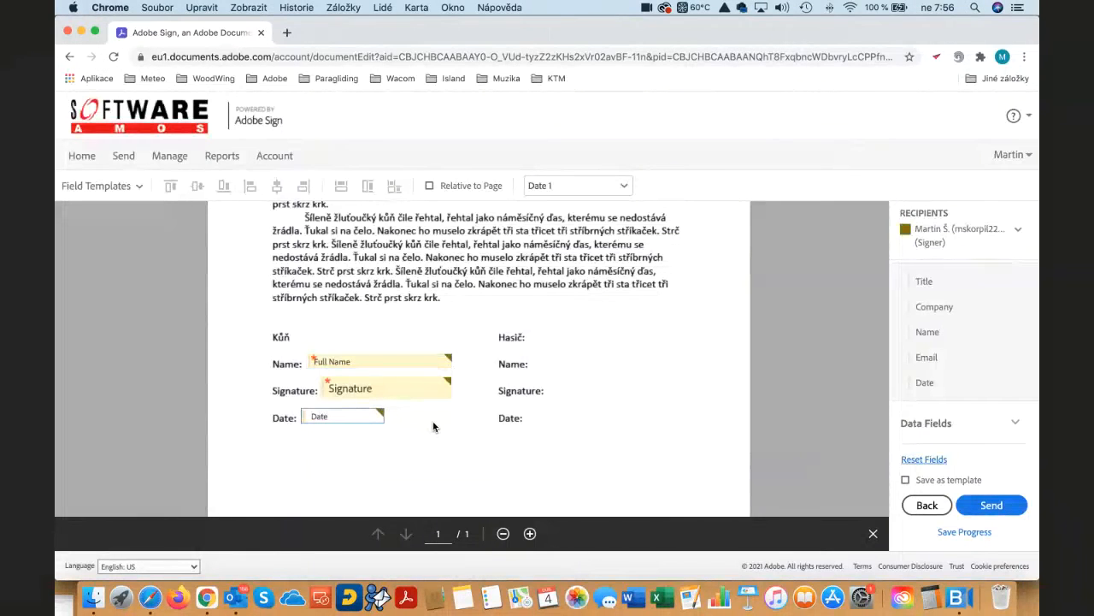
left_click(431, 425)
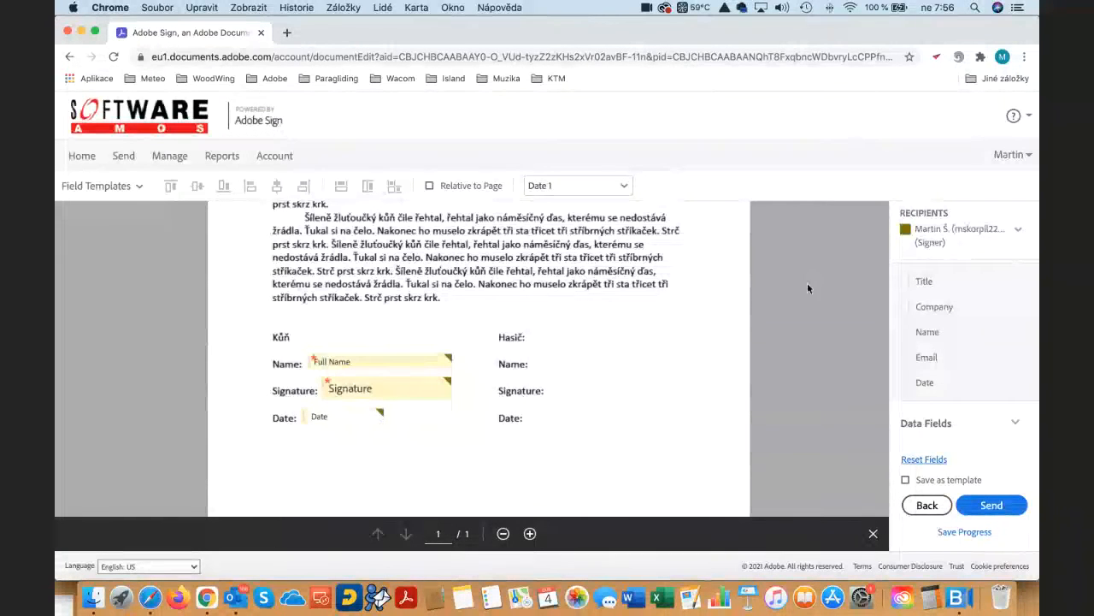
- Assign fields to the second signer (me) and add slightly narrowed name and default-width date fields in the Hasič block
left_click(1021, 233)
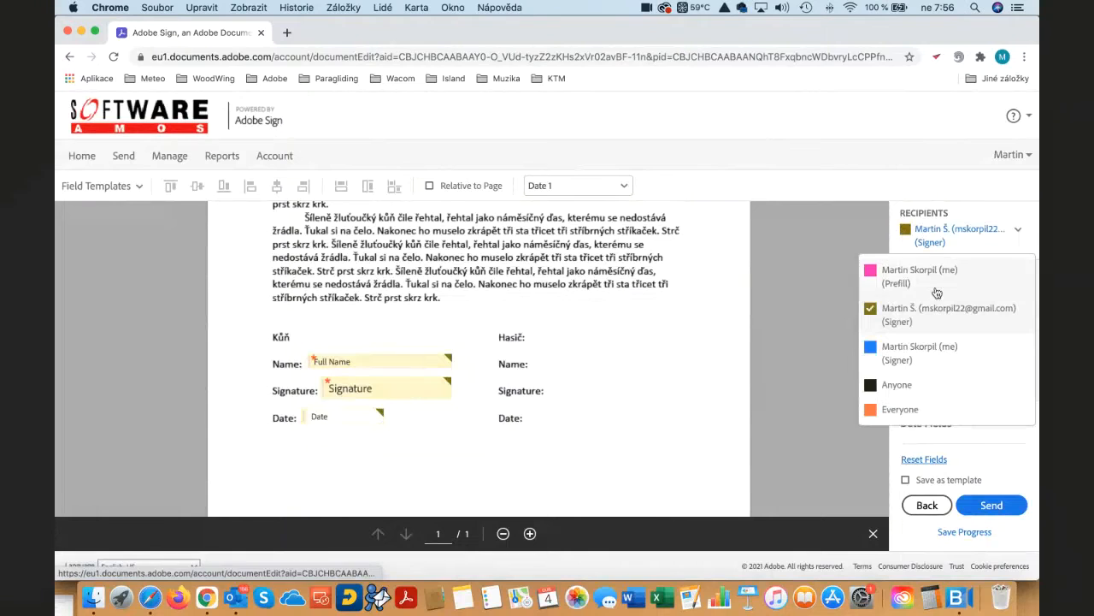
left_click(900, 358)
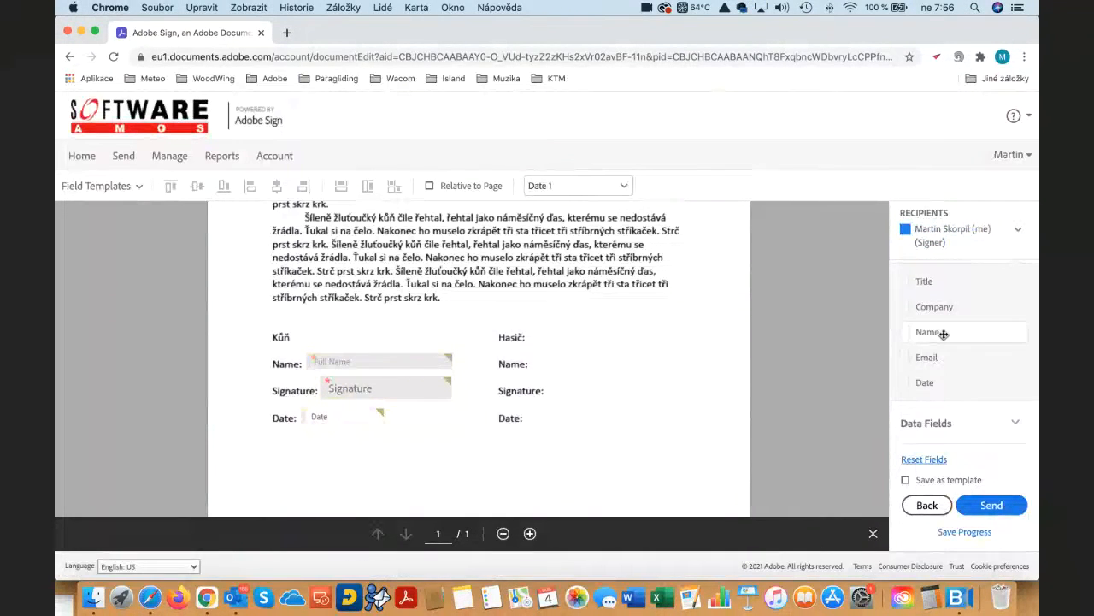
left_click_drag(944, 333, 536, 356)
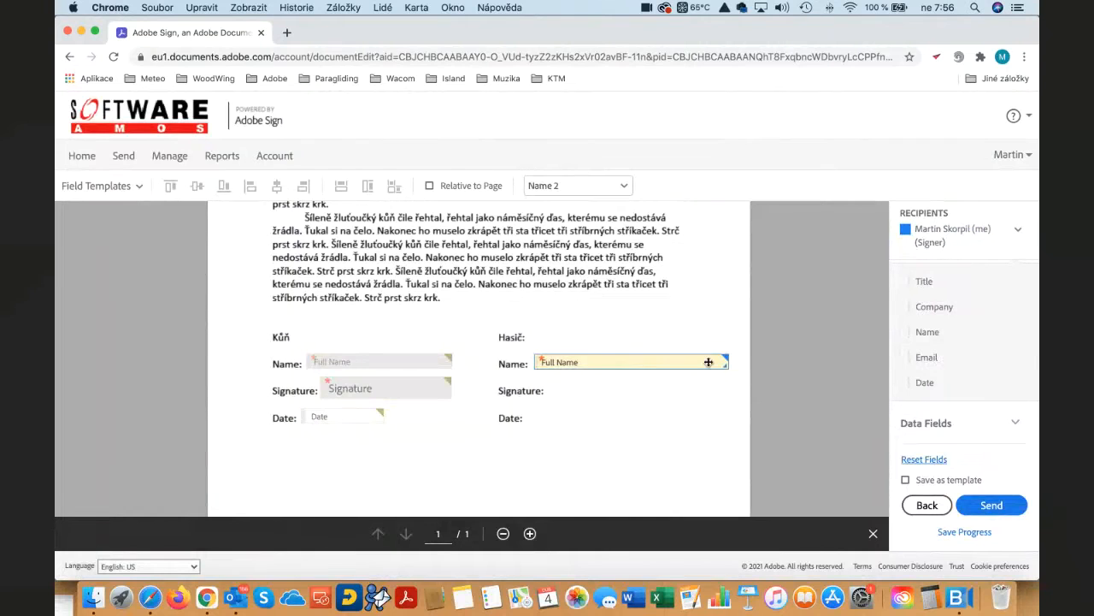
left_click_drag(726, 362, 711, 363)
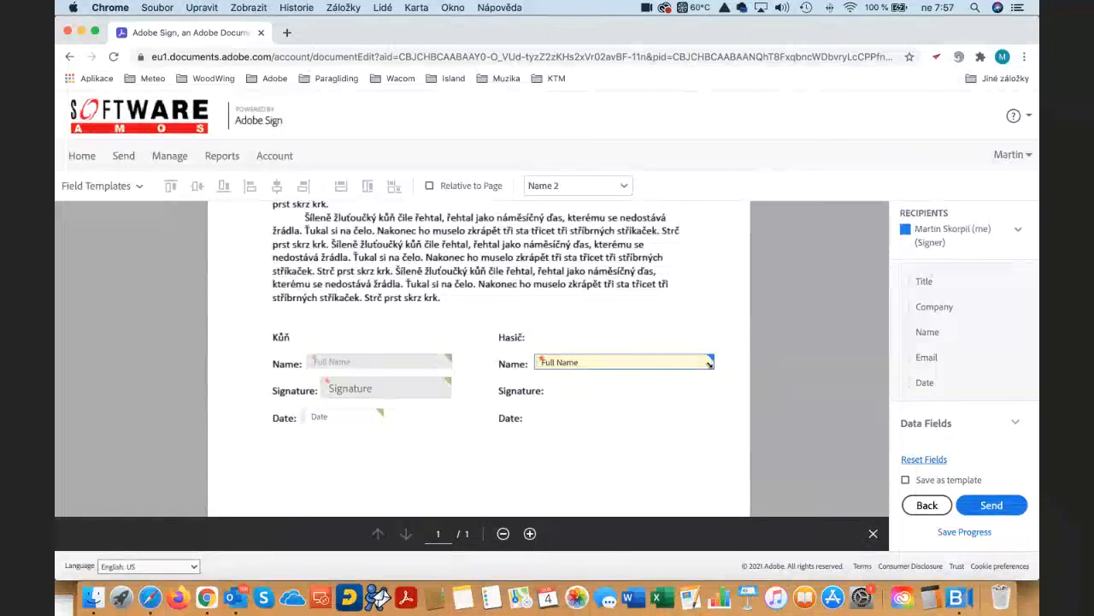
left_click_drag(925, 382, 525, 412)
- Place the second signer's signature field beside "Signature:" in the Hasič block and shorten it to line up with the name field
scroll(939, 307, "up", 2)
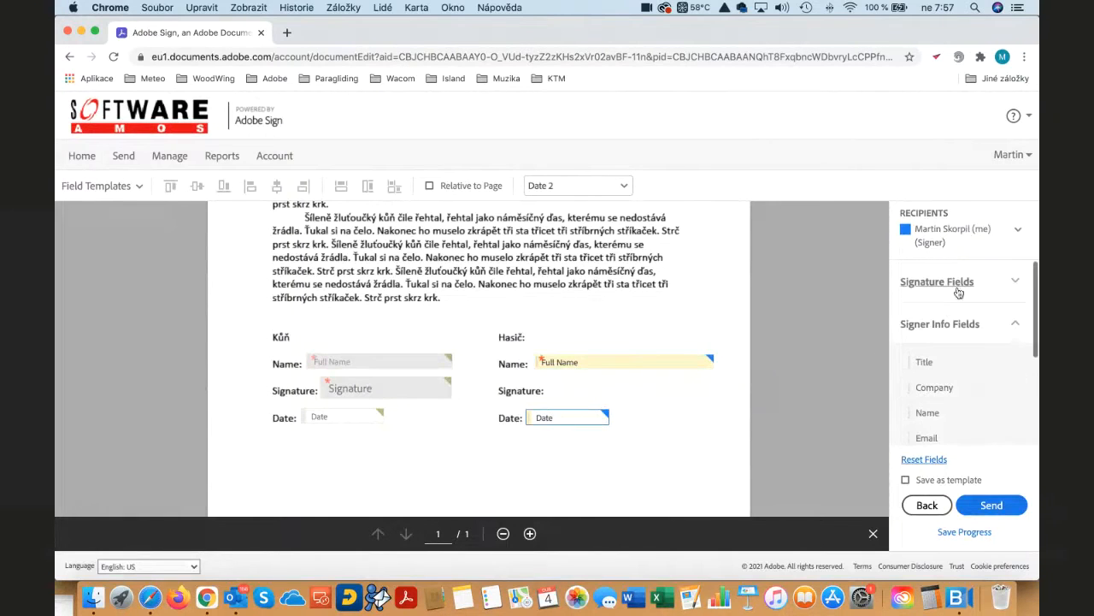
left_click(1014, 284)
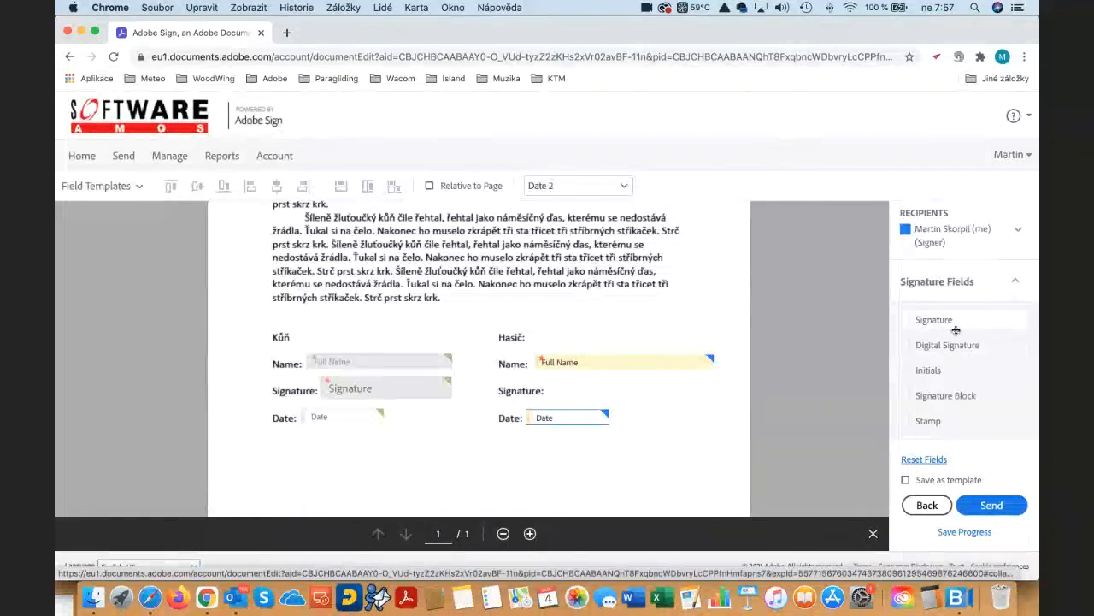
left_click_drag(954, 323, 547, 380)
left_click_drag(742, 389, 711, 389)
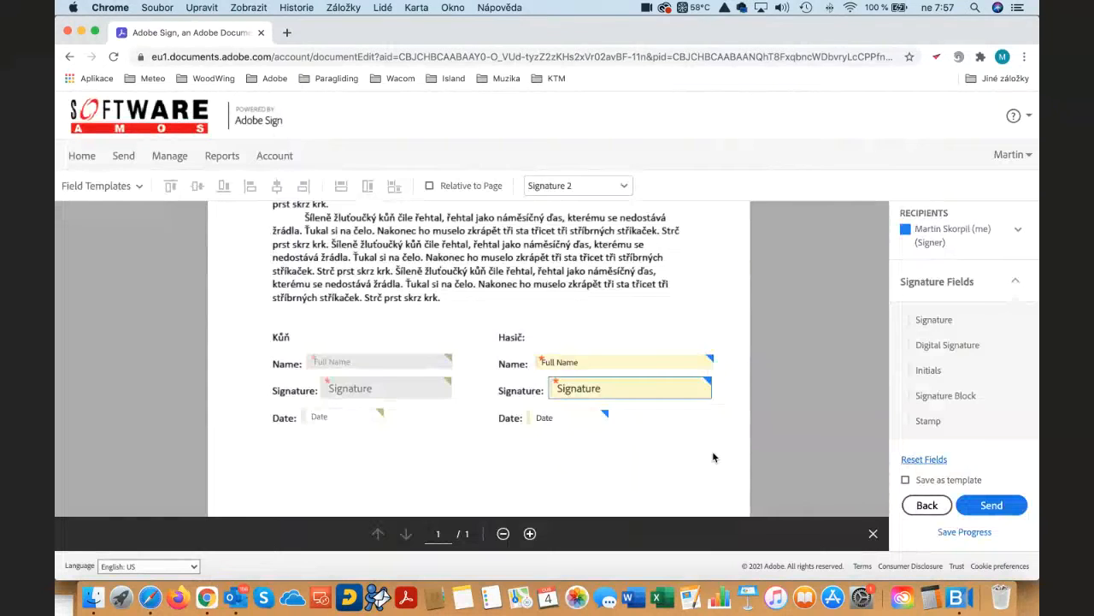
- Send the Test agreement for signature and look over the sending summary
scroll(714, 457, "down", 3)
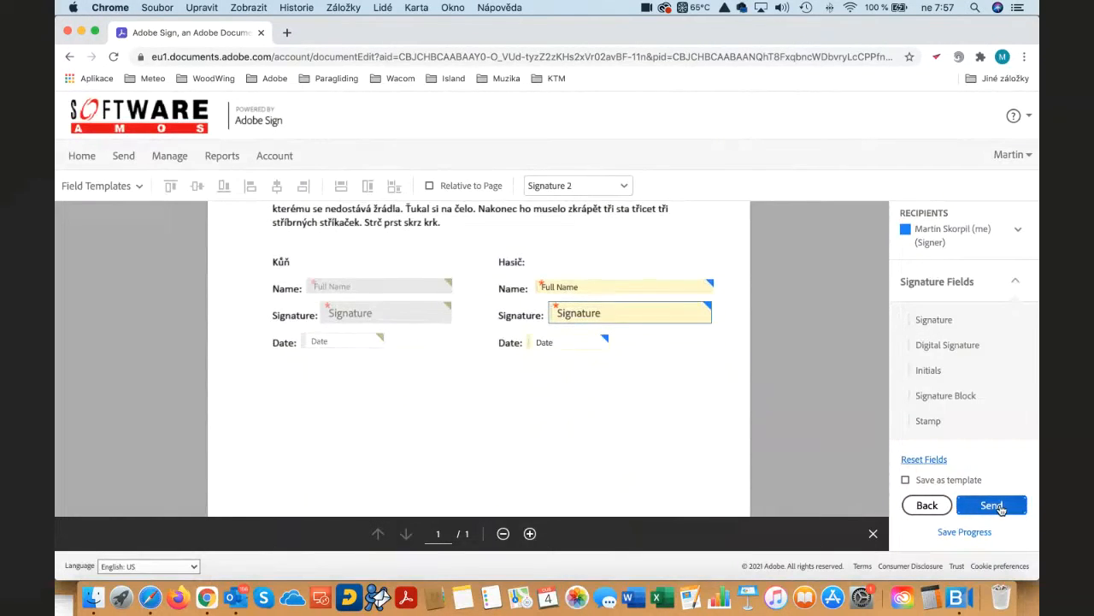
left_click(992, 505)
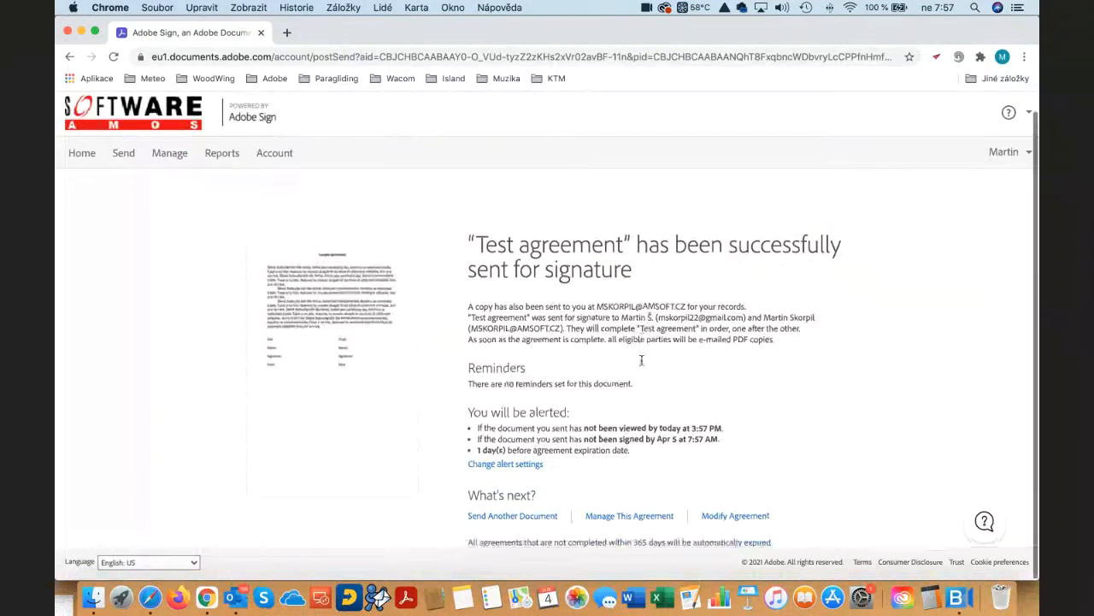
scroll(641, 363, "down", 1)
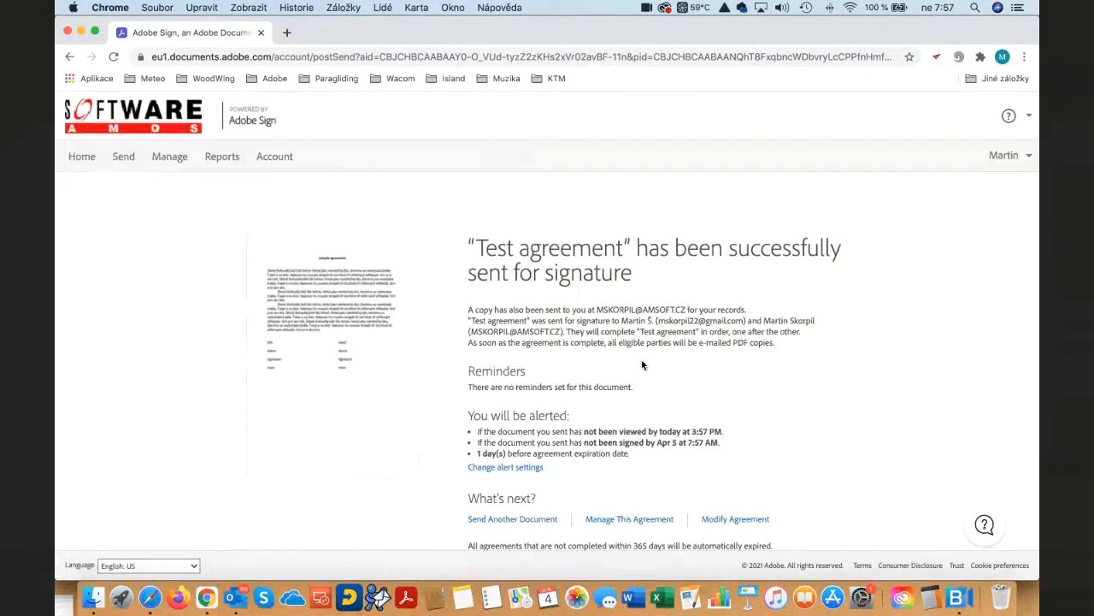
- Switch to the Gmail inbox in Safari, open the signature request for "Test agreement" and open the document for review and signing
key("super+Tab")
key("super+Tab")
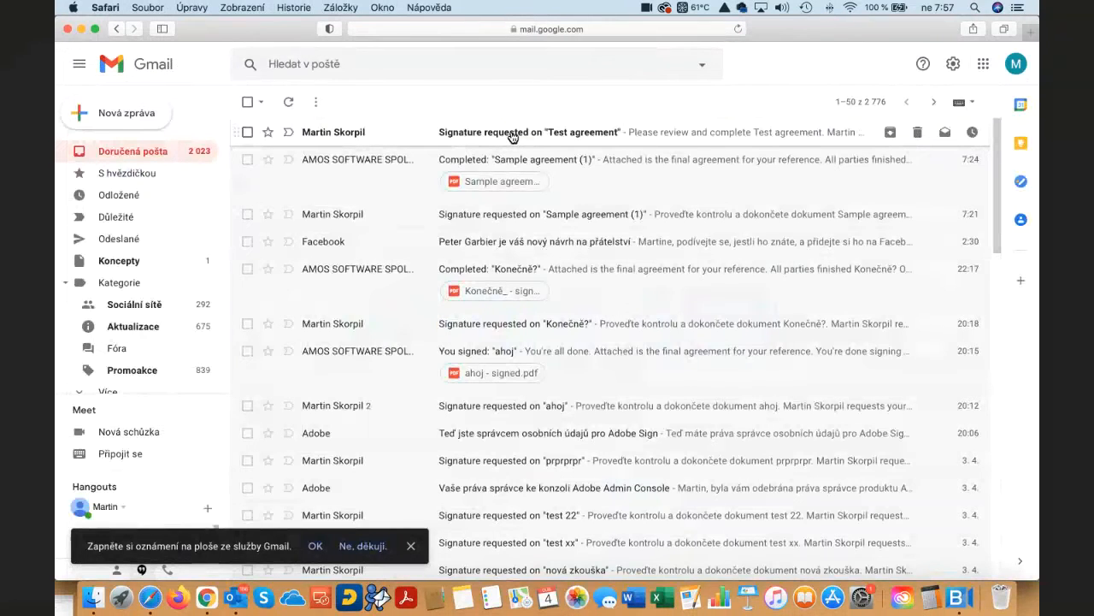
left_click(511, 137)
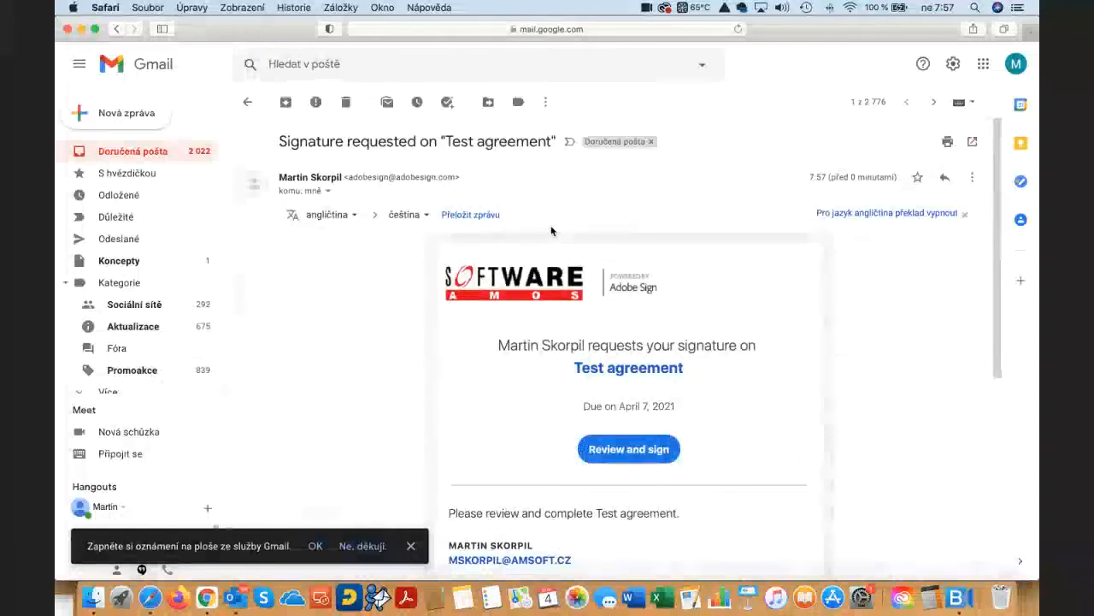
left_click(634, 451)
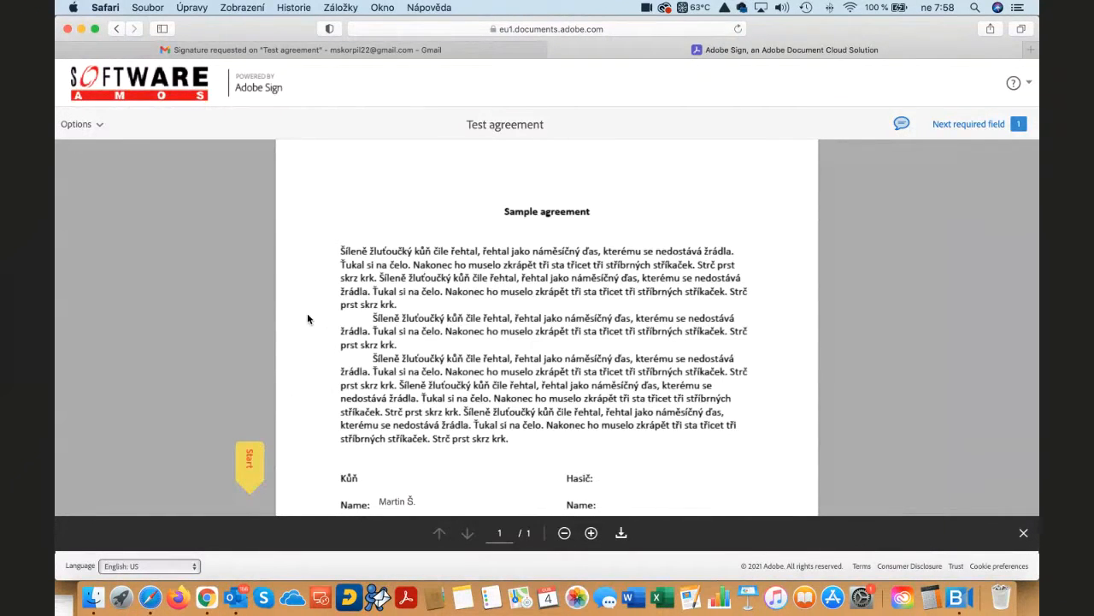
- Look over the available signing options, fill the required signature field in the Kůň block and complete signing as the first recipient
left_click(100, 126)
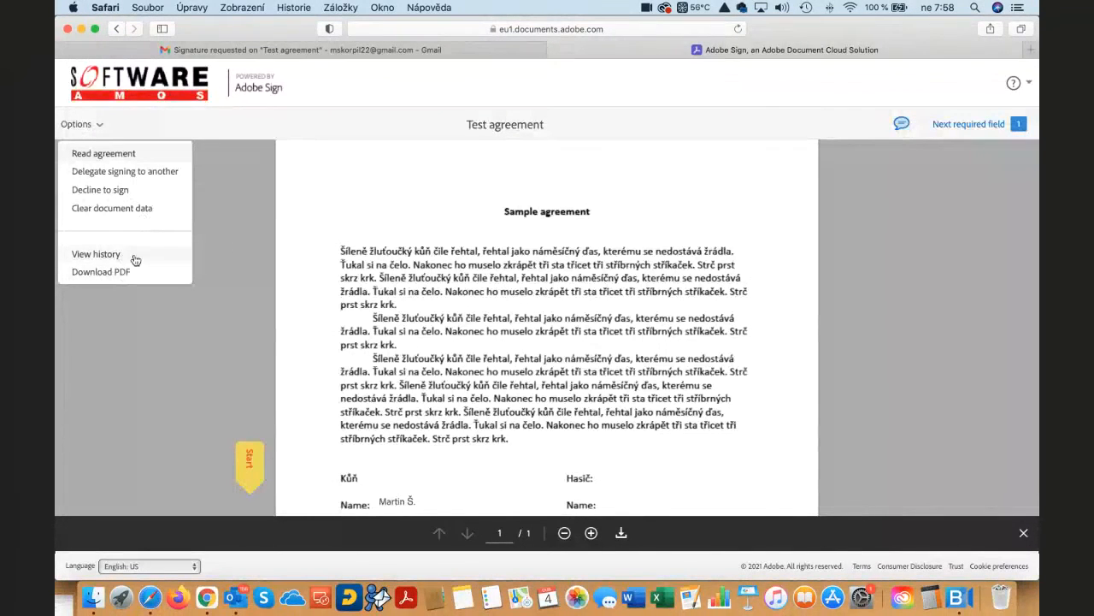
left_click(434, 297)
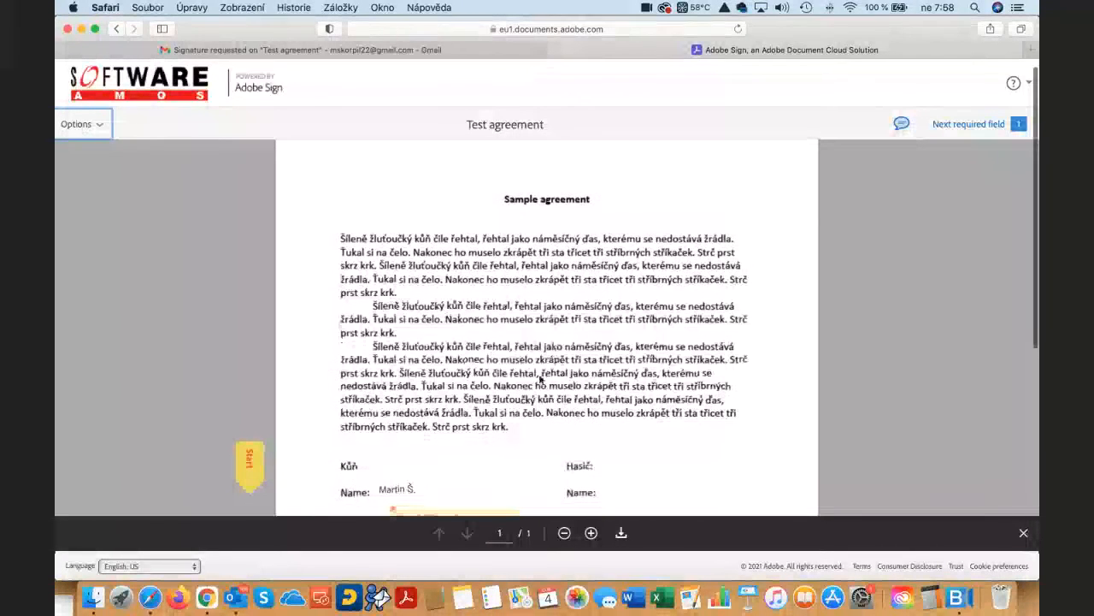
left_click(244, 463)
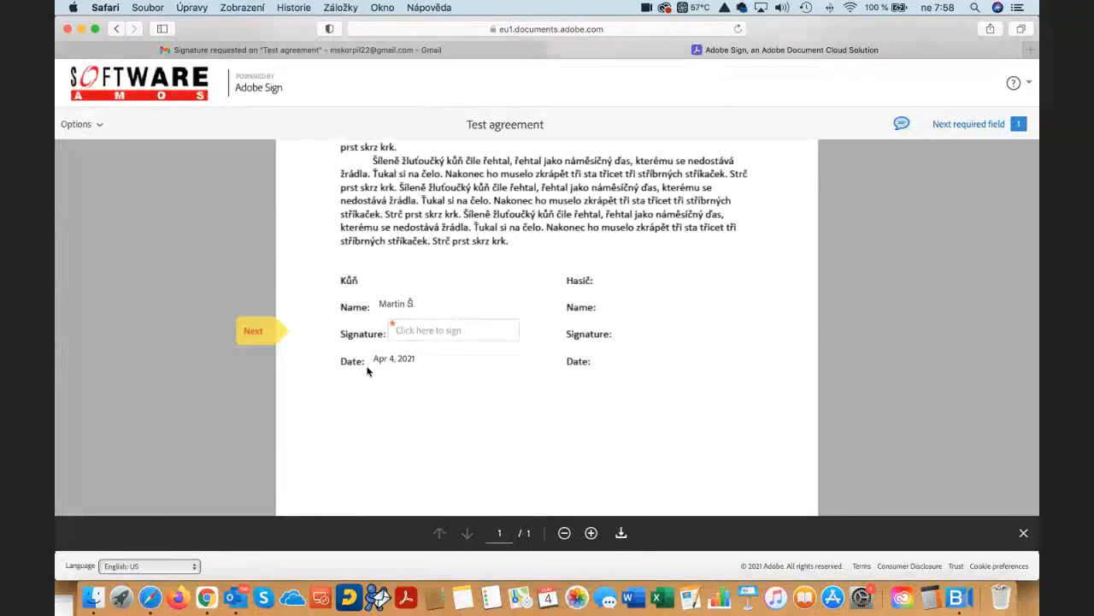
left_click(424, 333)
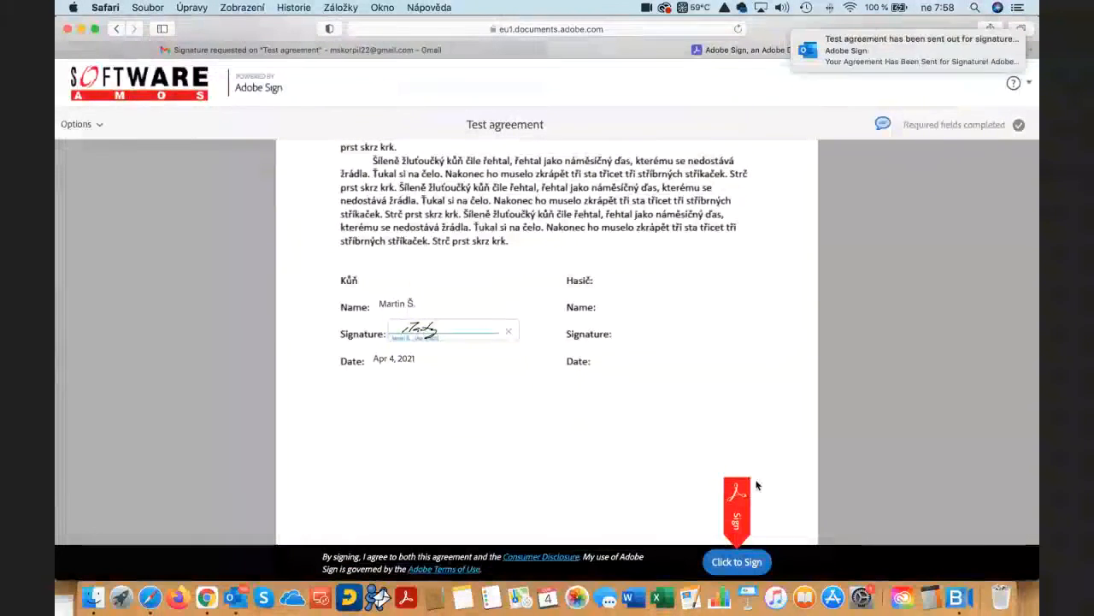
left_click(736, 562)
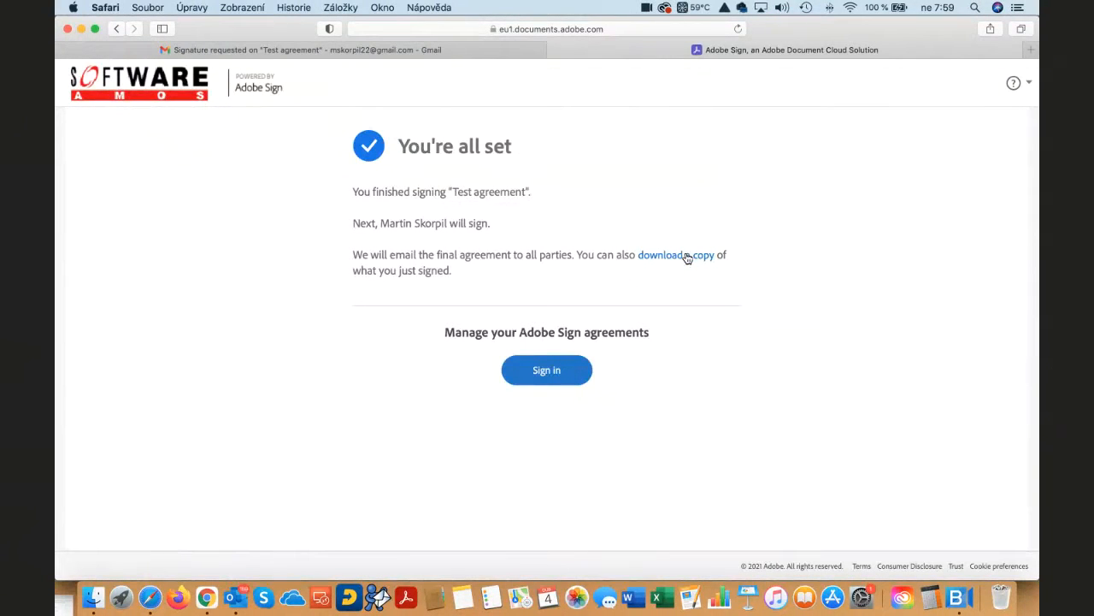
- Switch back to Adobe Sign in Chrome and list the managed agreements that are waiting for you
key("super+Tab")
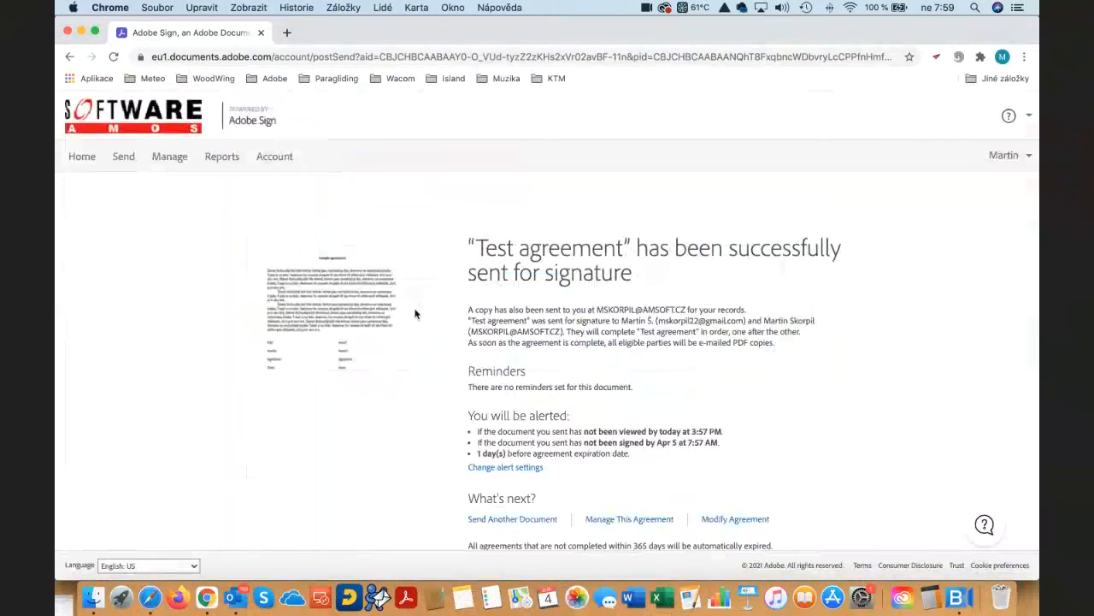
left_click(167, 159)
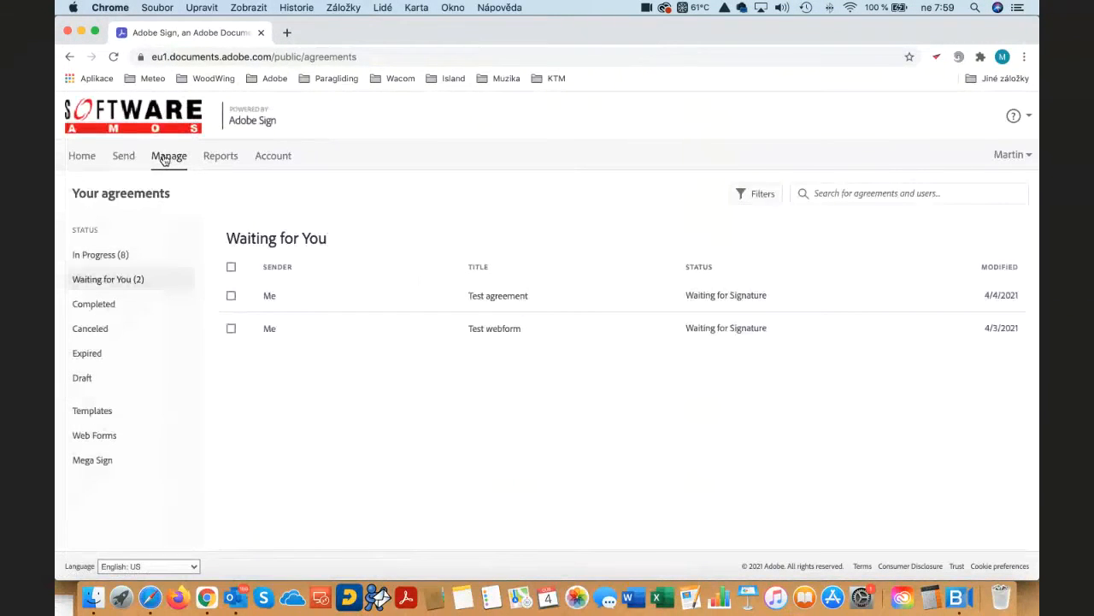
left_click(107, 254)
left_click(104, 282)
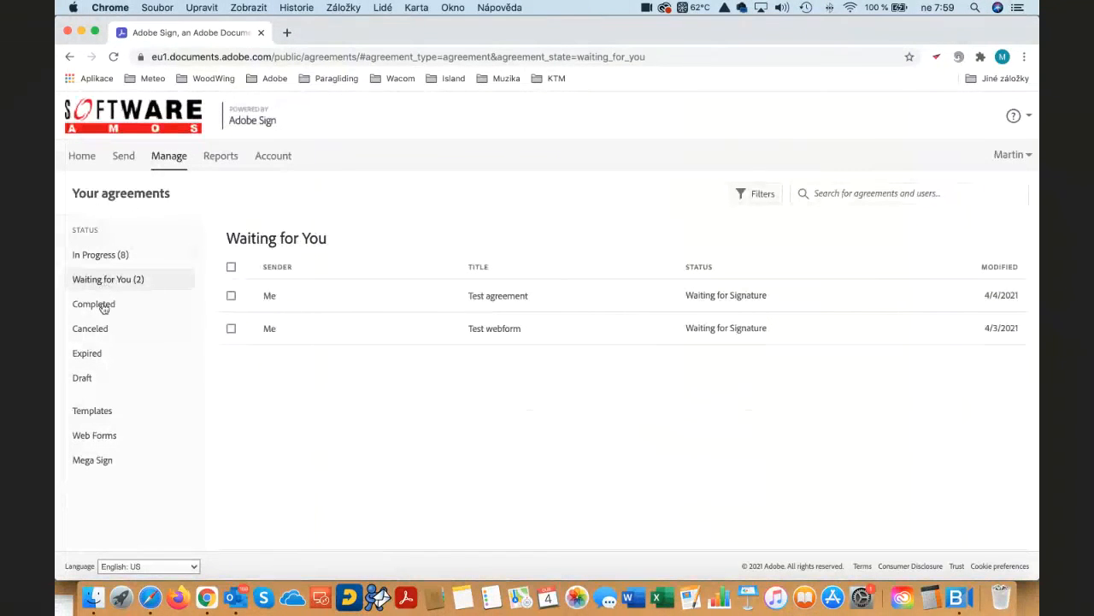
- Show the details of the waiting Test agreement and open it for signing as the second recipient
left_click(530, 299)
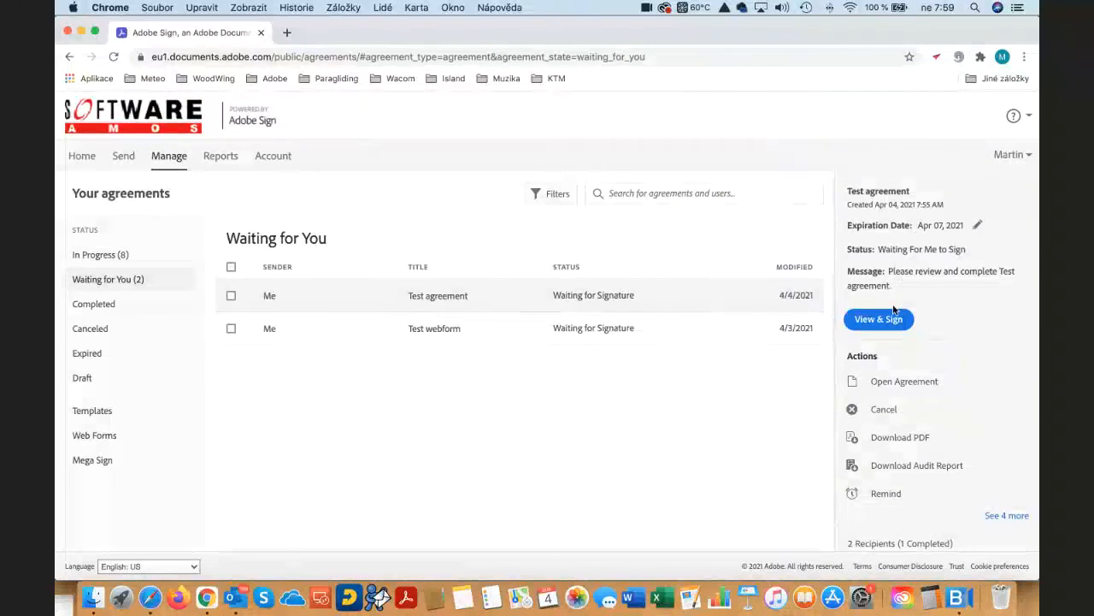
mouse_move(657, 303)
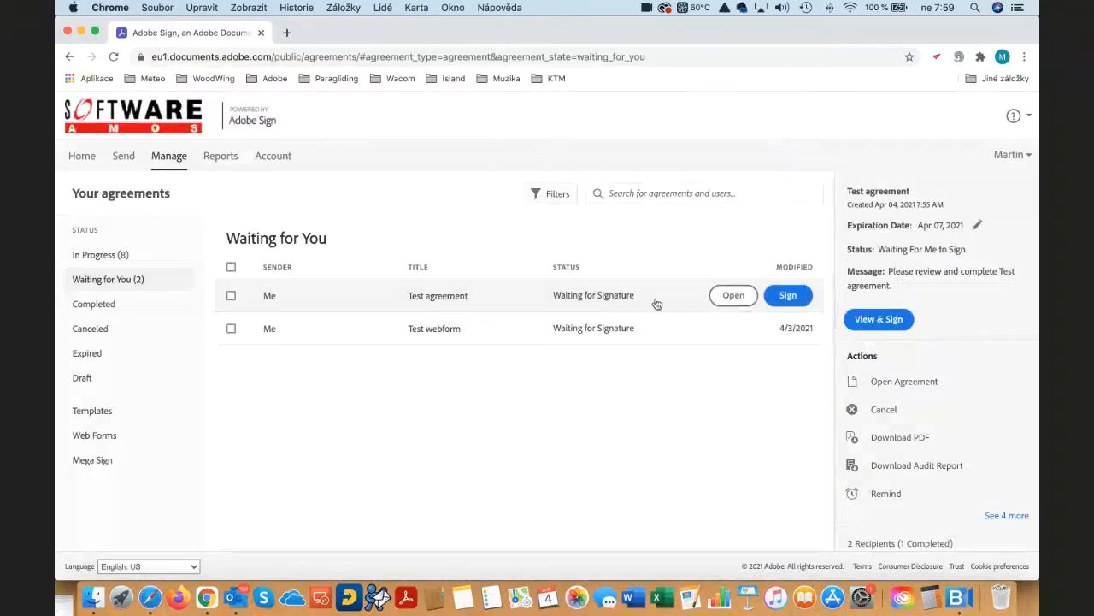
left_click(792, 298)
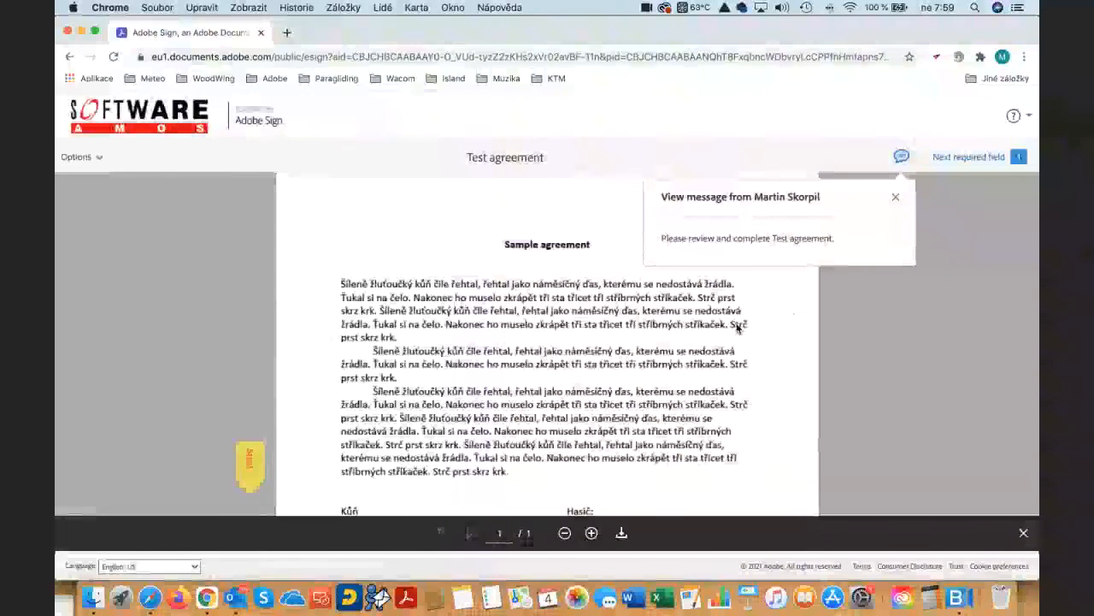
- Fill the required signature field in the Hasič block and complete signing the agreement as the second recipient
left_click(249, 469)
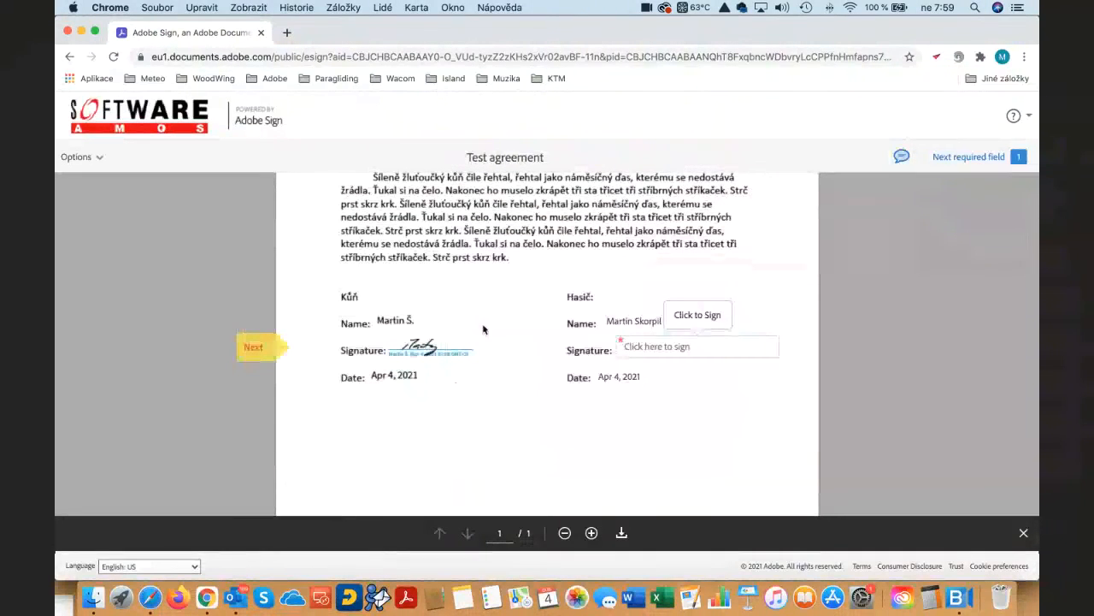
left_click(660, 347)
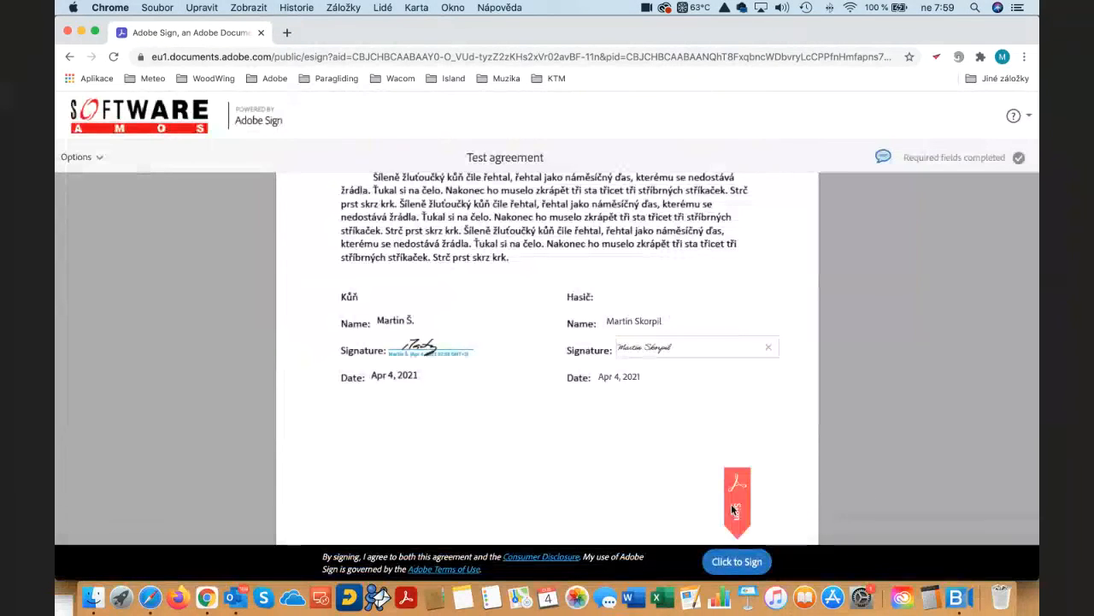
left_click(737, 561)
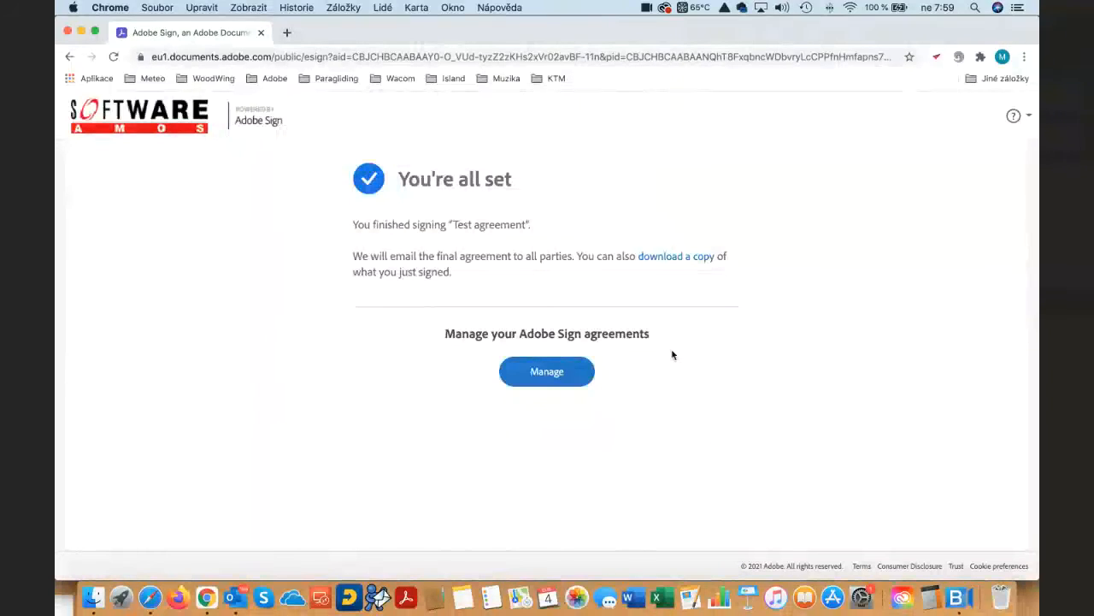
- List the completed agreements, select Test agreement and download its audit report
left_click(547, 373)
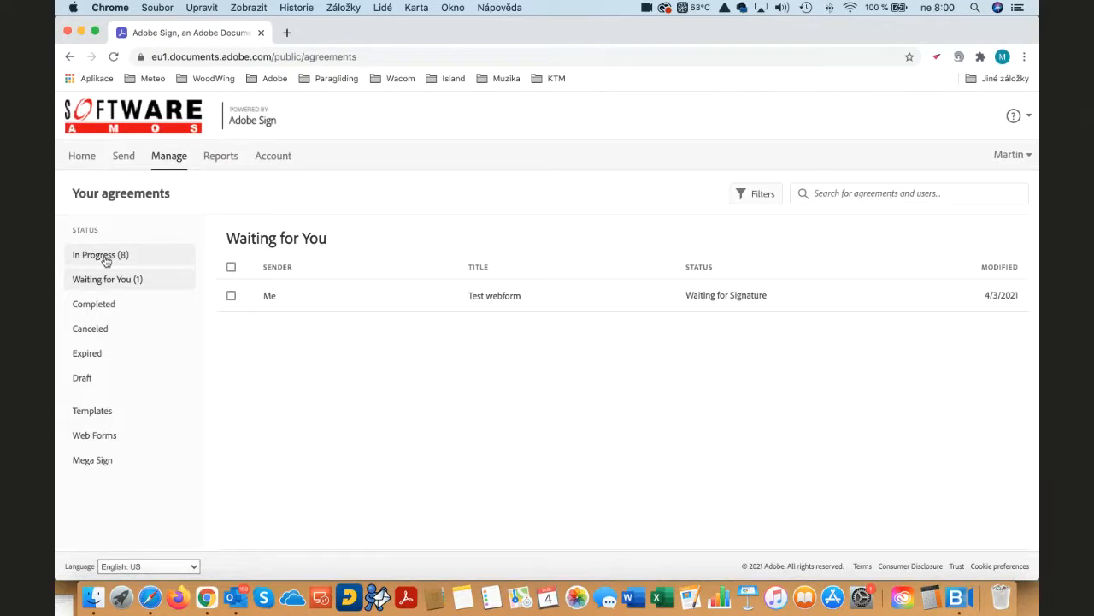
left_click(100, 305)
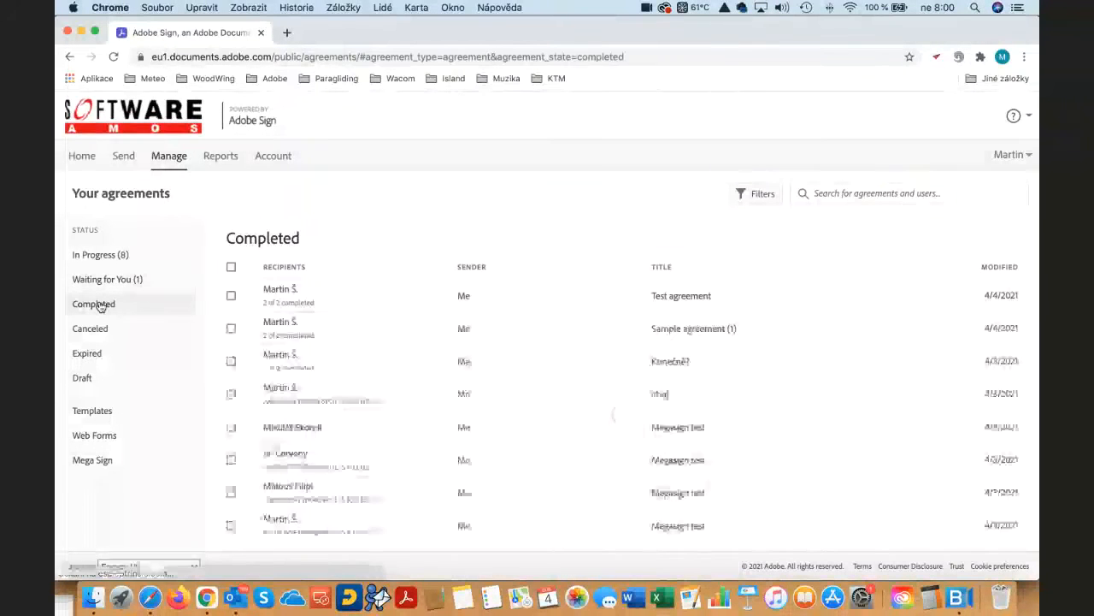
left_click(544, 301)
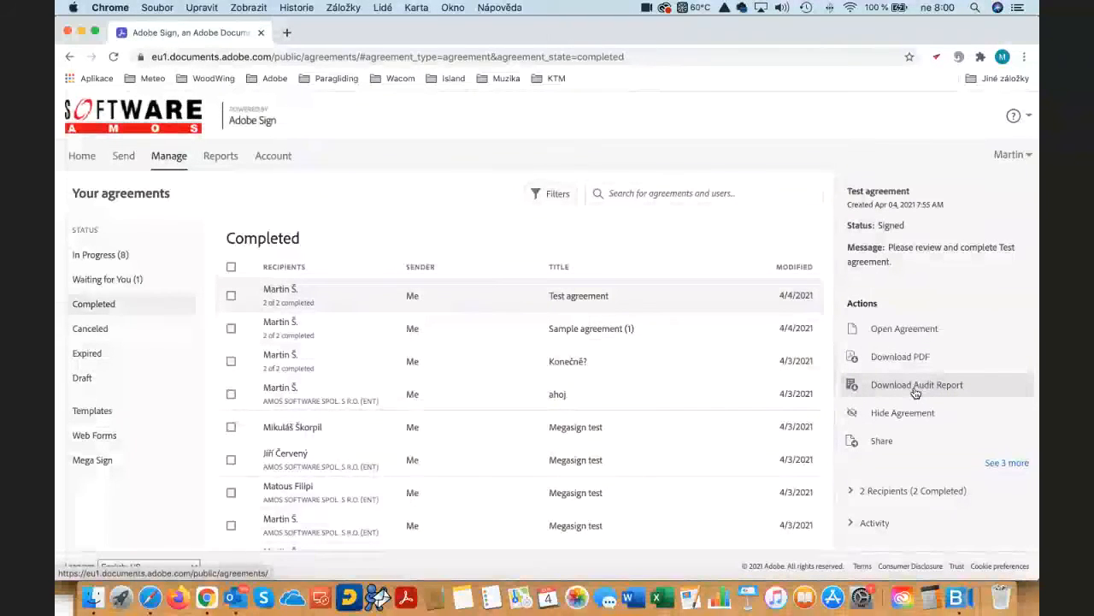
left_click(915, 391)
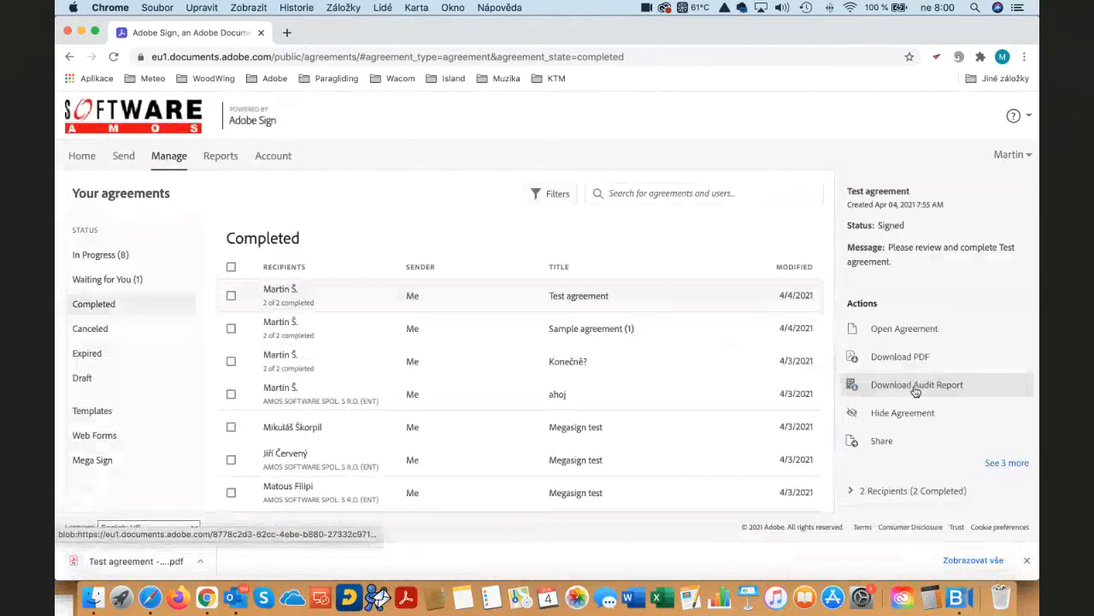
- Open the downloaded audit report PDF, review the agreement's history of creation, e-mailing and signing events, and close the report
left_click(122, 559)
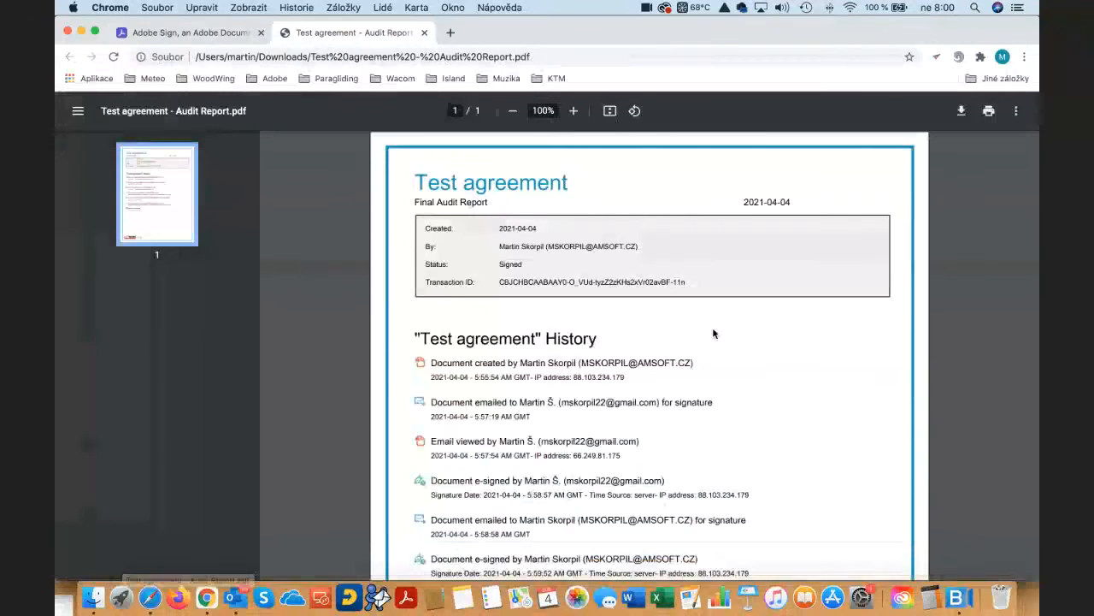
scroll(727, 342, "down", 3)
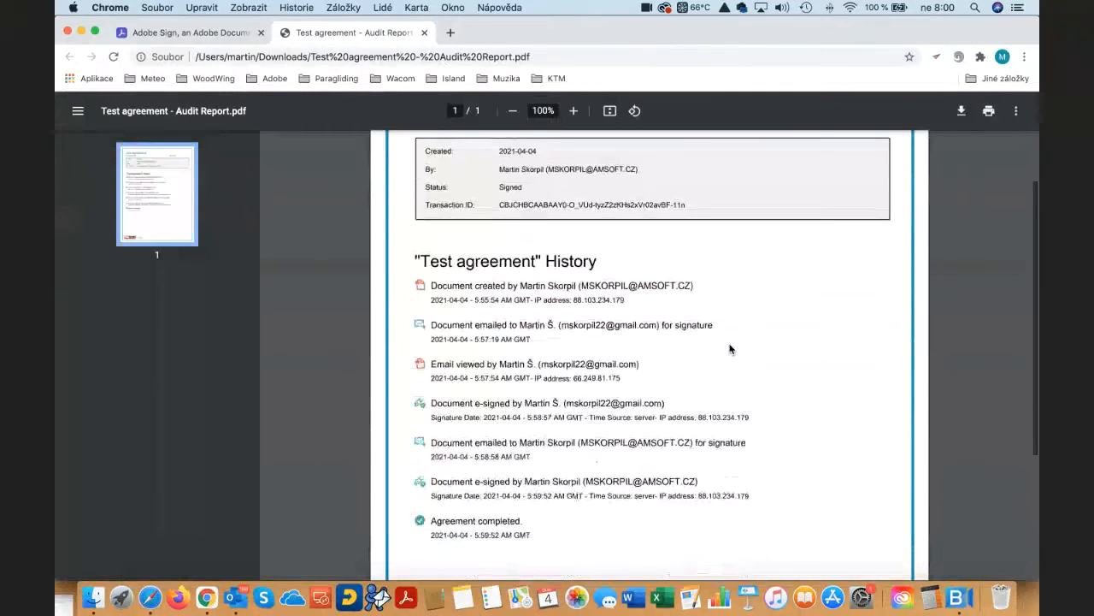
scroll(731, 349, "down", 2)
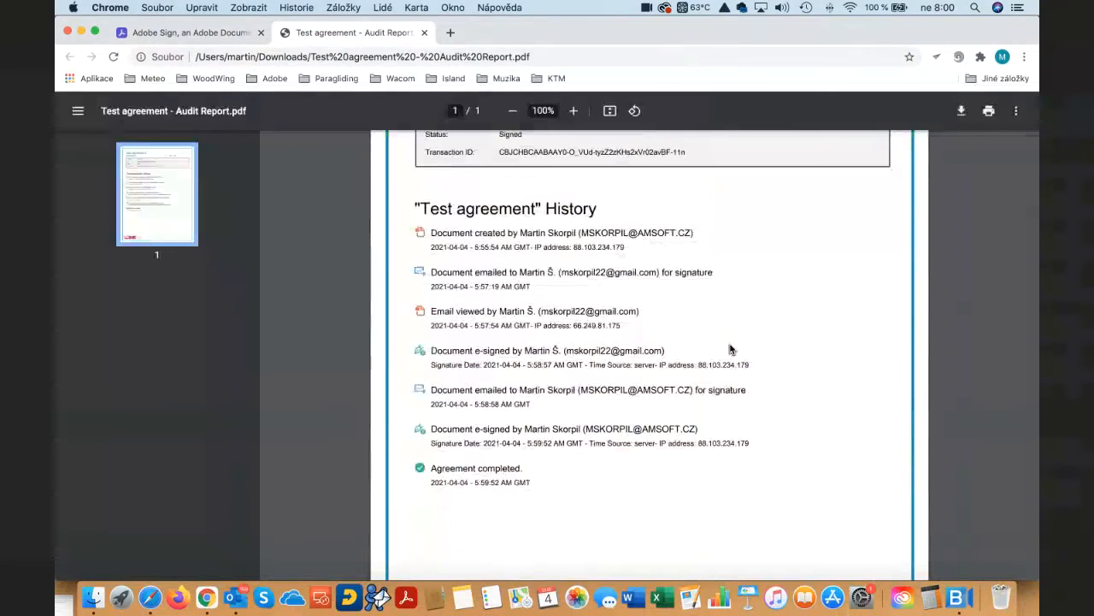
scroll(731, 348, "up", 1)
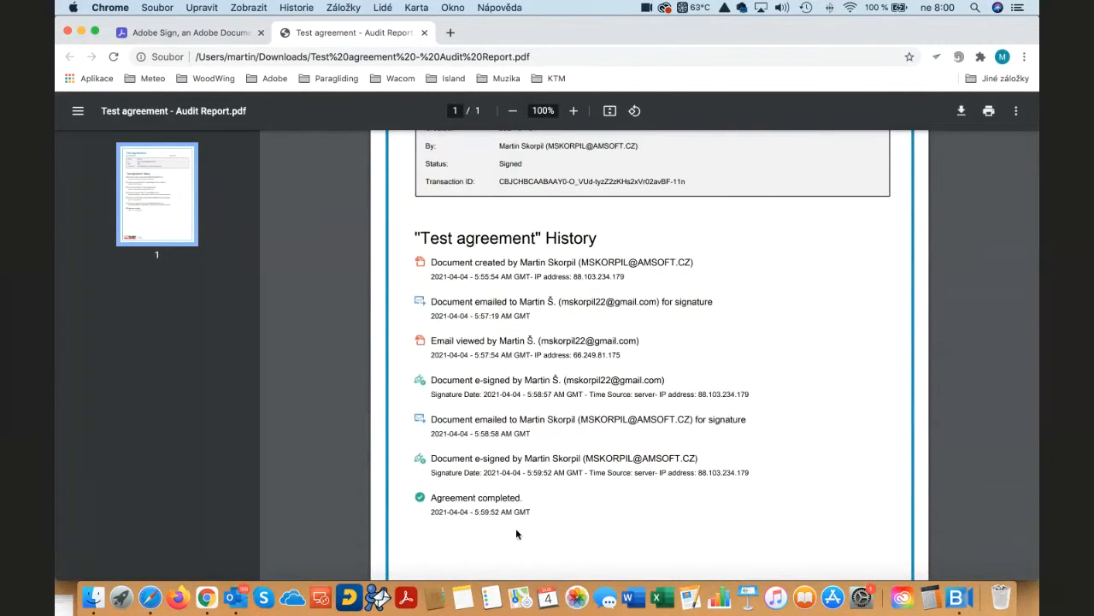
scroll(585, 489, "up", 1)
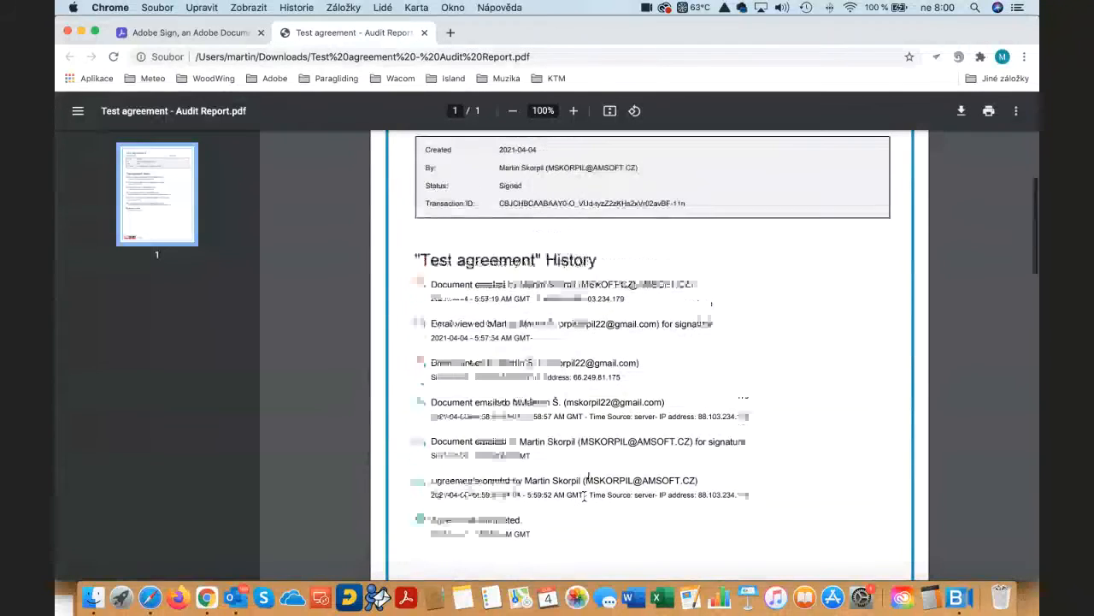
scroll(587, 488, "up", 2)
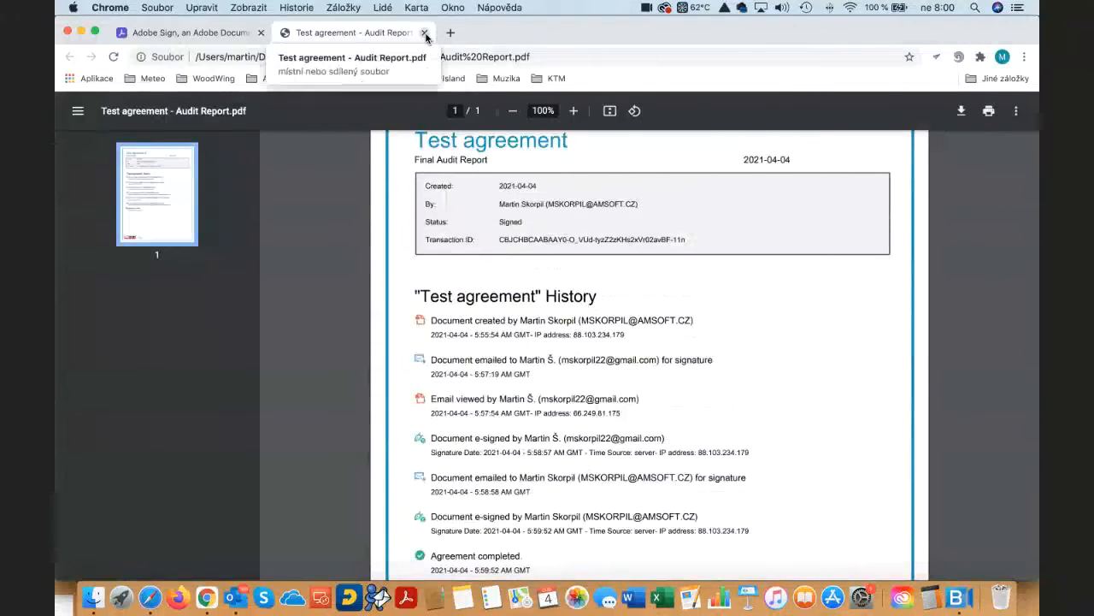
left_click(425, 34)
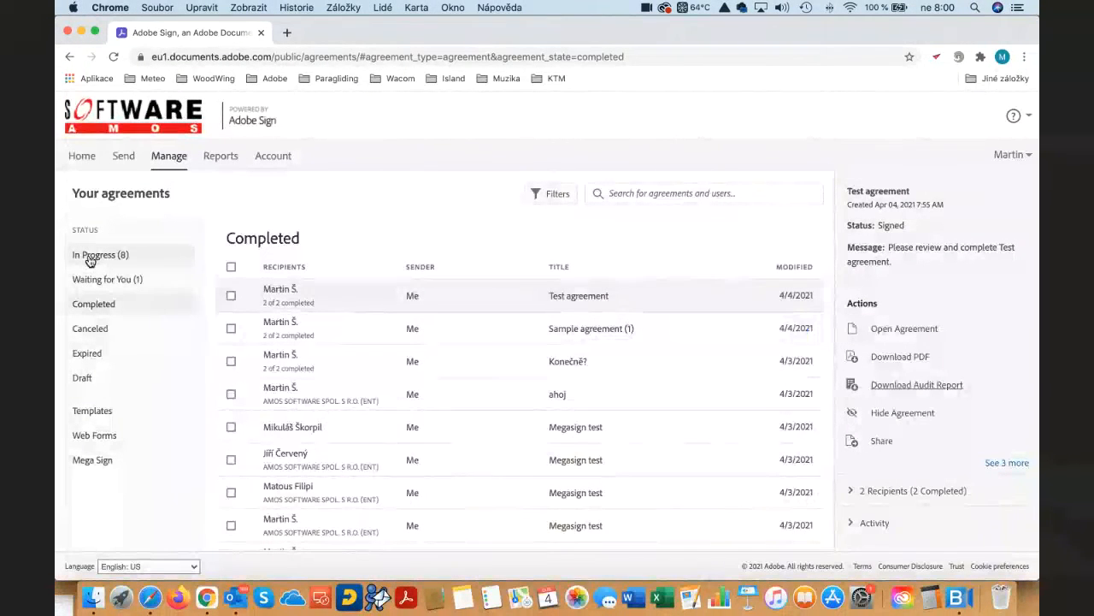
- Return to the Adobe Sign home page and start a bulk send with Mega Sign
left_click(80, 157)
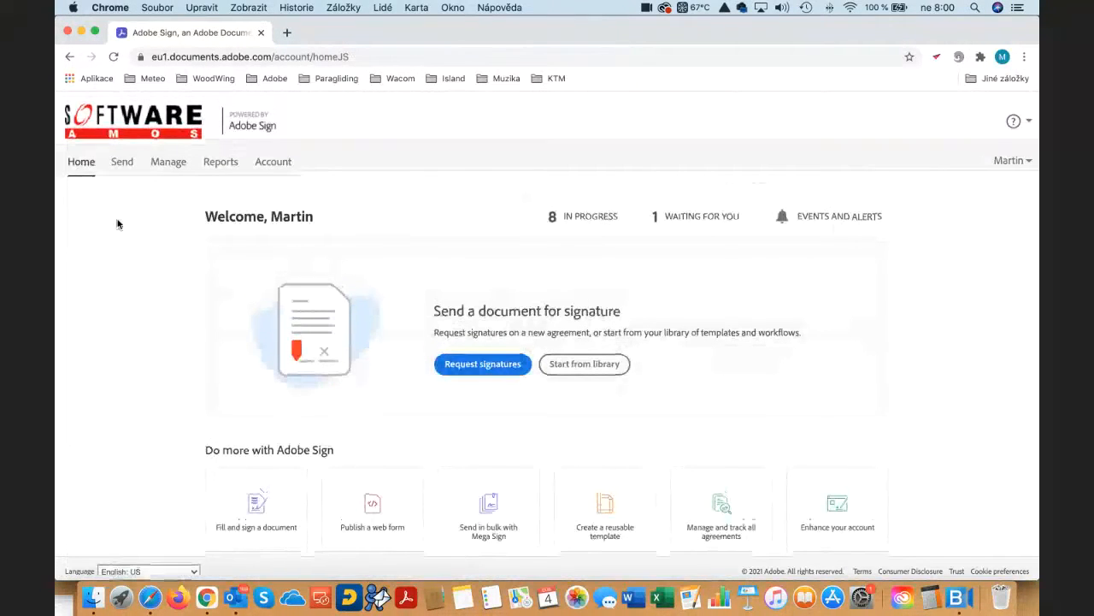
scroll(117, 224, "down", 1)
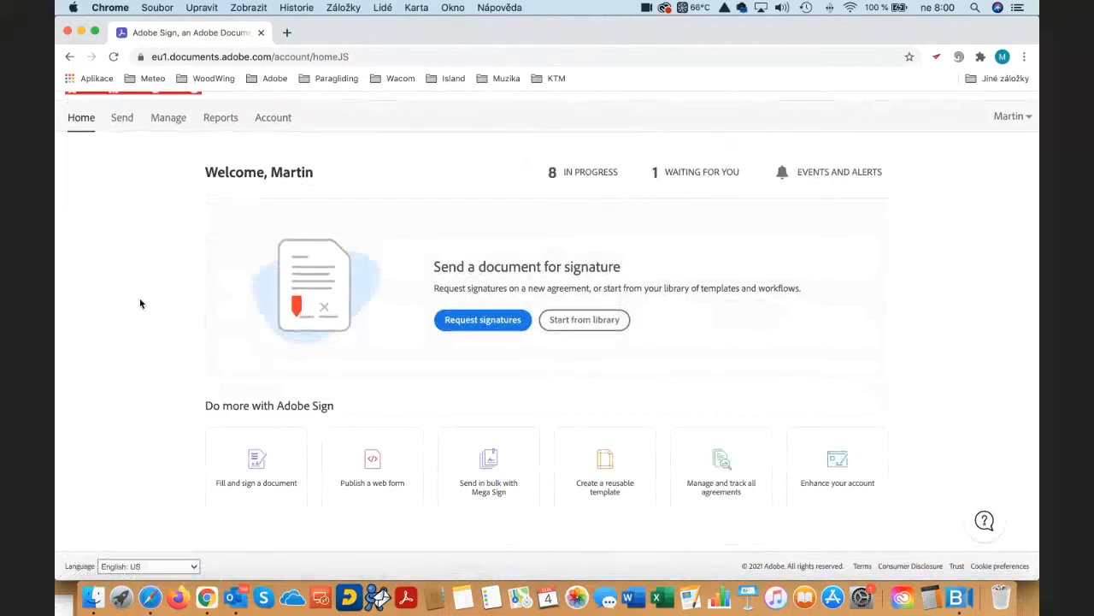
left_click(489, 466)
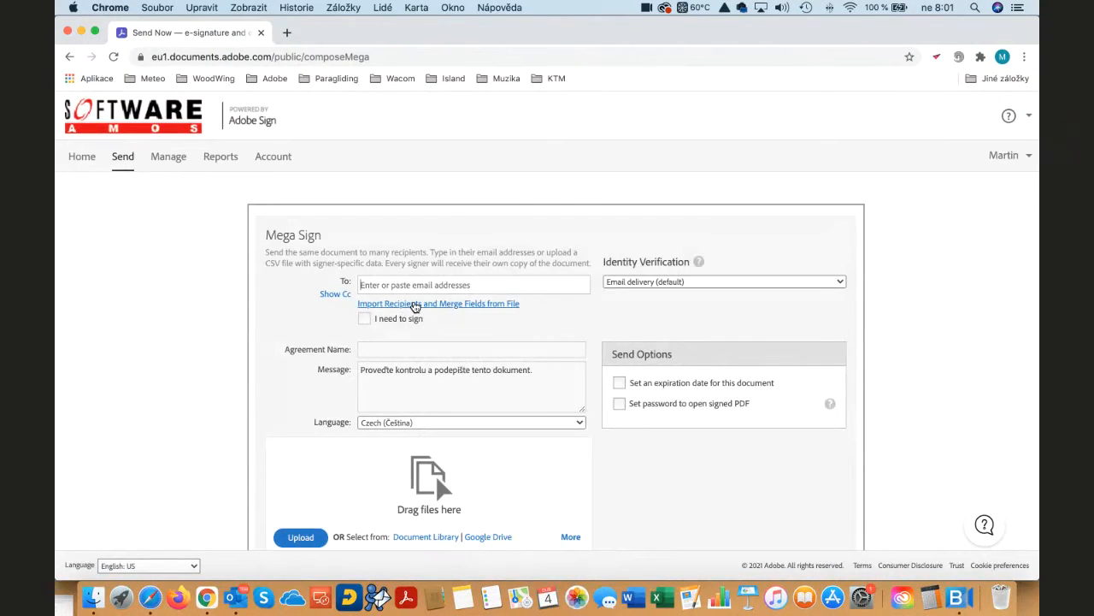
- Choose to import recipients and merge fields from a file, then download the sample CSV and open it in Numbers
left_click(415, 305)
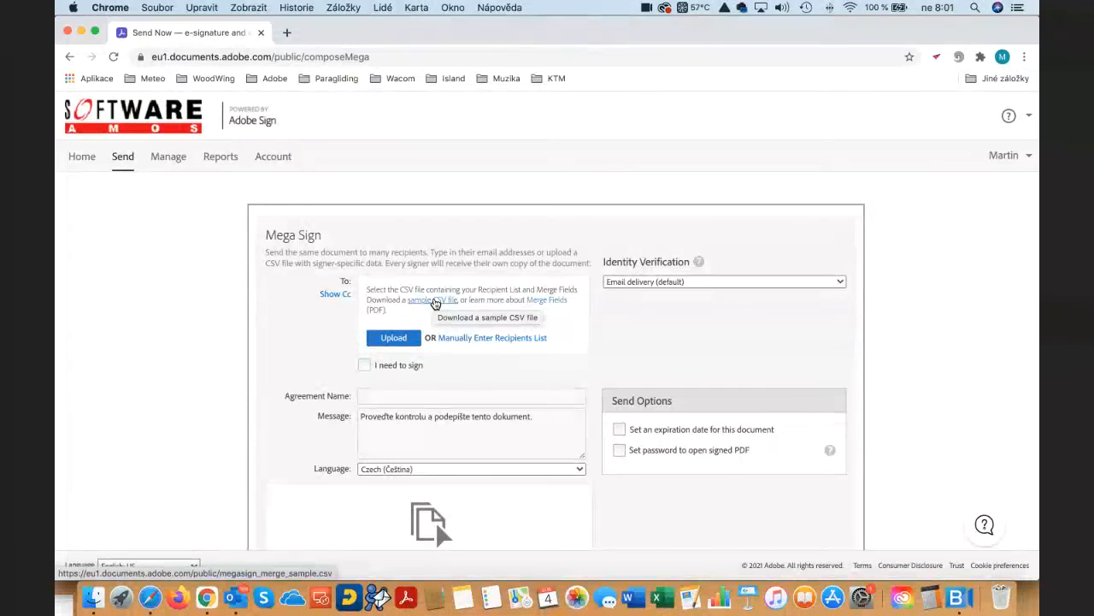
left_click(434, 301)
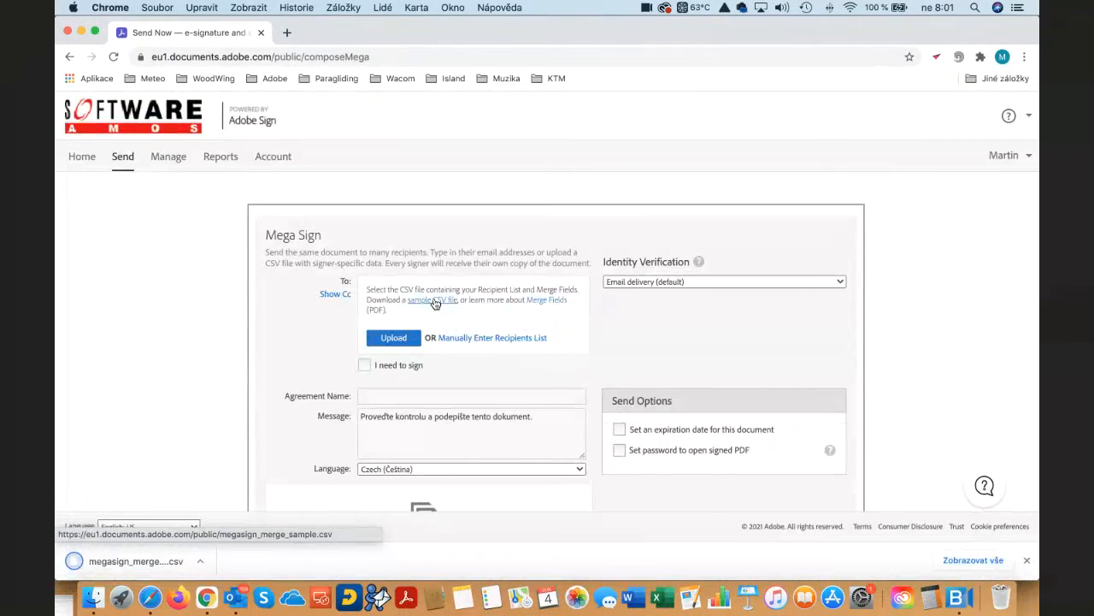
left_click(125, 559)
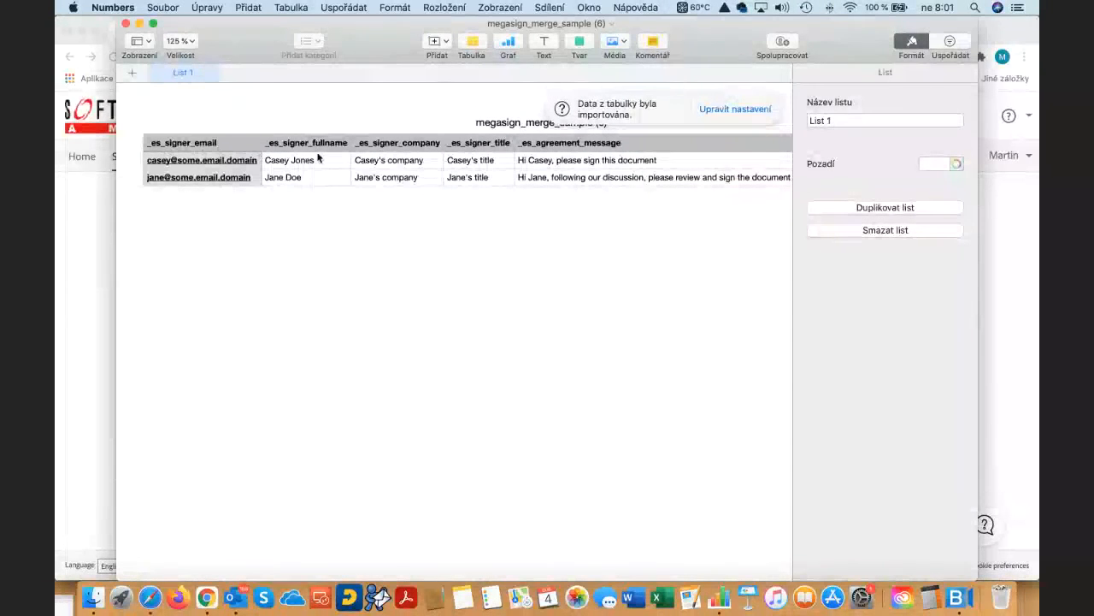
- Examine the sample CSV's columns for signer details, agreement message, phone and zip code, and close the spreadsheet
scroll(317, 157, "right", 5)
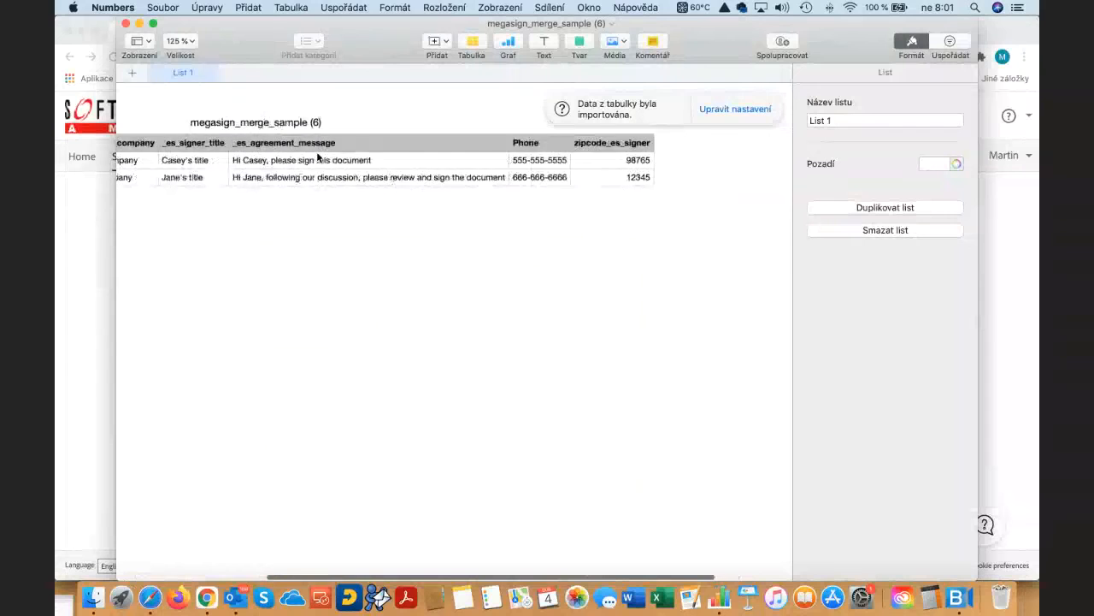
scroll(317, 158, "left", 8)
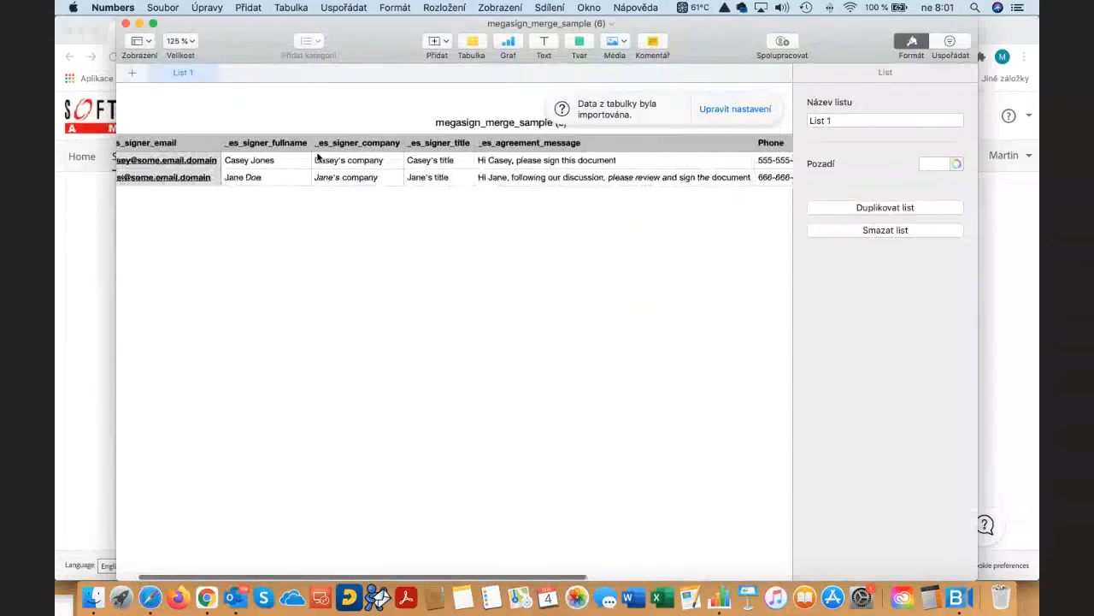
scroll(318, 156, "left", 3)
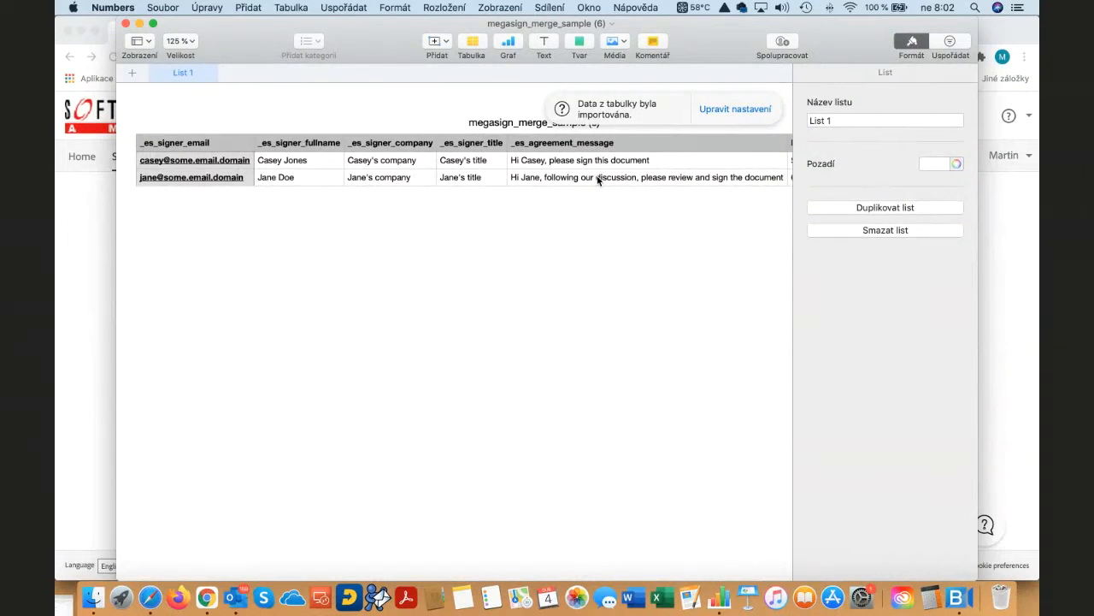
scroll(598, 179, "right", 2)
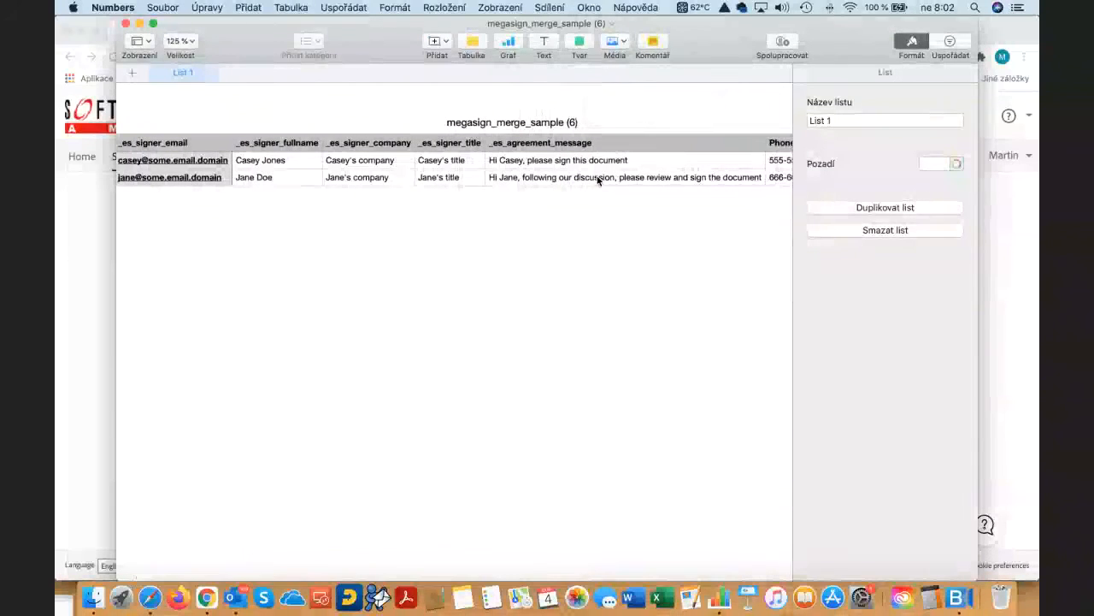
scroll(598, 179, "right", 3)
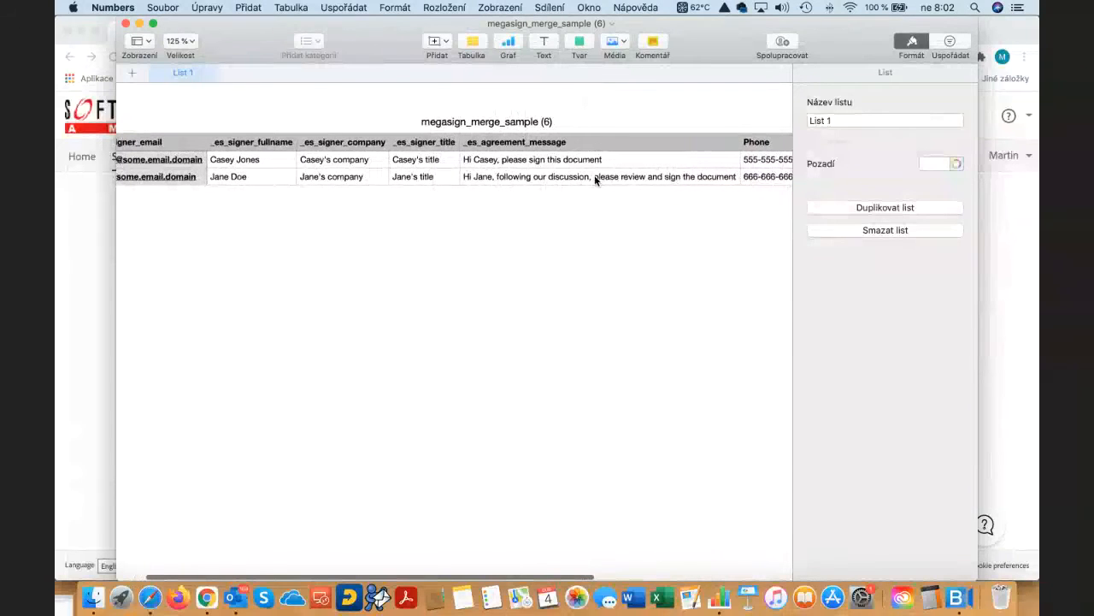
scroll(596, 179, "right", 3)
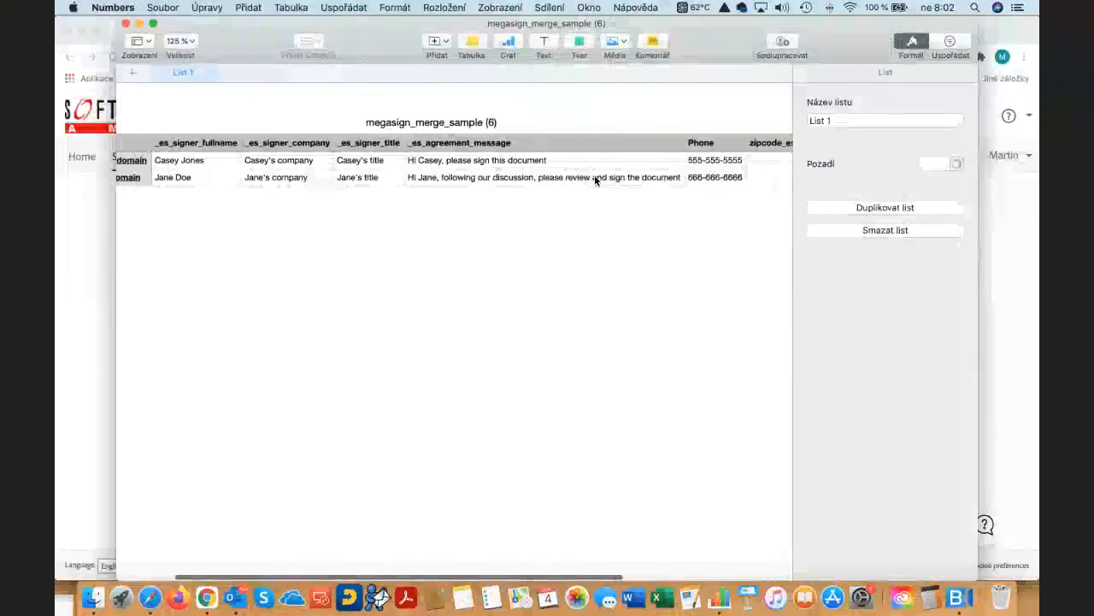
scroll(595, 180, "right", 6)
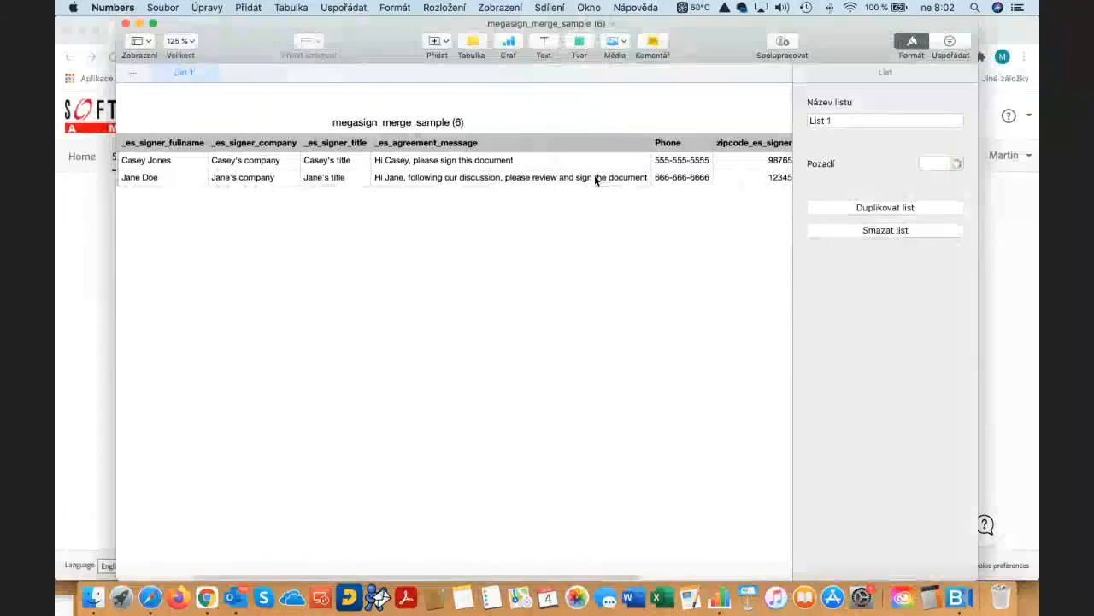
scroll(594, 176, "left", 5)
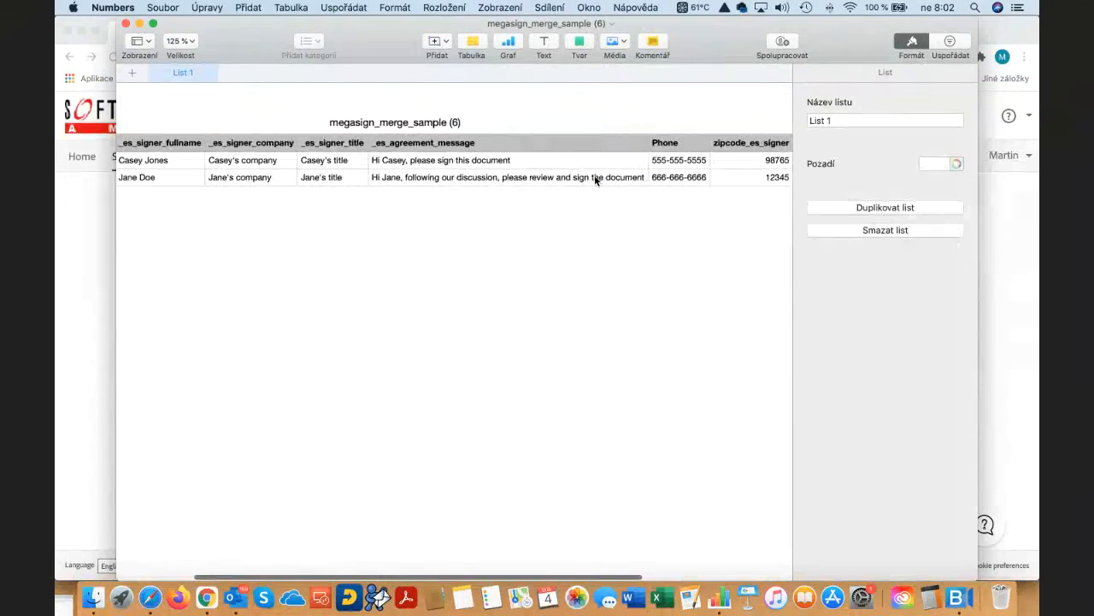
scroll(594, 176, "left", 5)
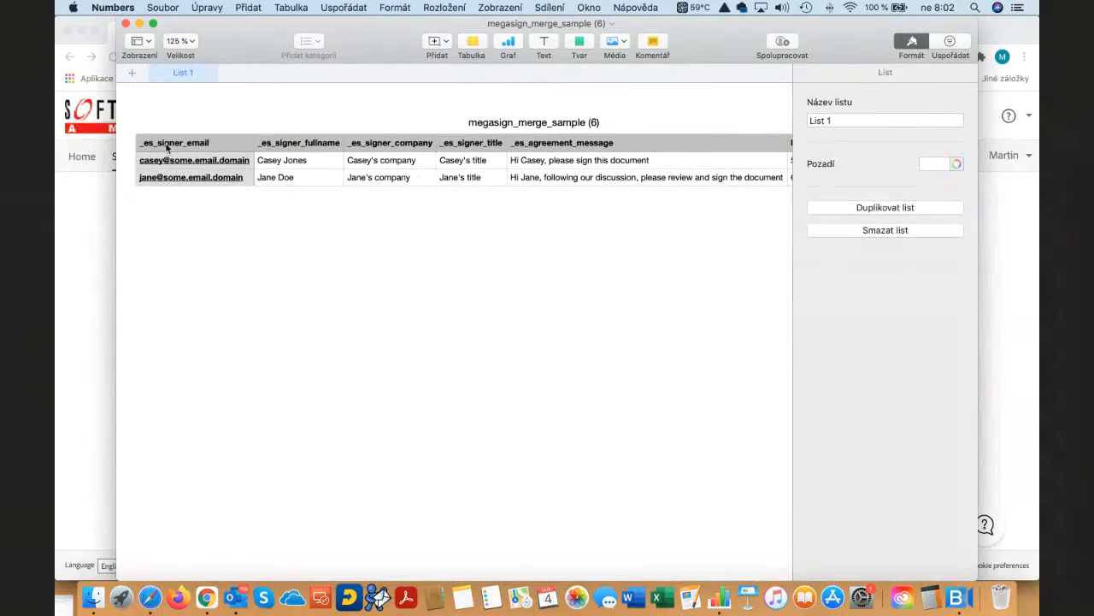
left_click(125, 24)
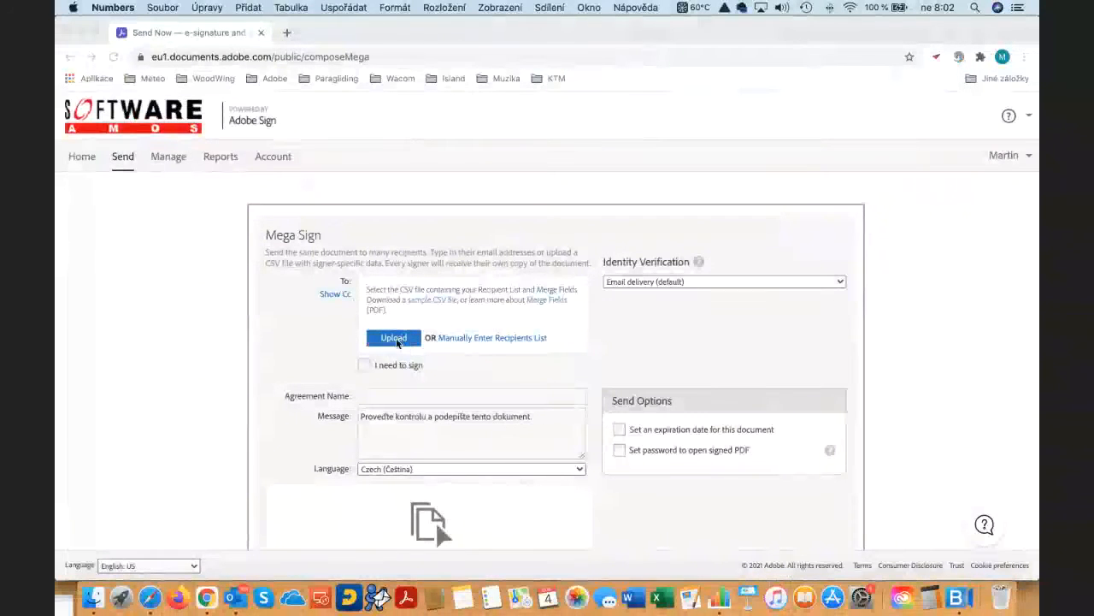
- Upload megasign_merge_sample(2).csv from the Session 6 folder as the Mega Sign recipient list
left_click(401, 340)
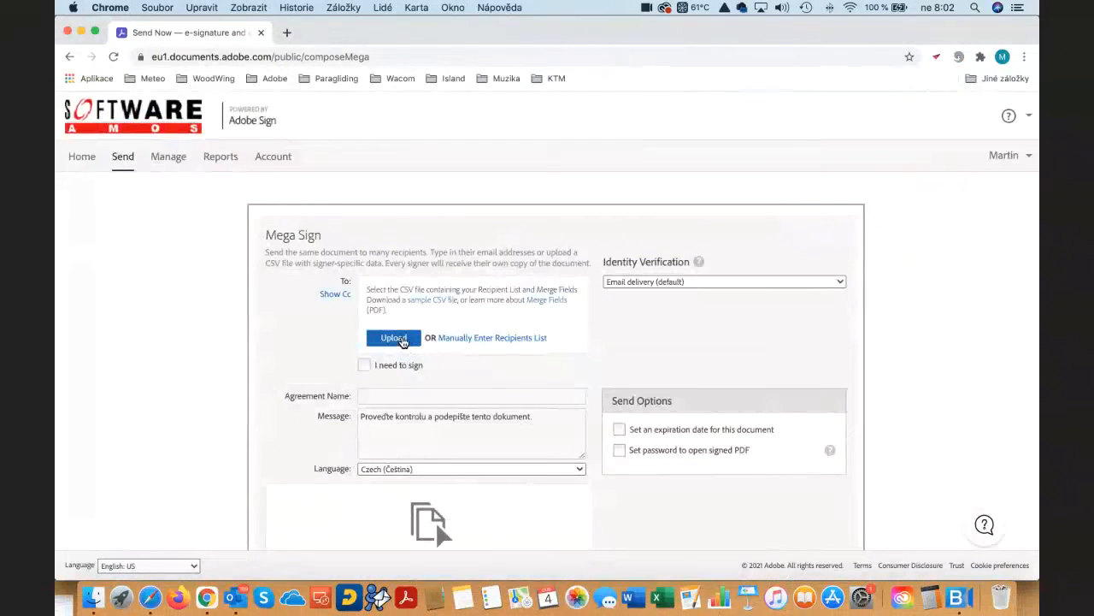
left_click(401, 339)
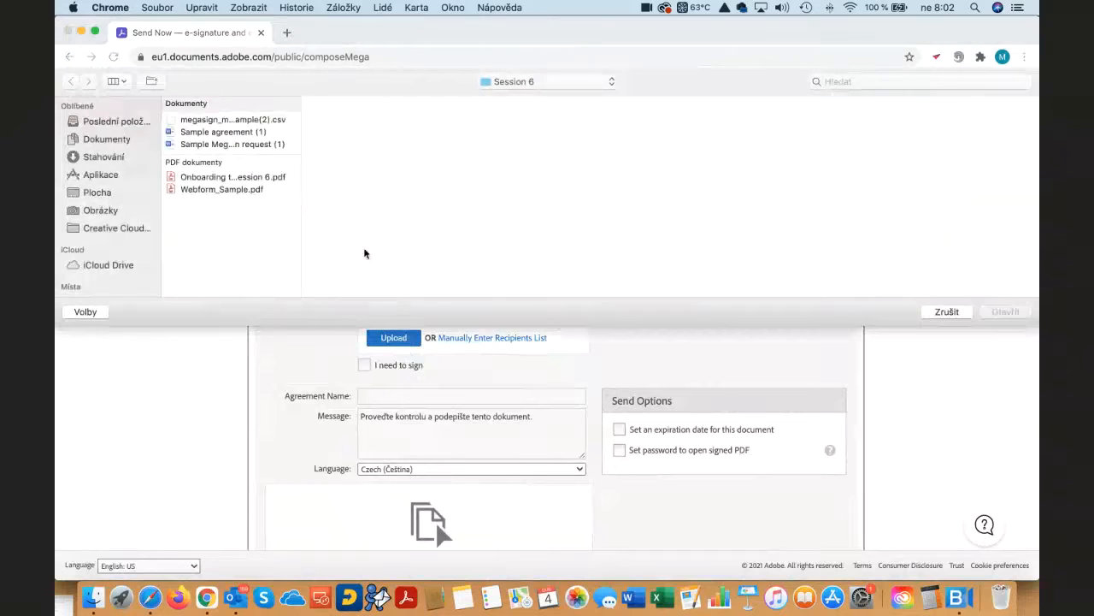
left_click(221, 119)
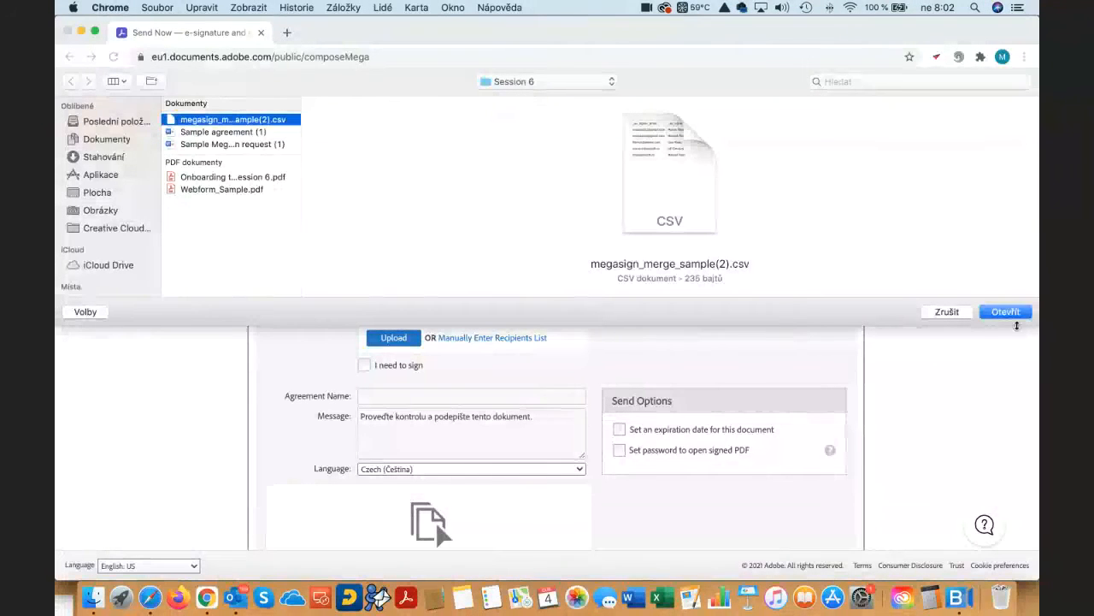
left_click(1008, 312)
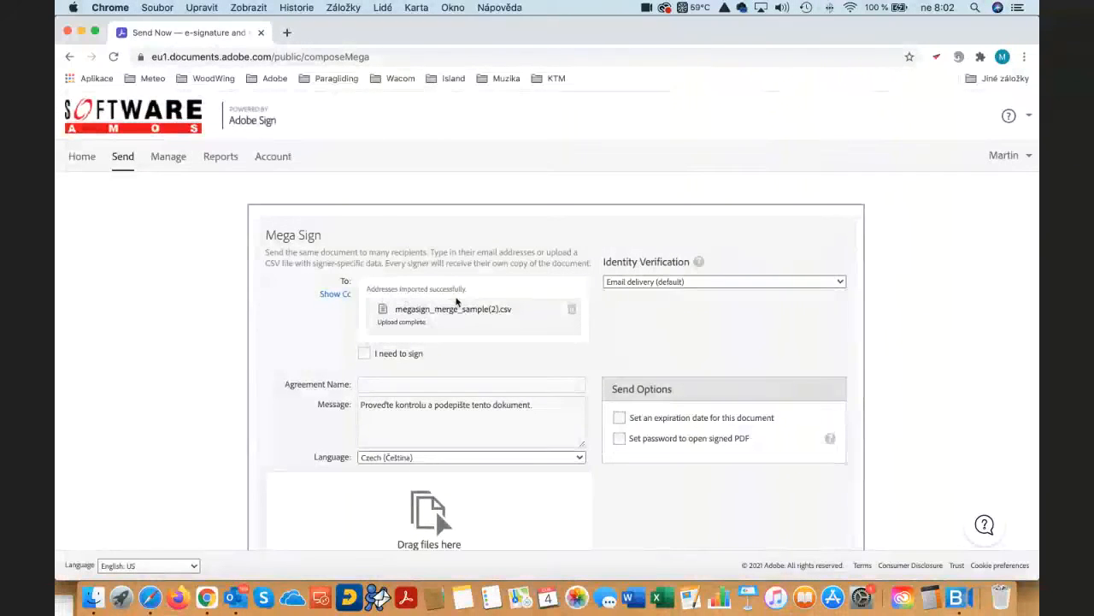
- Keep identity verification on email delivery and name the agreement "Megasign test demo"
left_click(651, 284)
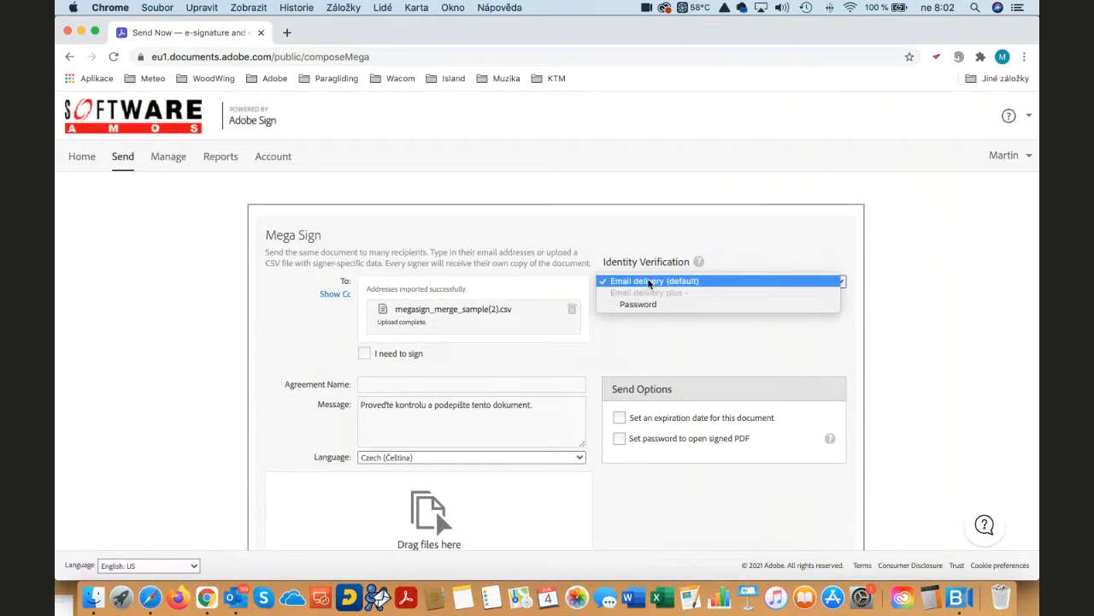
left_click(708, 281)
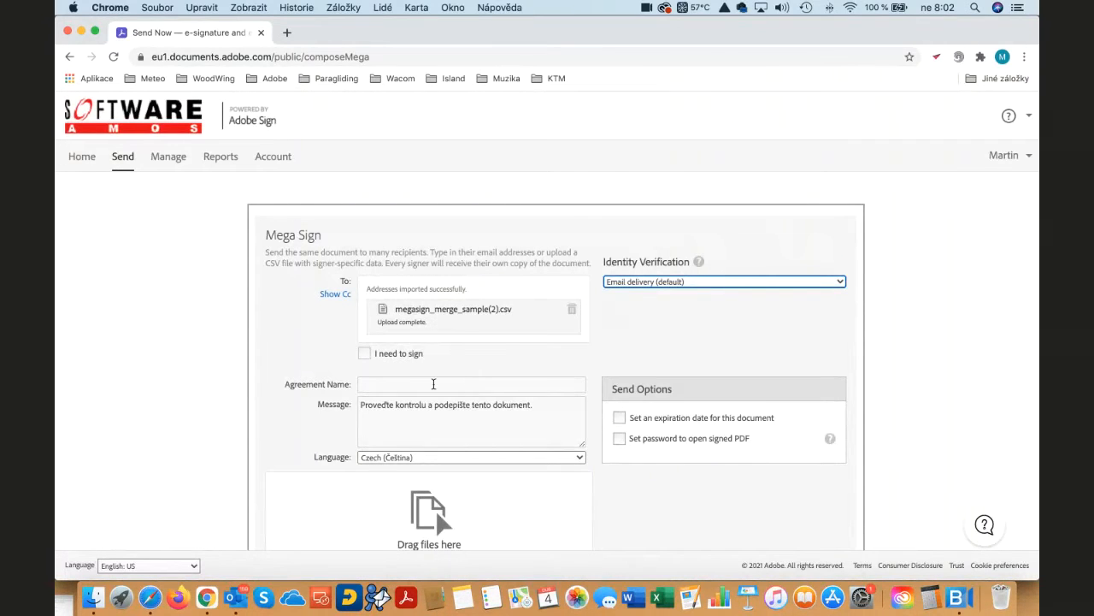
left_click(433, 384)
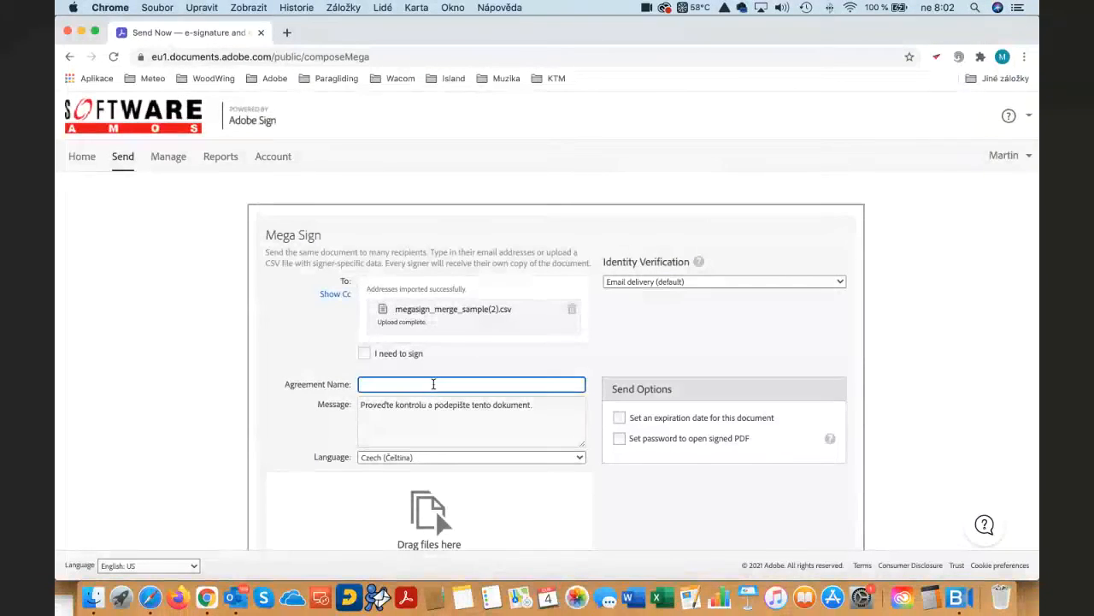
type("Megaso")
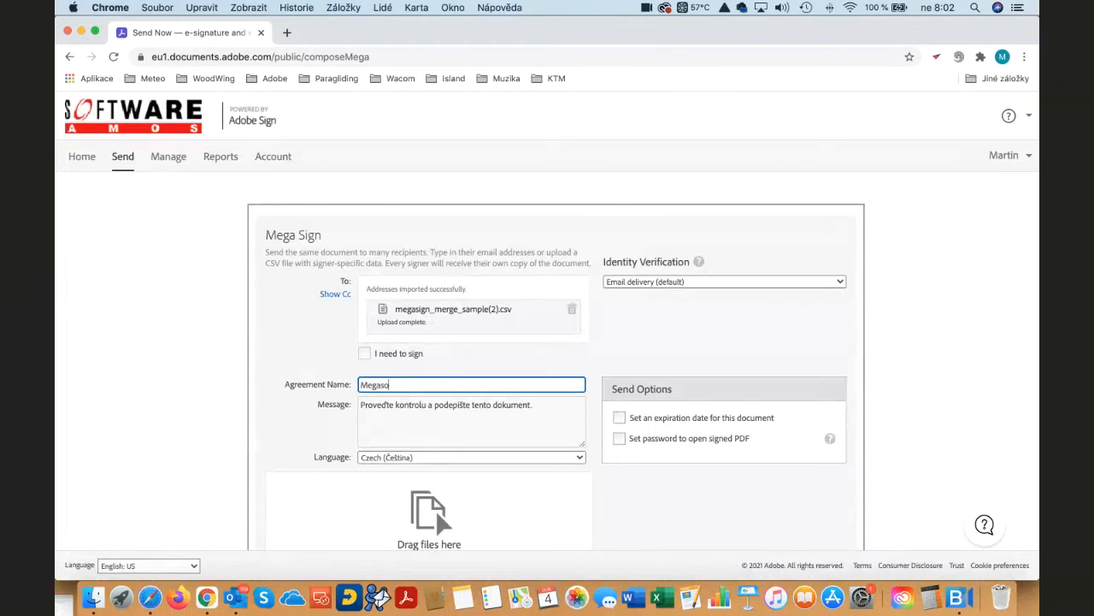
key("BackSpace")
type("ign test demo")
left_click(456, 415)
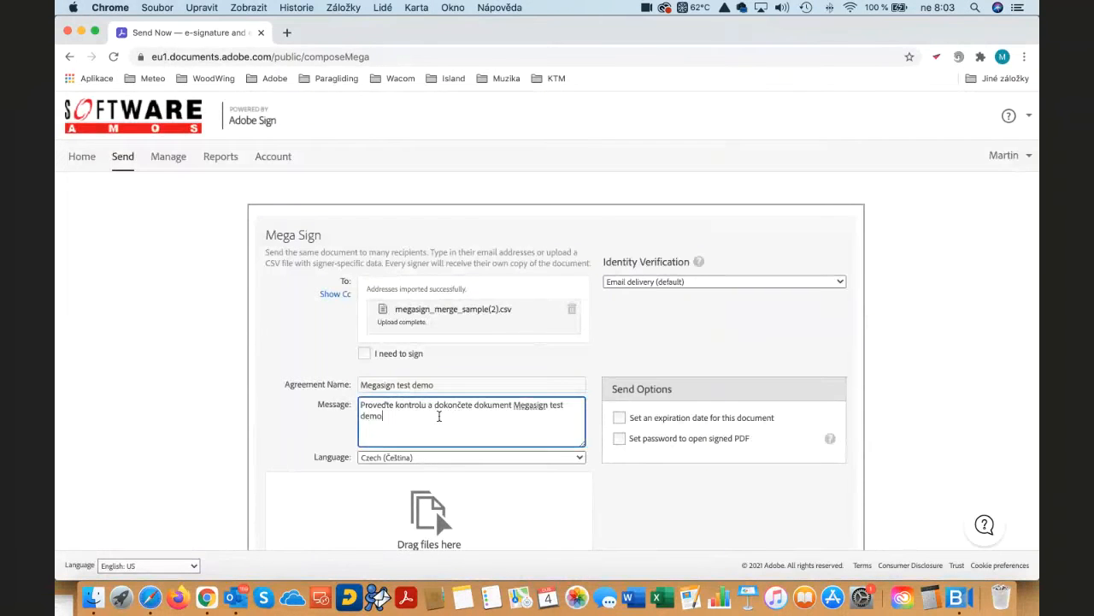
- Set the agreement's language to English: US
scroll(484, 444, "down", 3)
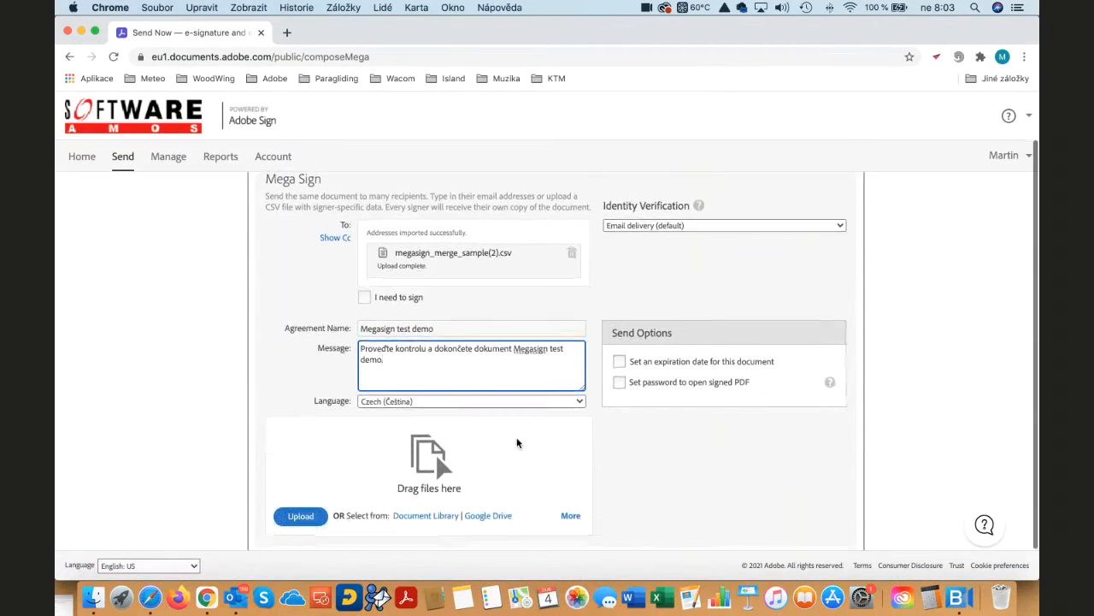
left_click(411, 401)
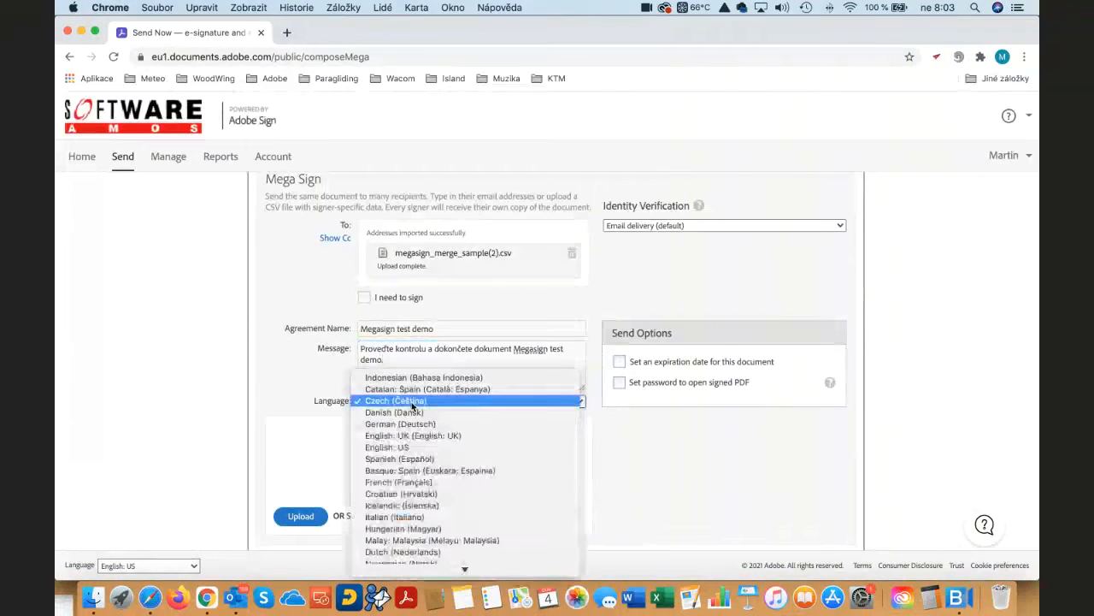
left_click(413, 448)
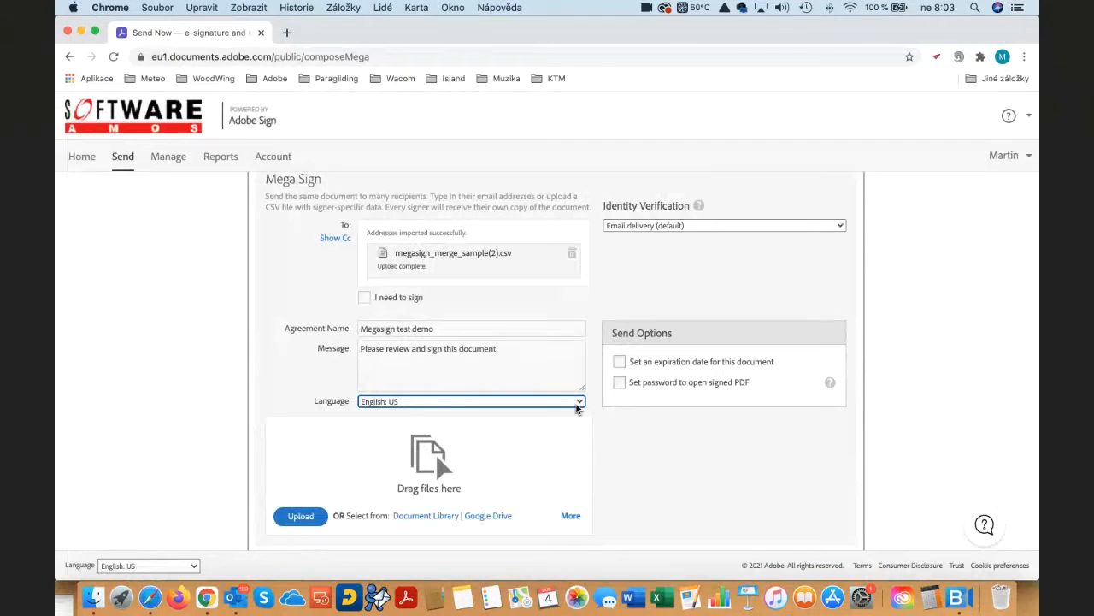
left_click(464, 359)
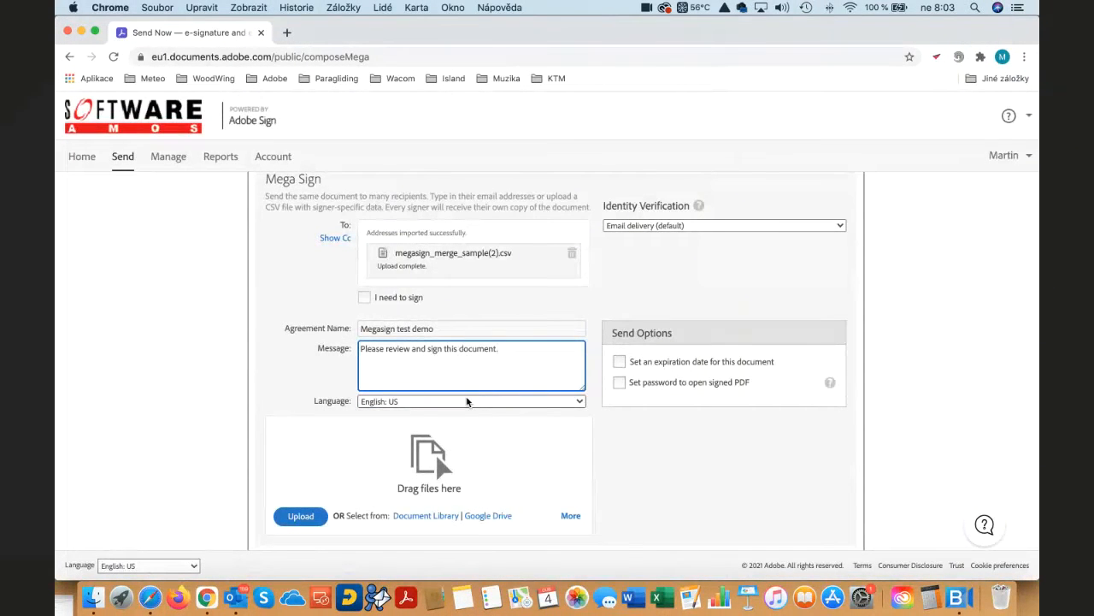
- Try the send options for an expiration date and a signed-PDF password, and switch both off again
scroll(467, 400, "down", 1)
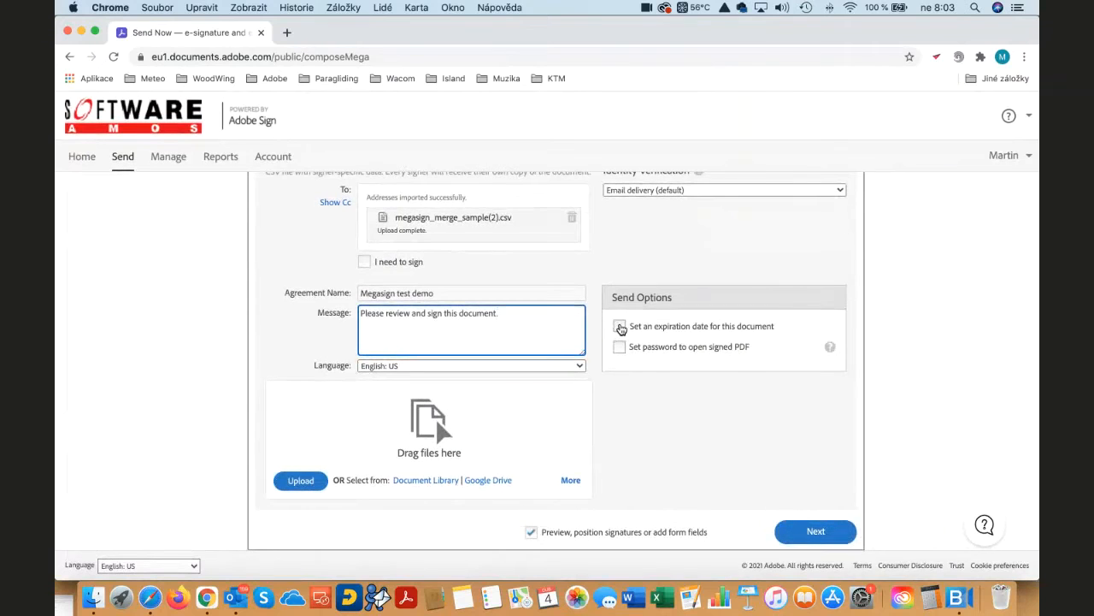
left_click(620, 326)
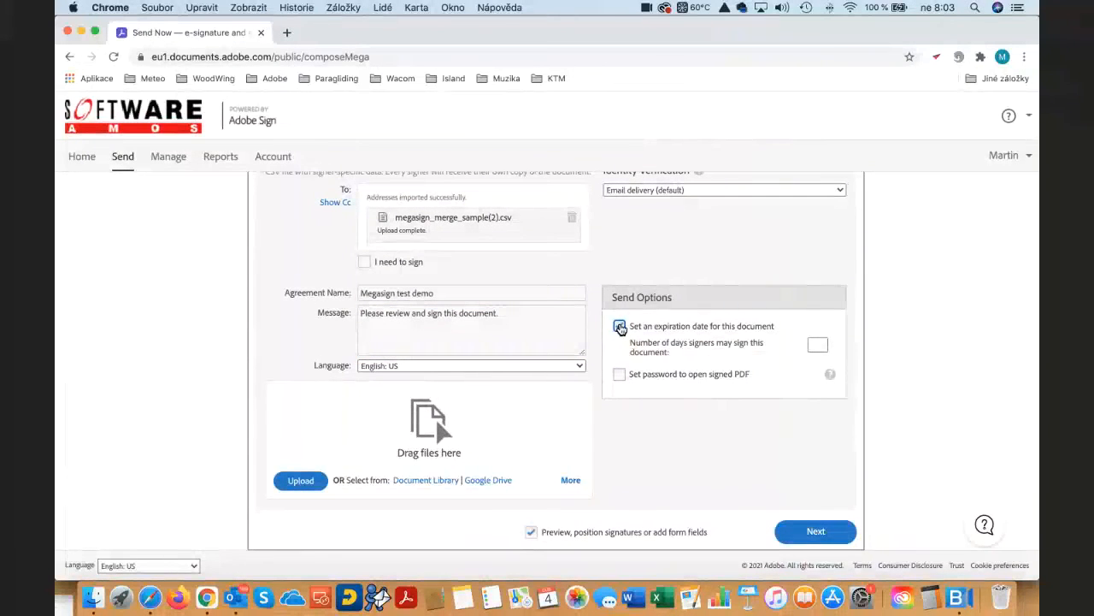
left_click(619, 326)
left_click(619, 347)
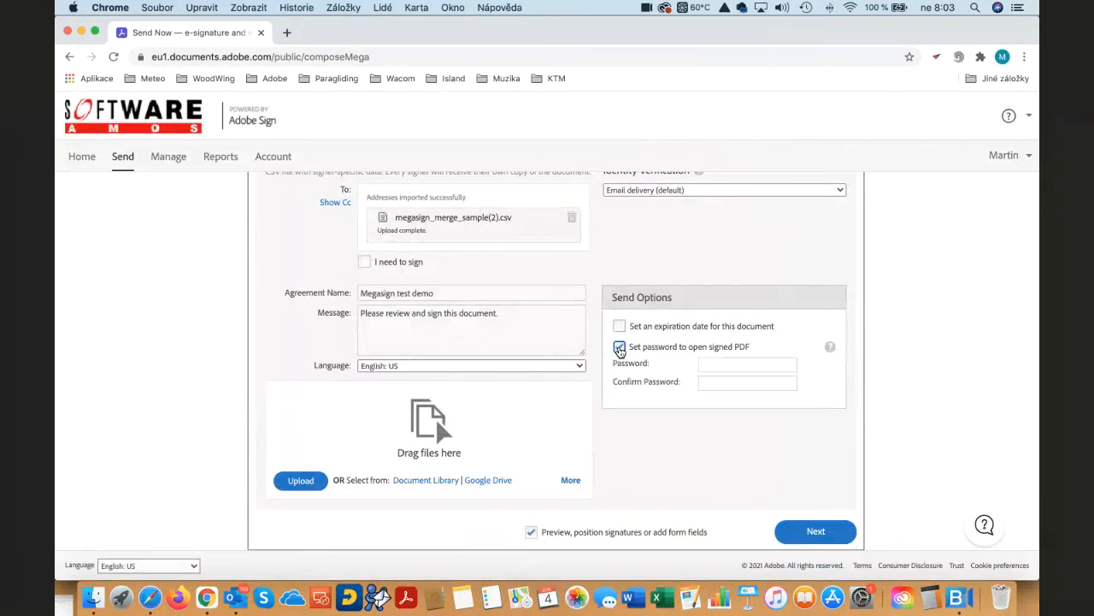
left_click(619, 347)
- Upload Sample MegaSign request (1).docx from the Session 6 folder and continue to positioning the form fields
left_click(304, 480)
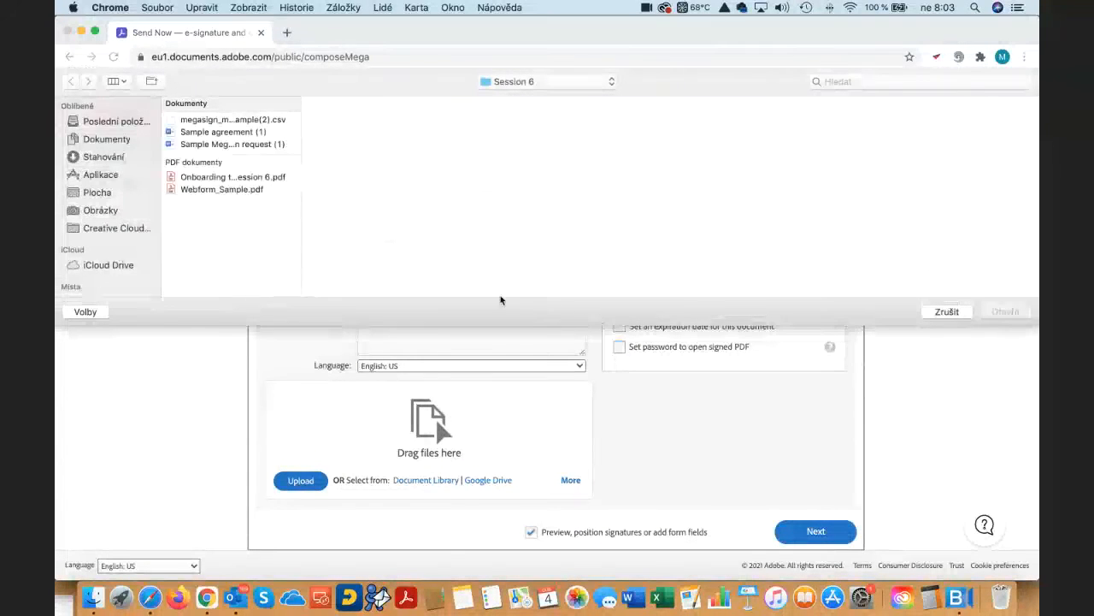
left_click(210, 145)
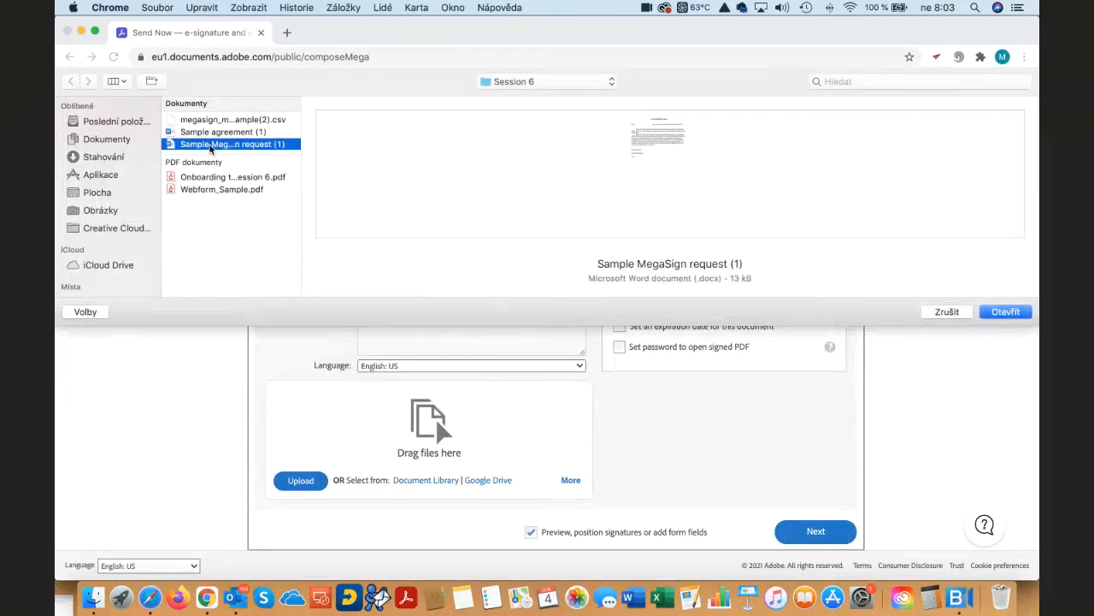
left_click(1006, 313)
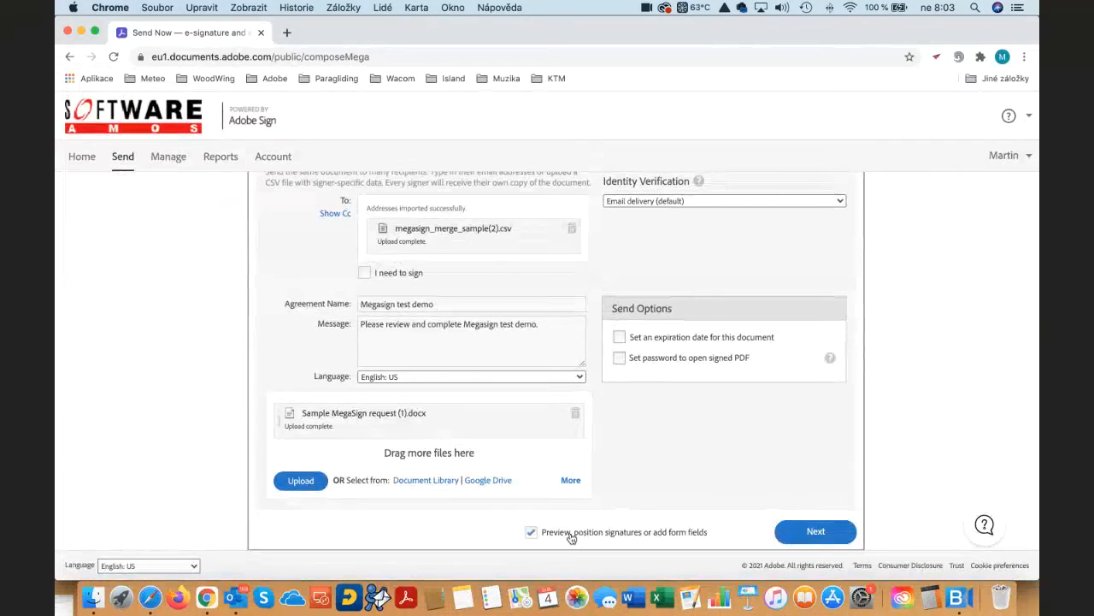
left_click(821, 532)
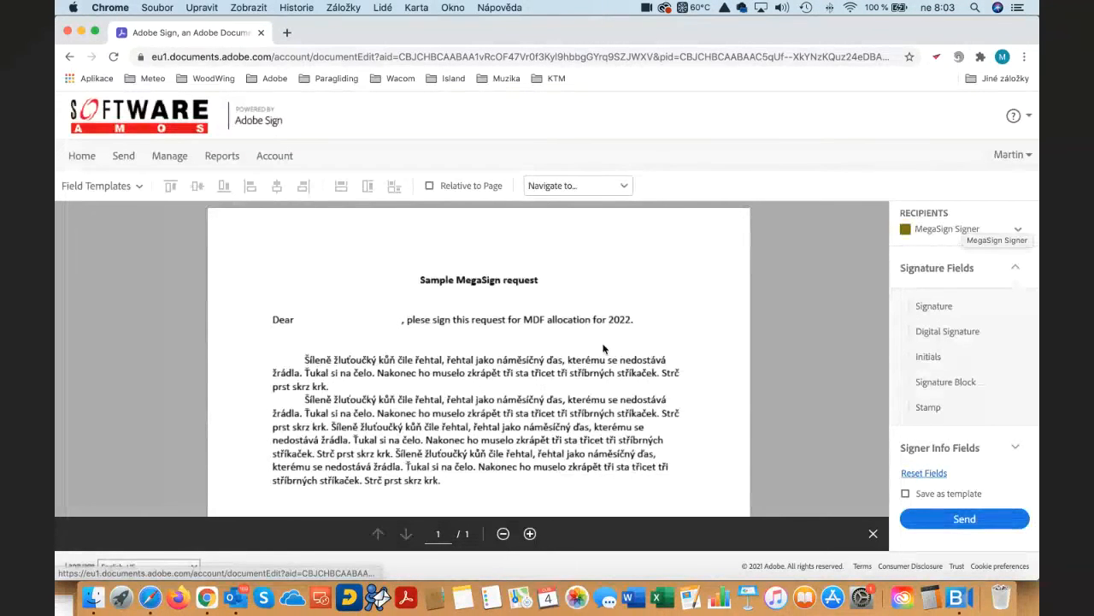
- Place a signer Name field after "Dear" and narrow it to fit the gap before the comma
scroll(602, 349, "down", 5)
scroll(603, 348, "up", 5)
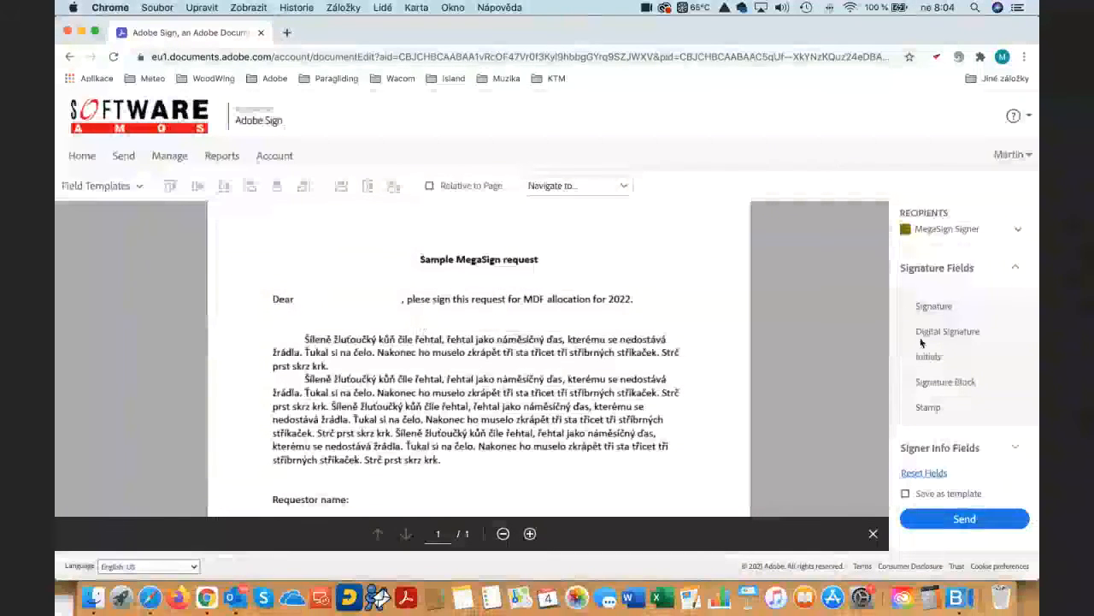
scroll(940, 359, "down", 2)
left_click(1015, 373)
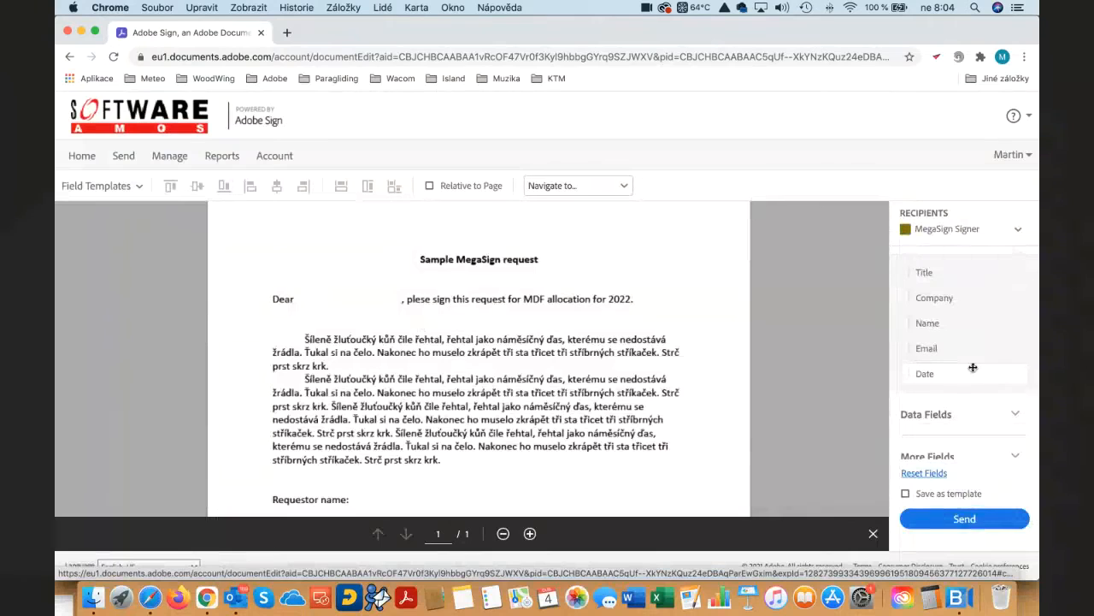
scroll(973, 367, "up", 2)
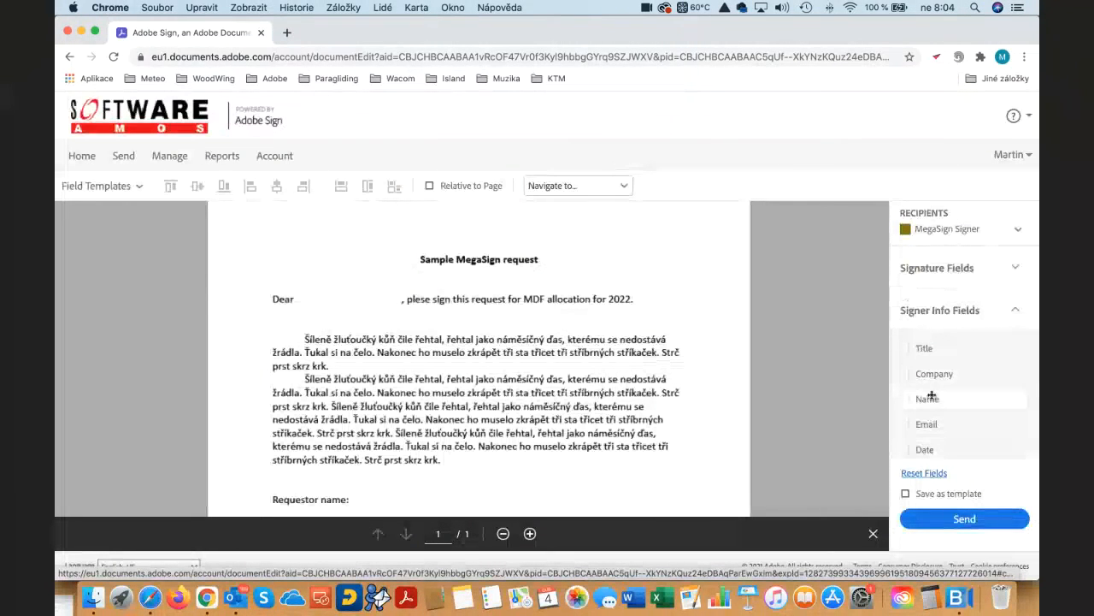
left_click_drag(930, 399, 299, 292)
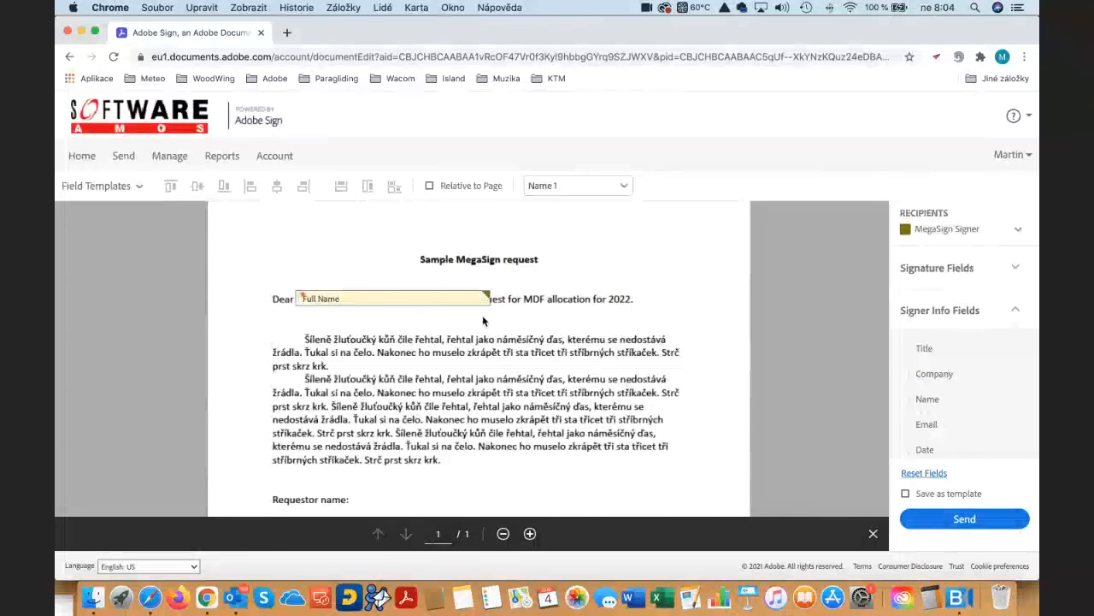
left_click_drag(490, 300, 387, 298)
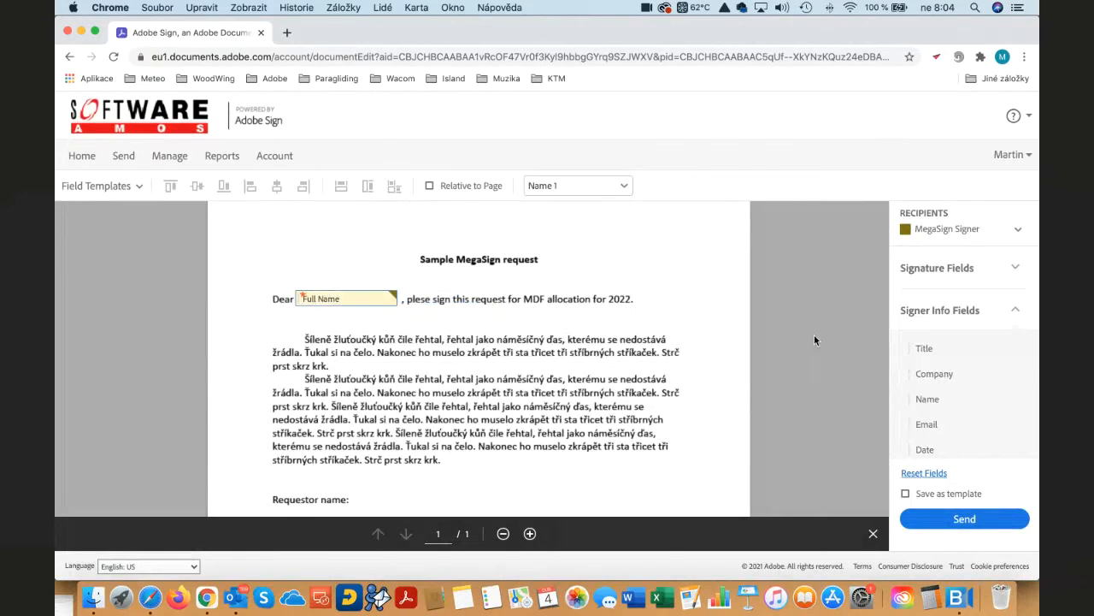
- Place a signer Name field beside "Requestor name" and a Date field beside "Date"
scroll(906, 376, "down", 3)
scroll(649, 384, "down", 3)
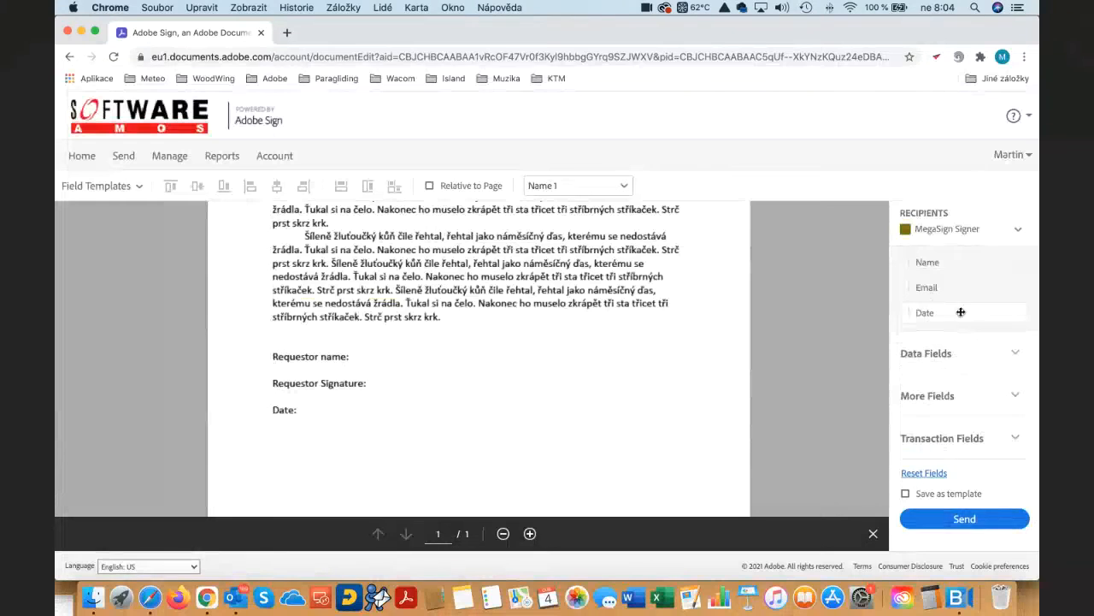
scroll(961, 312, "up", 2)
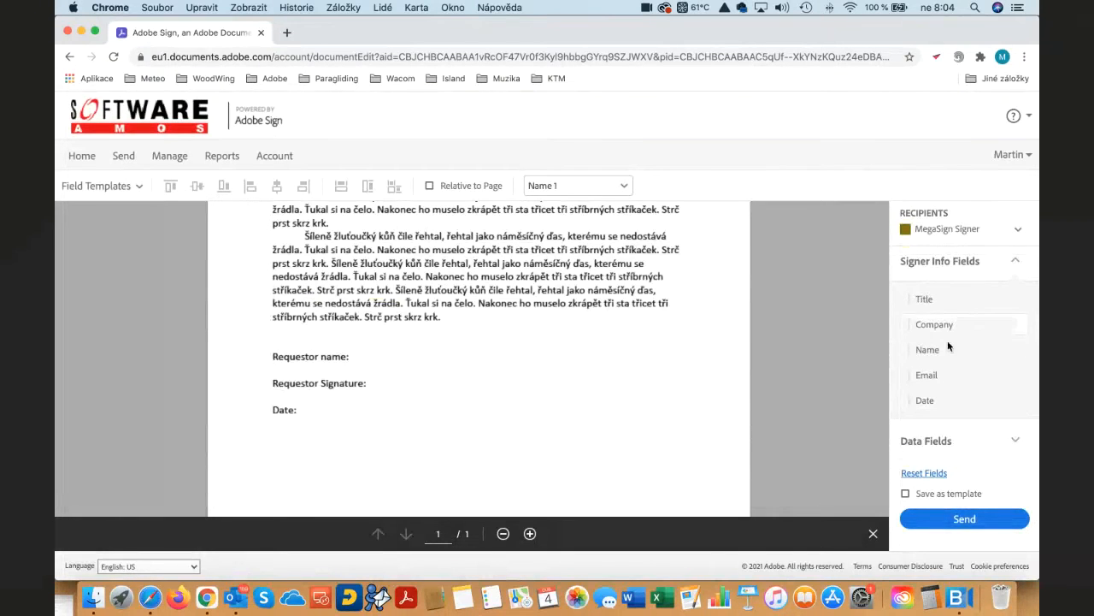
left_click_drag(932, 349, 363, 353)
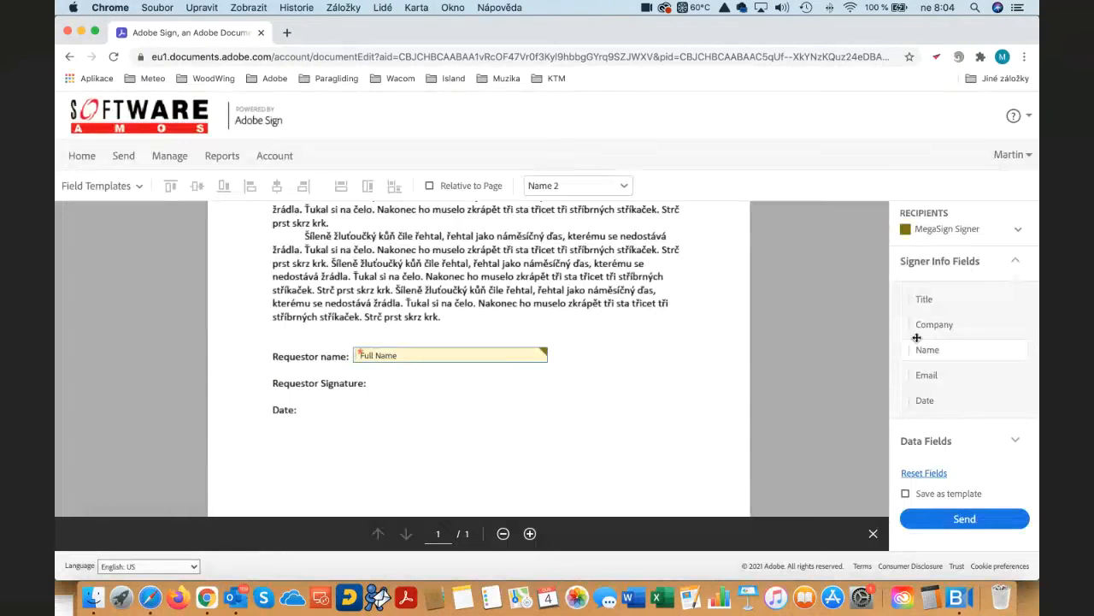
scroll(936, 296, "up", 2)
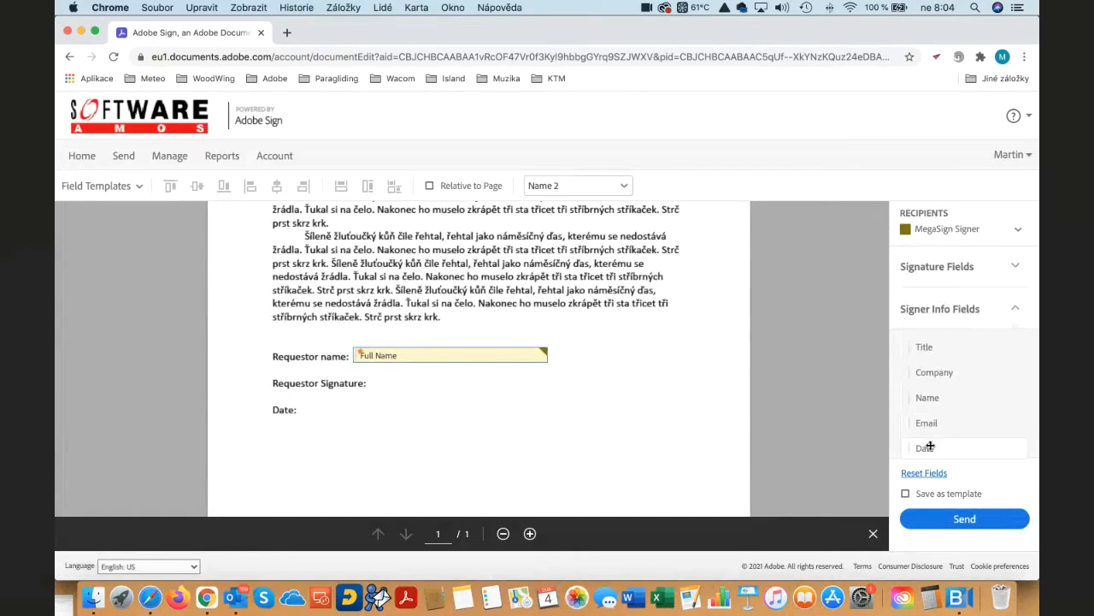
left_click_drag(924, 448, 305, 399)
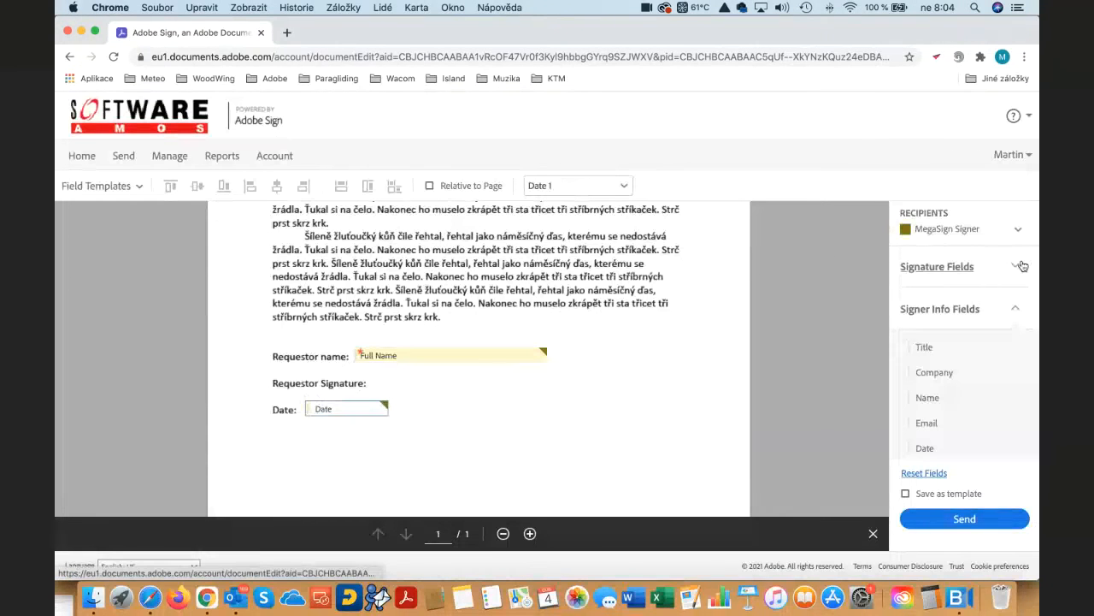
- Place a Signature field beside "Requestor Signature" and send the Mega Sign agreement
left_click(991, 270)
left_click_drag(940, 305, 375, 367)
scroll(685, 414, "down", 1)
scroll(685, 414, "down", 5)
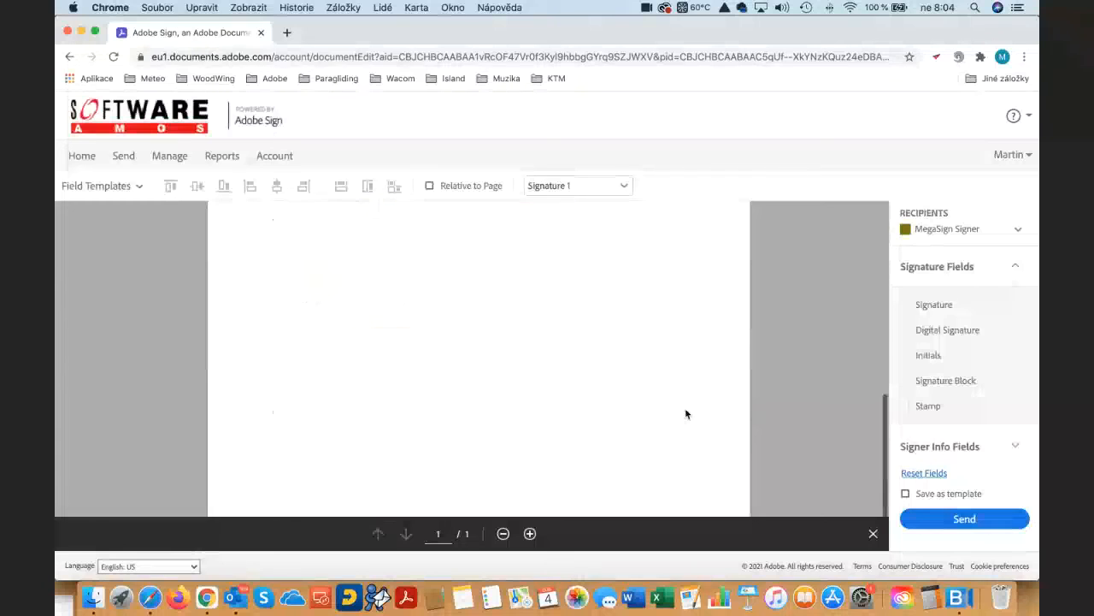
scroll(684, 414, "up", 4)
scroll(685, 414, "up", 5)
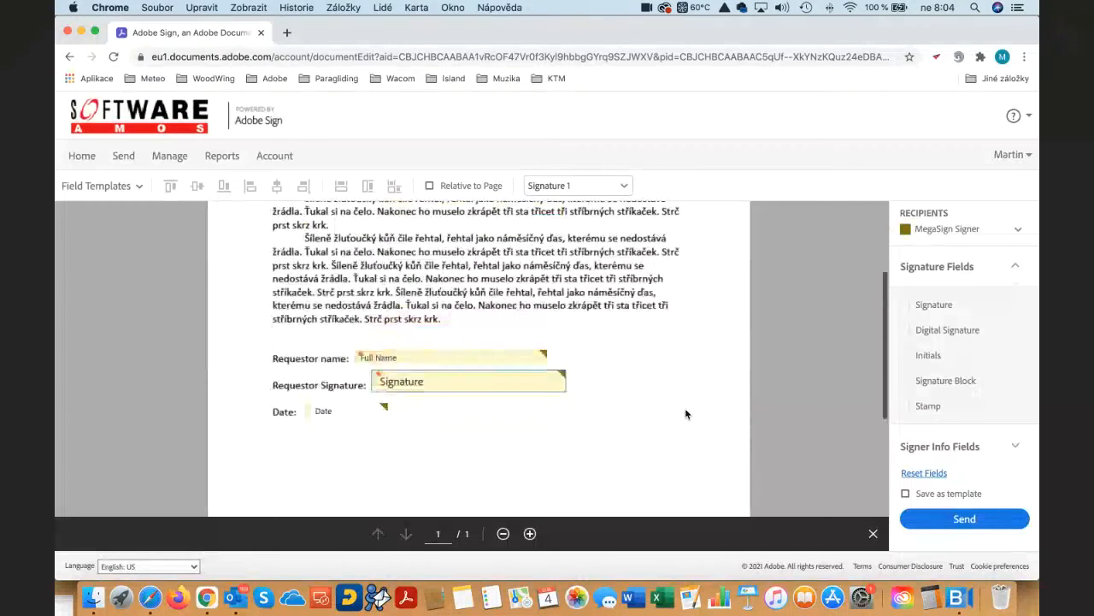
left_click(983, 522)
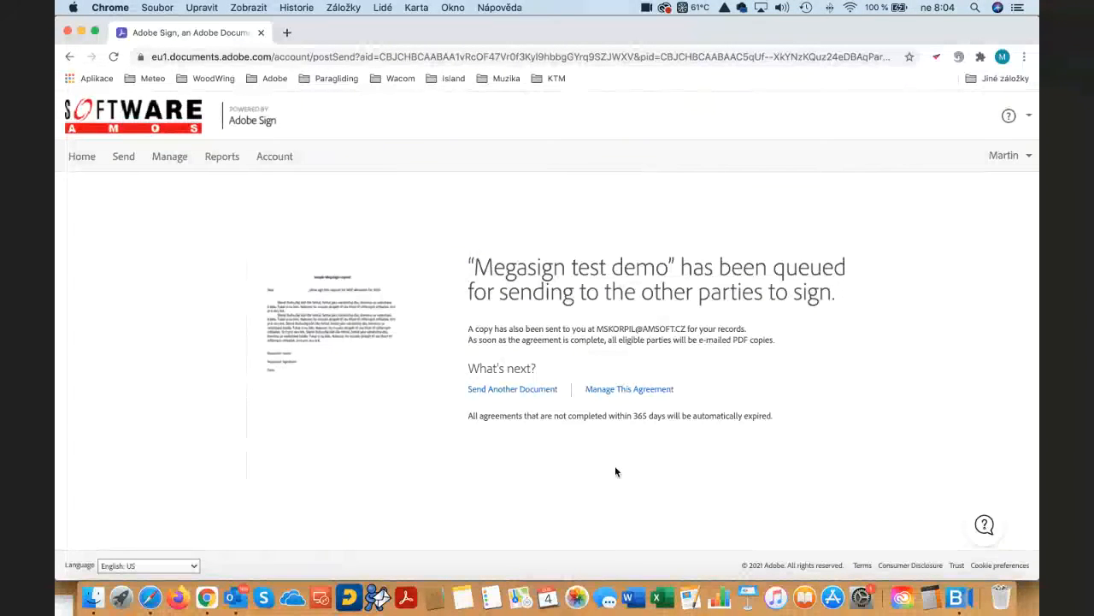
- Switch to Safari, refresh the Gmail inbox, and open the "Megasign test demo" agreement for signing from its signature request e-mail
key("super+Tab")
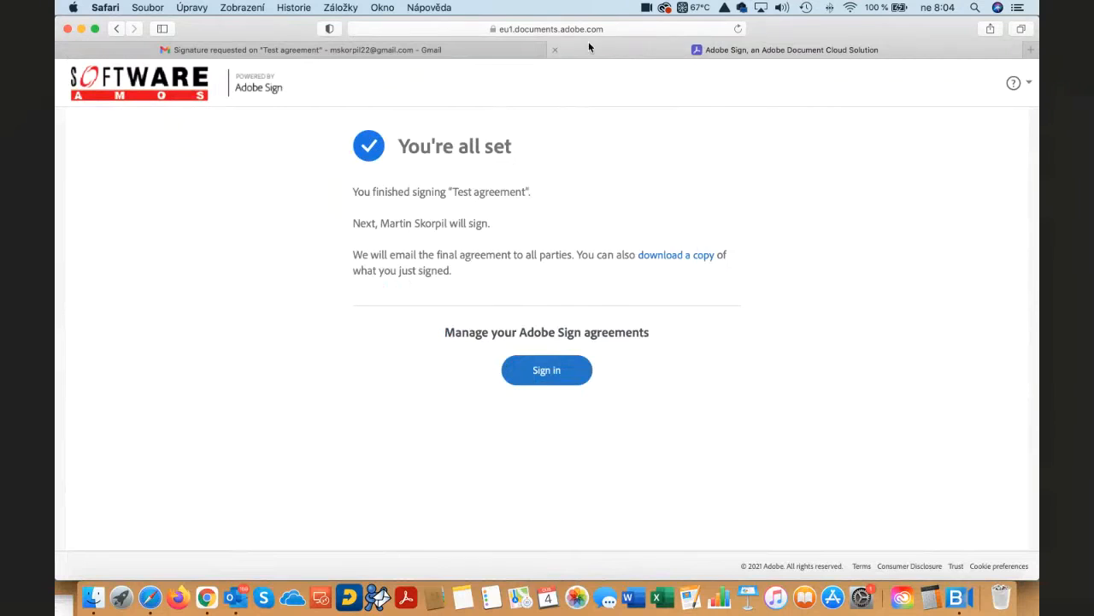
left_click(555, 50)
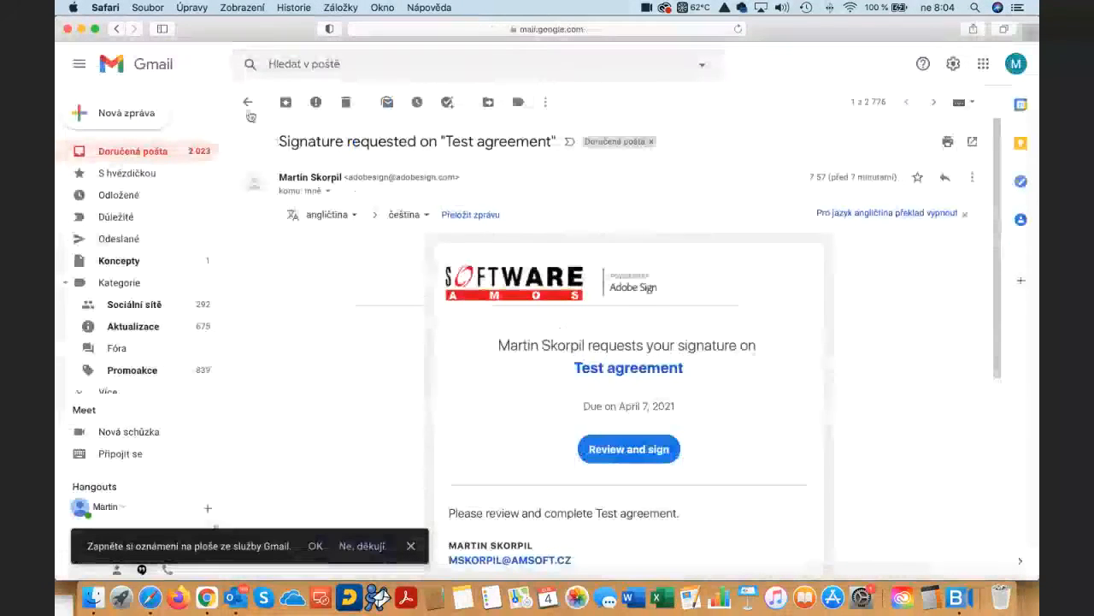
left_click(247, 103)
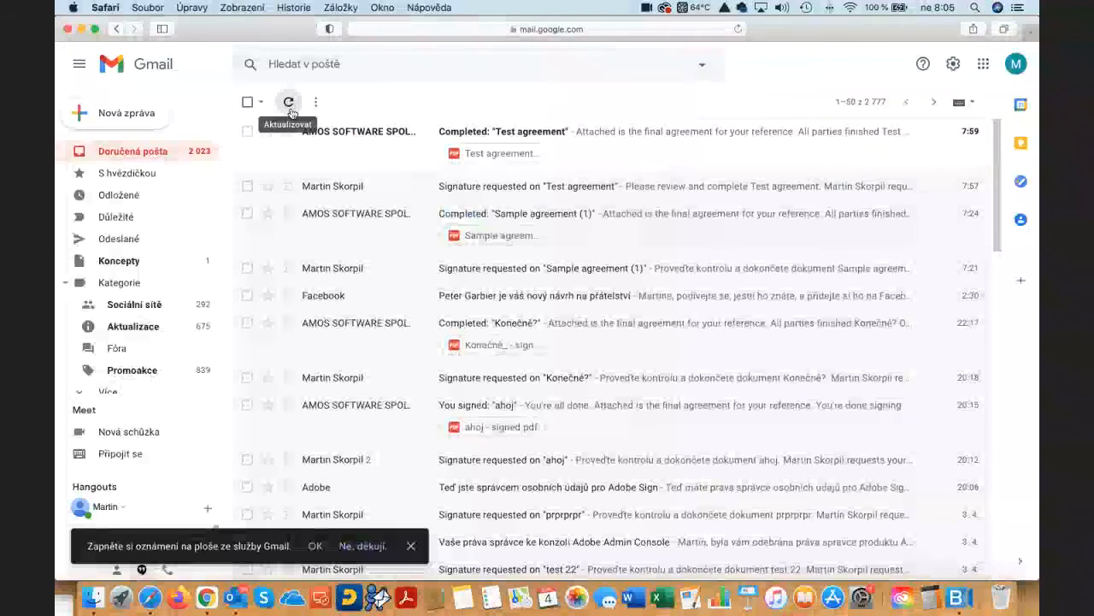
left_click(290, 108)
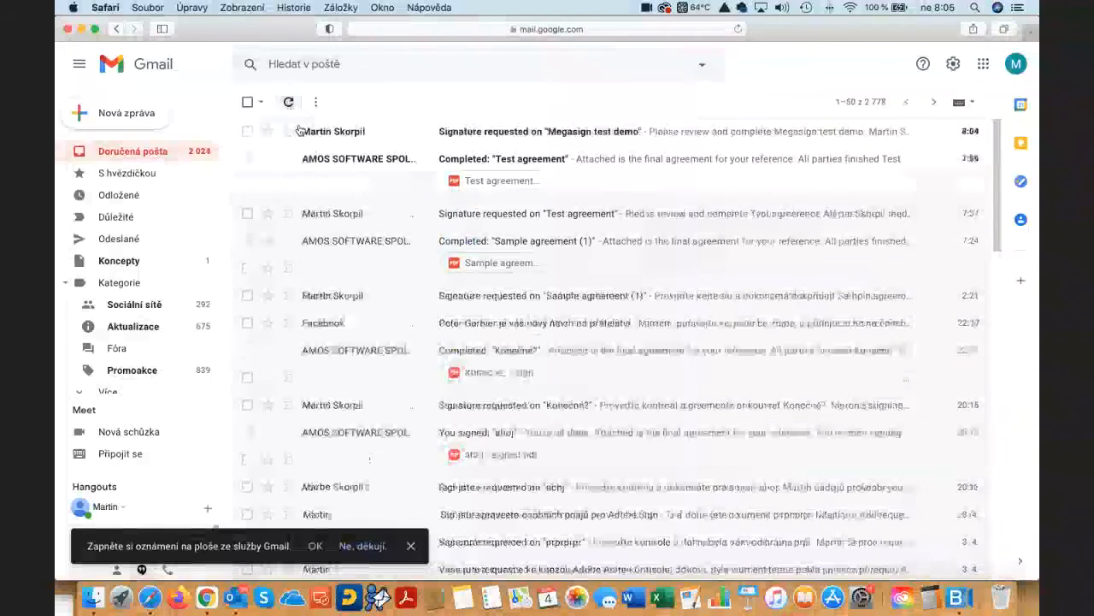
left_click(600, 134)
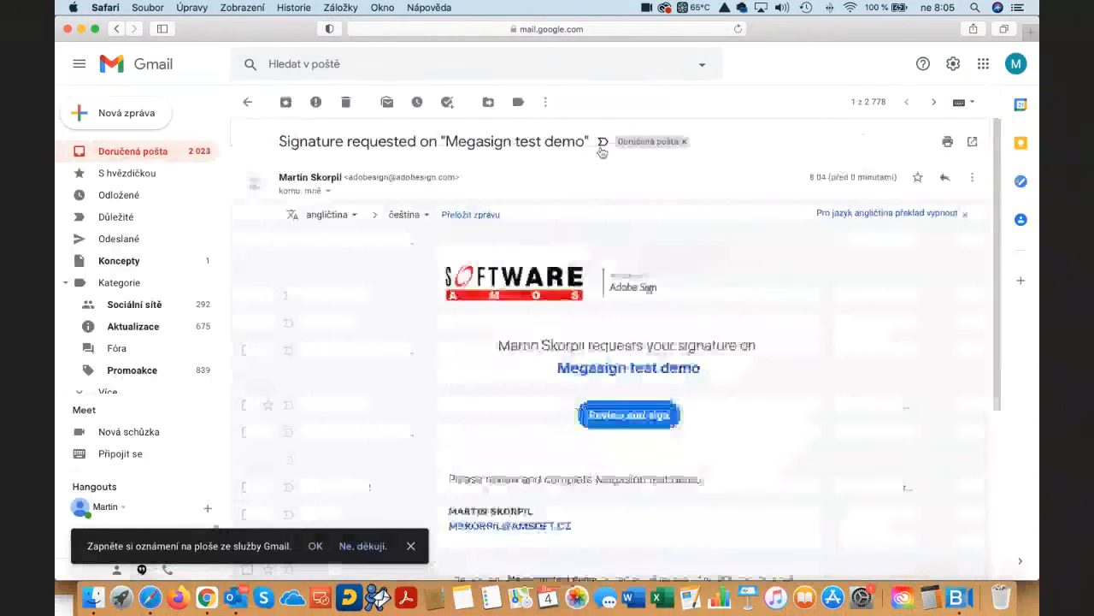
left_click(634, 416)
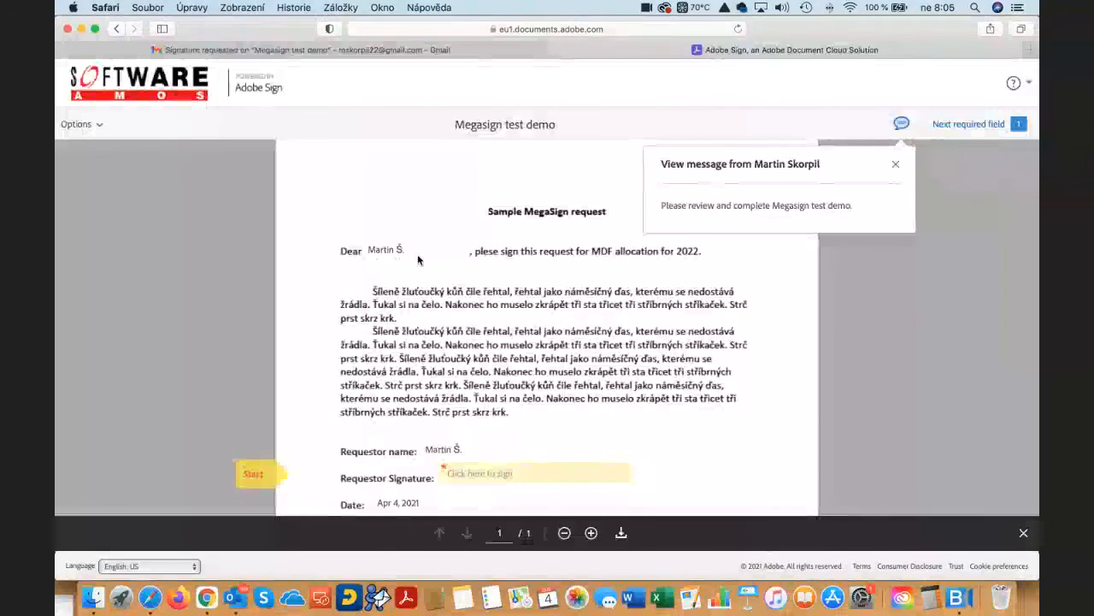
- Fill in the Requestor Signature field of the "Megasign test demo" agreement and submit the signed document
scroll(428, 267, "down", 2)
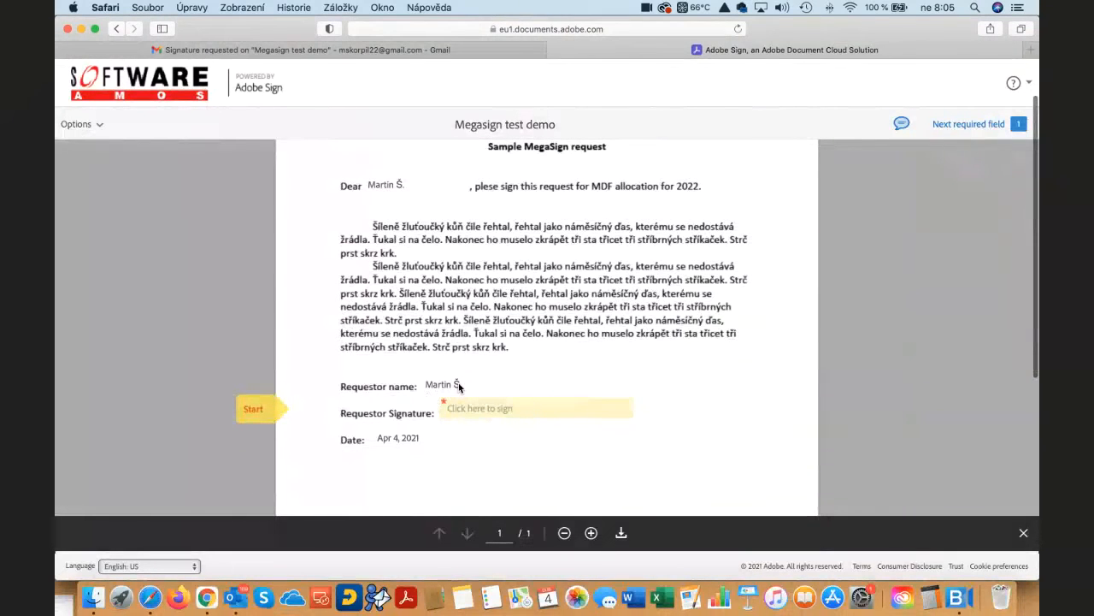
left_click(490, 412)
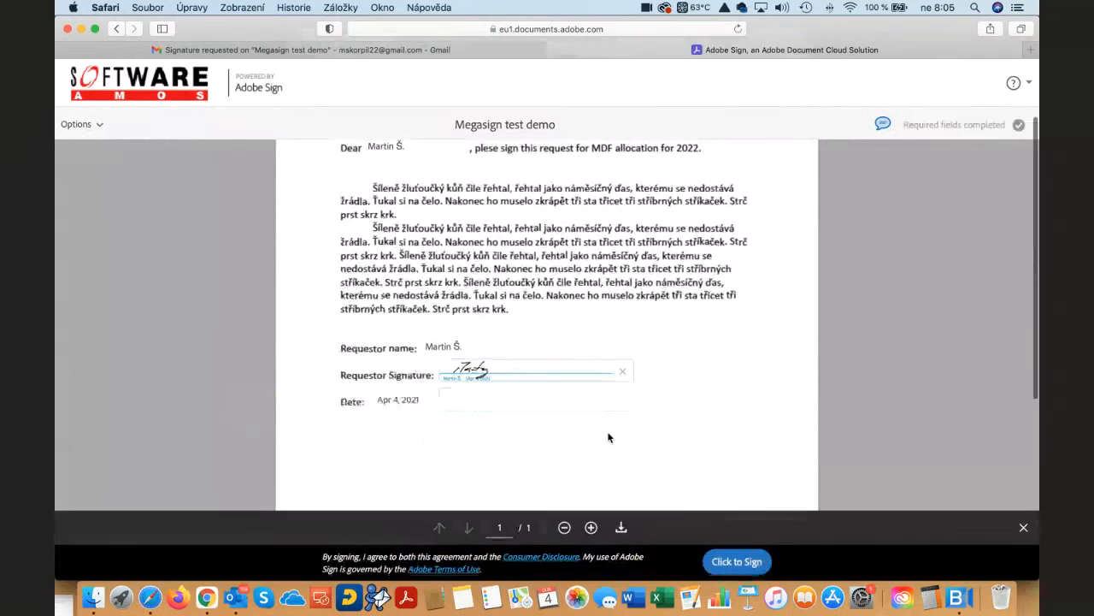
left_click(741, 561)
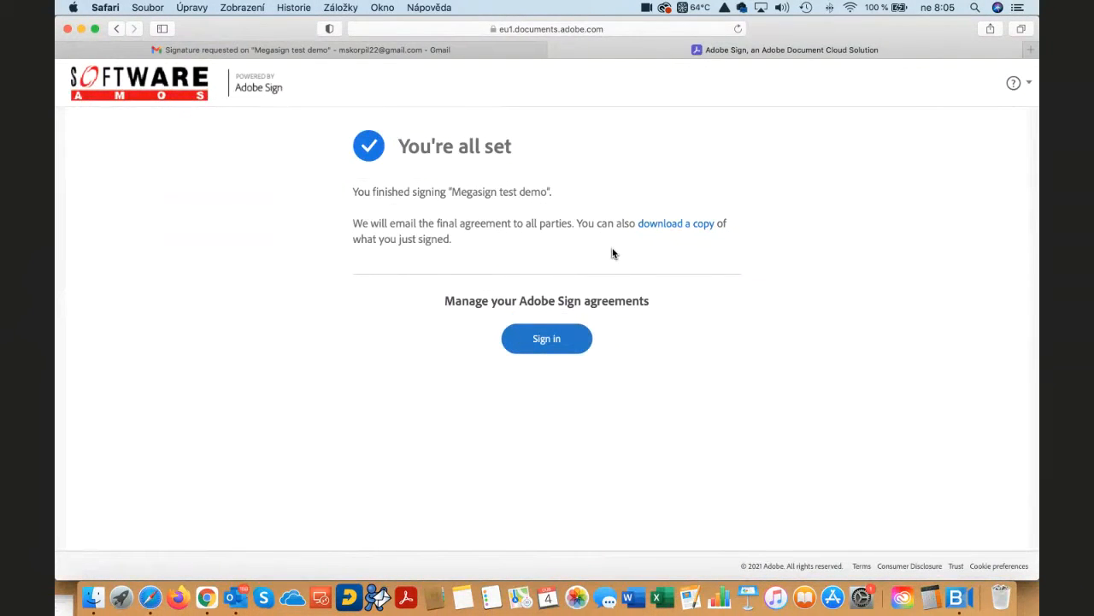
- Switch to Chrome and view the details and agreement counts of "Megasign test demo" among the managed Mega Sign agreements
key("super+Tab")
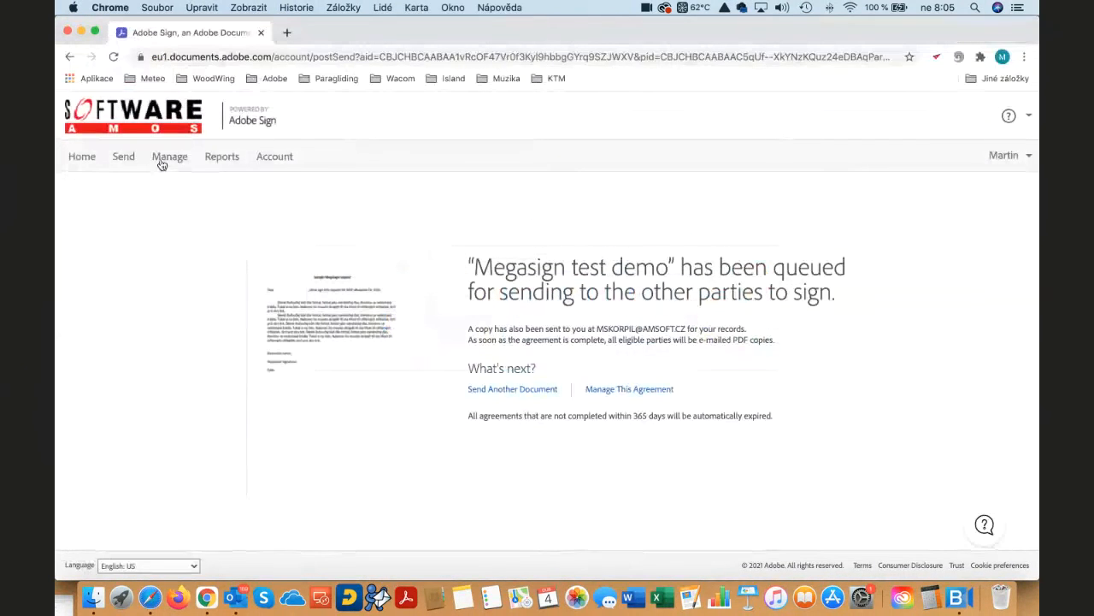
left_click(168, 159)
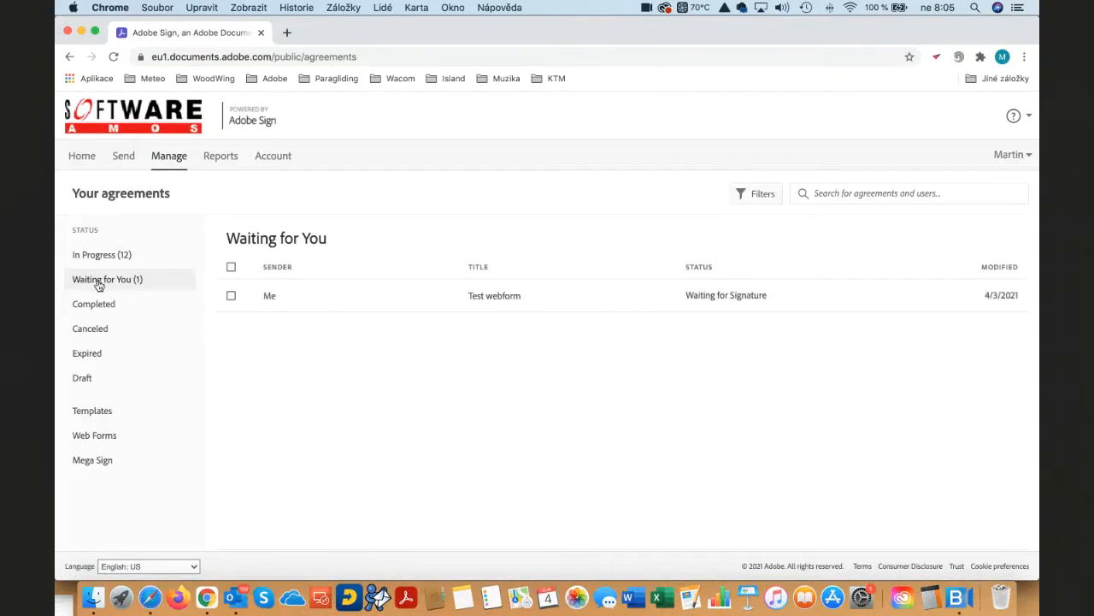
left_click(92, 464)
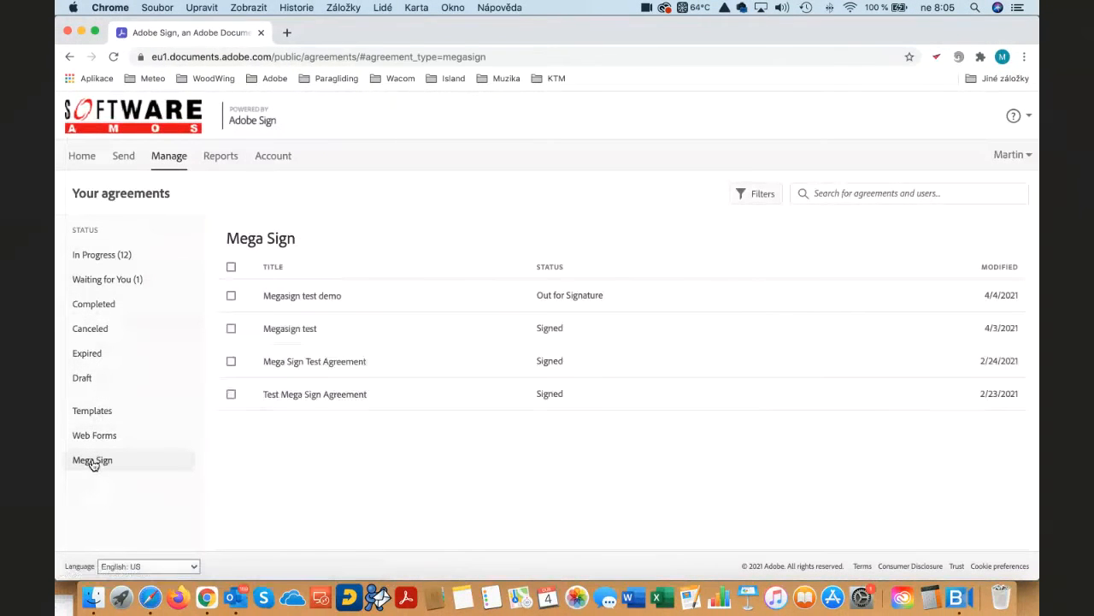
mouse_move(415, 299)
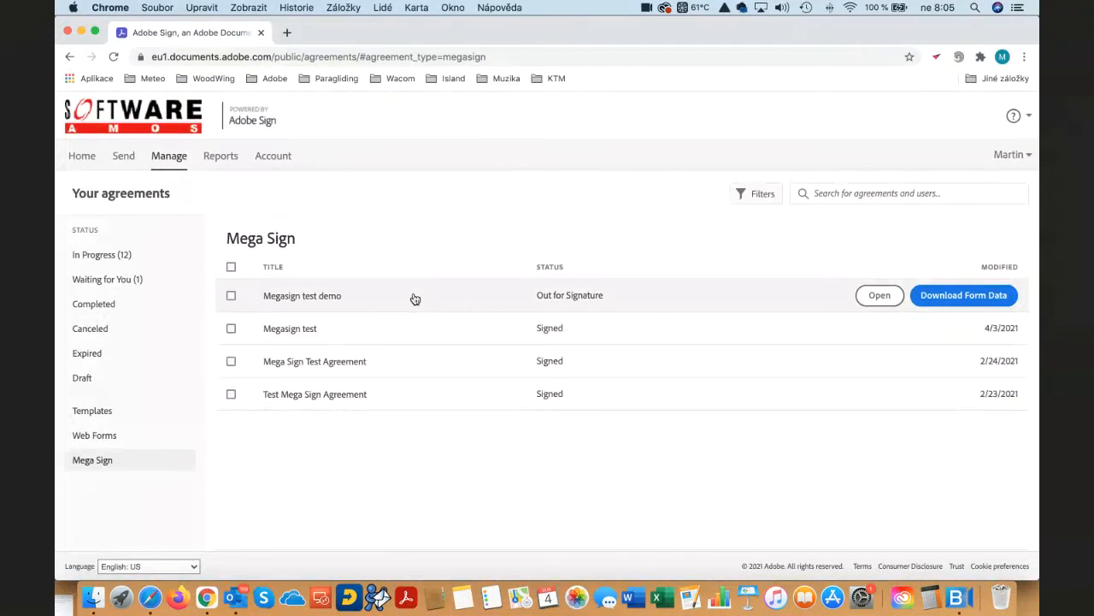
left_click(414, 298)
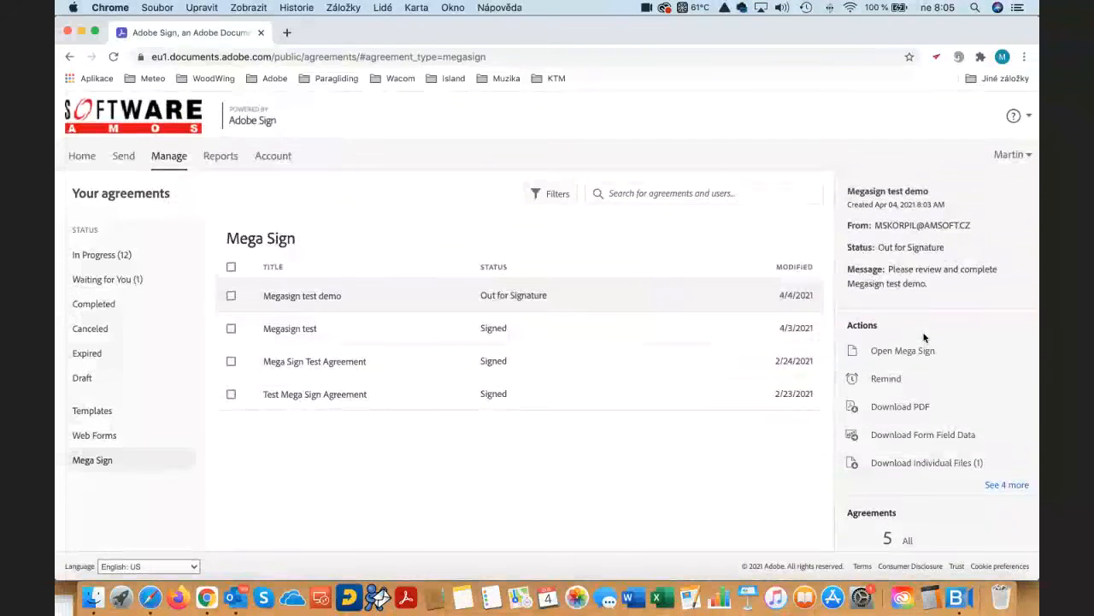
scroll(924, 336, "down", 3)
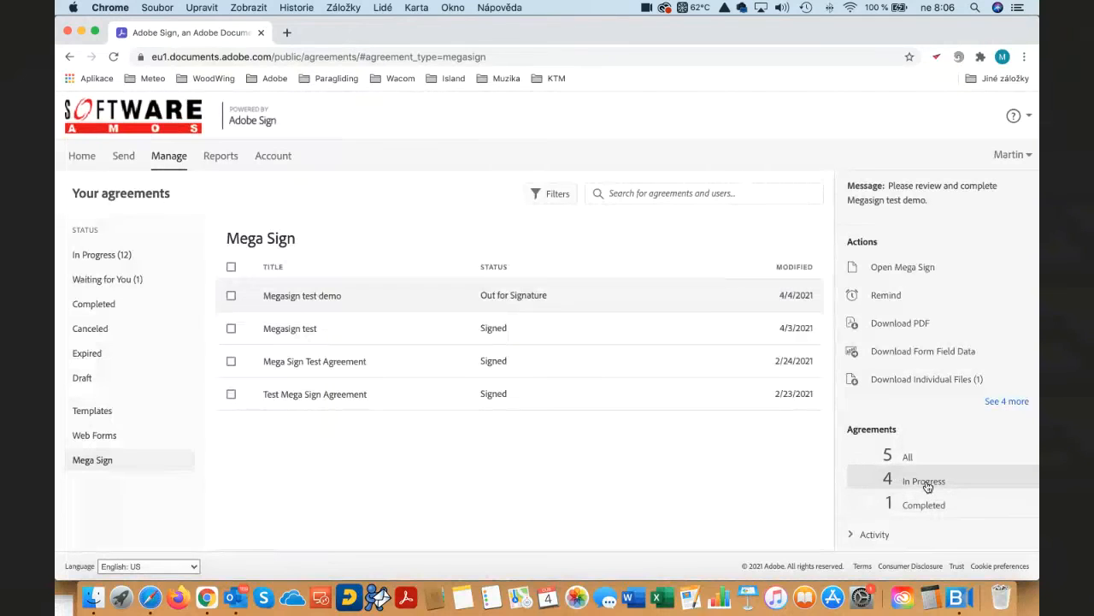
- Try the "Right now" and "Daily until completed" frequencies in a reminder for "Megasign test demo", and cancel the reminder
scroll(928, 486, "up", 3)
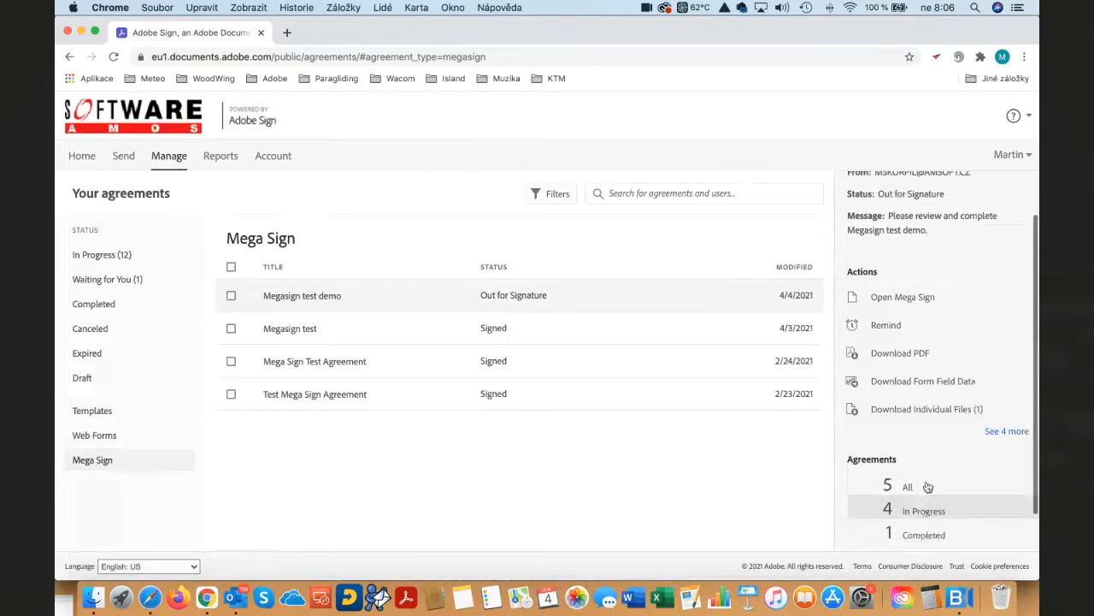
left_click(888, 340)
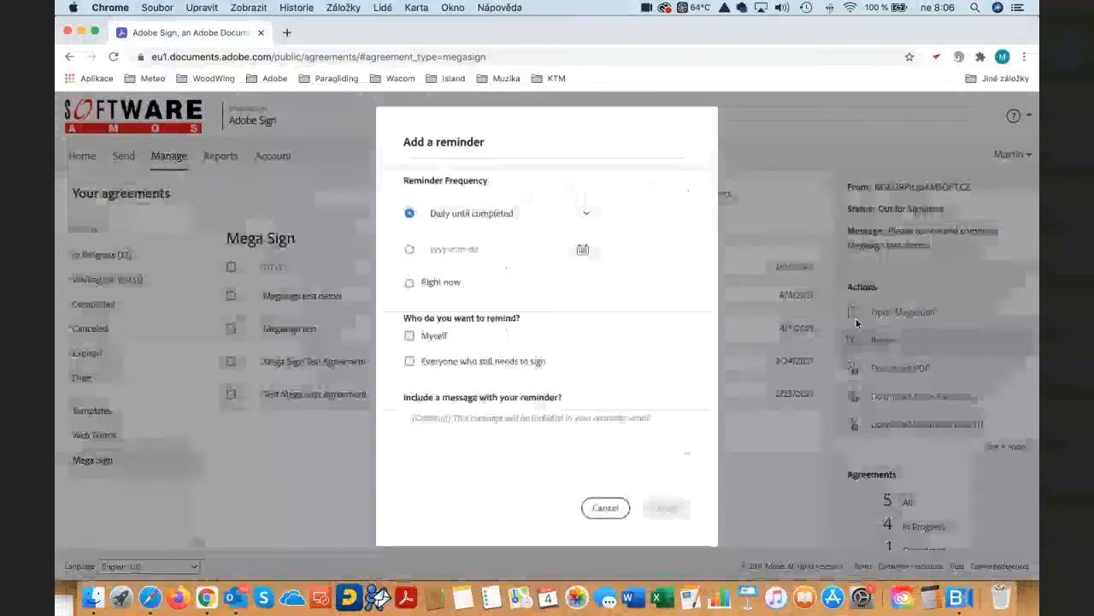
left_click(409, 285)
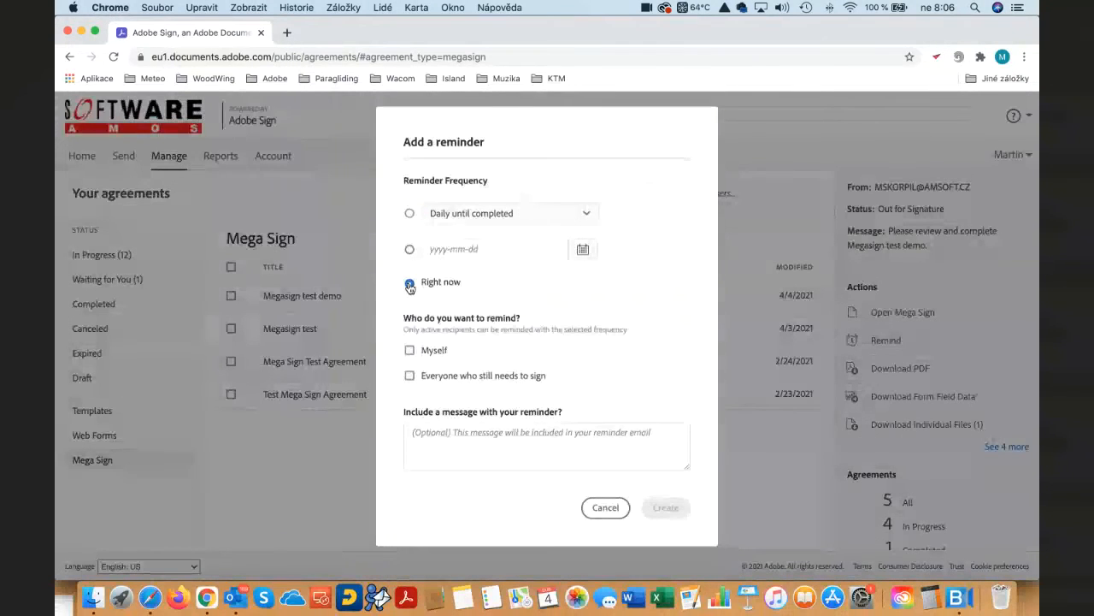
left_click(410, 213)
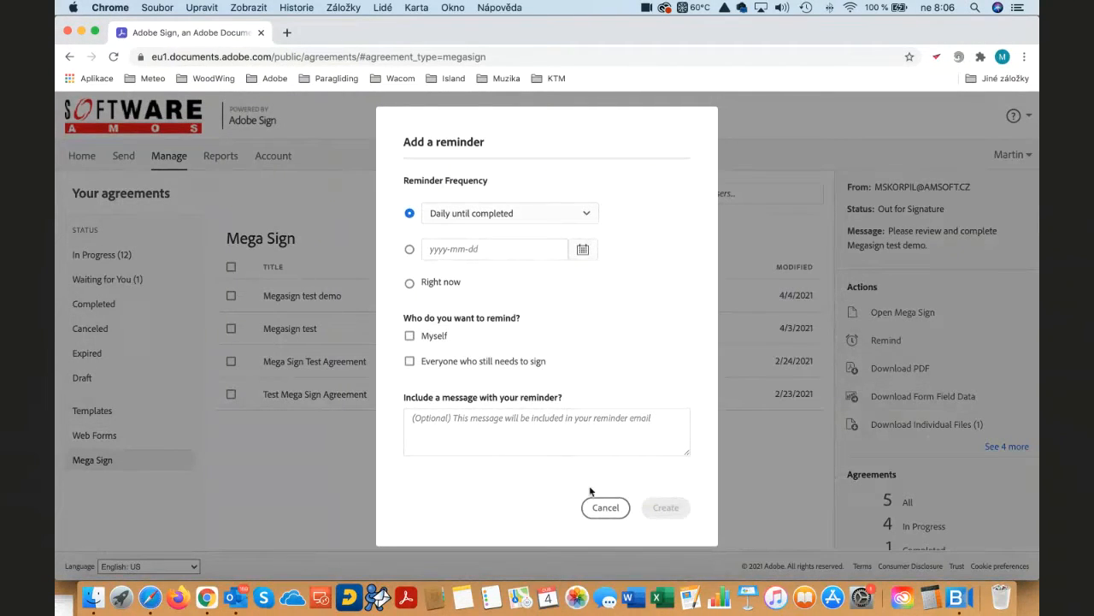
left_click(606, 508)
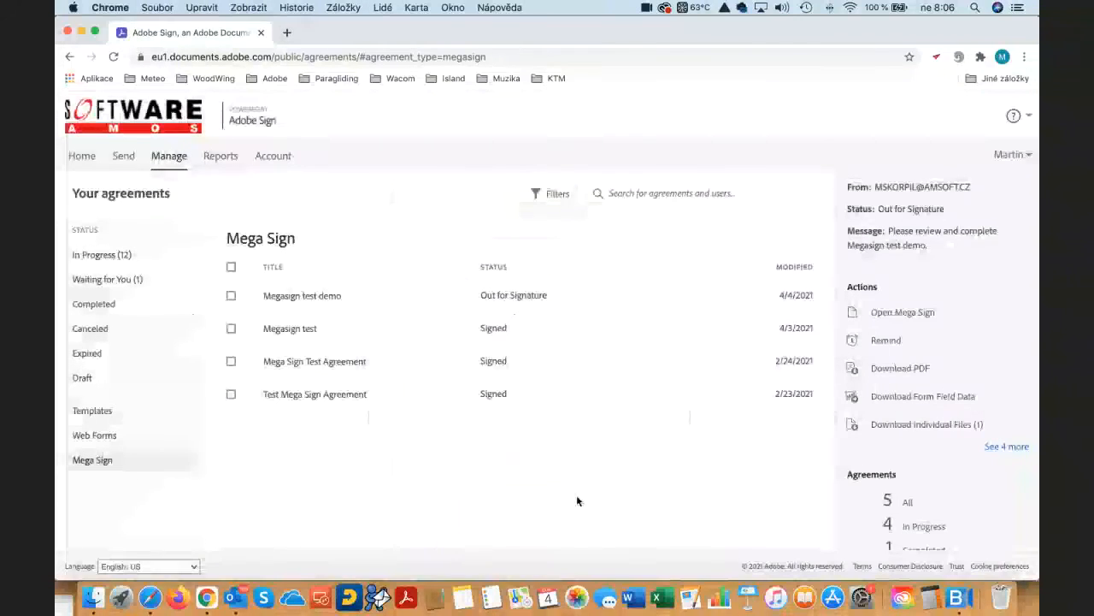
- View the activity history of "Megasign test demo" and return to its details
scroll(981, 410, "down", 2)
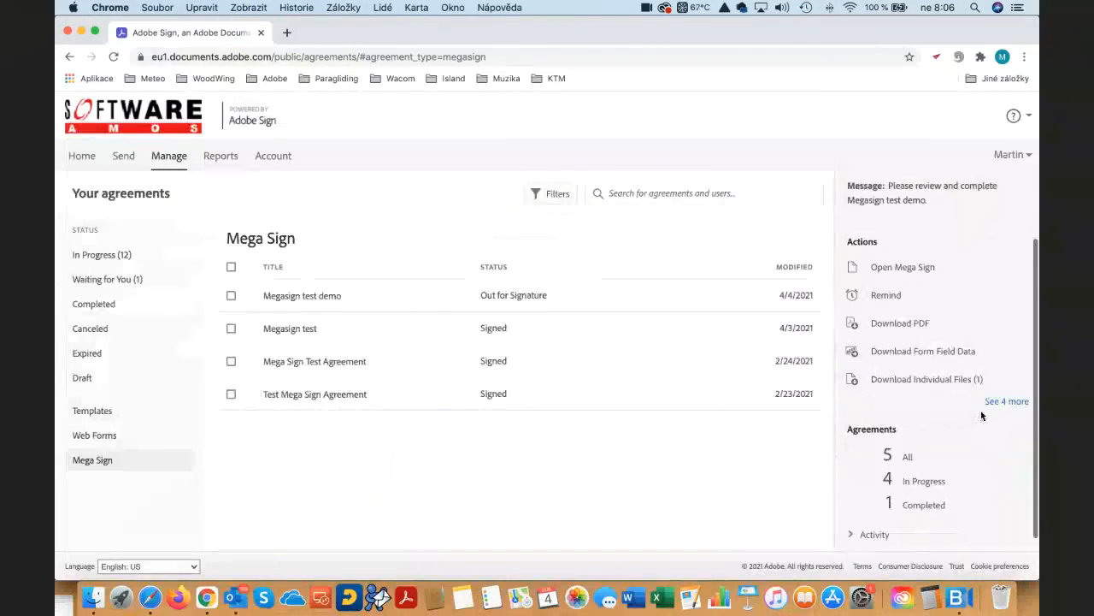
left_click(850, 538)
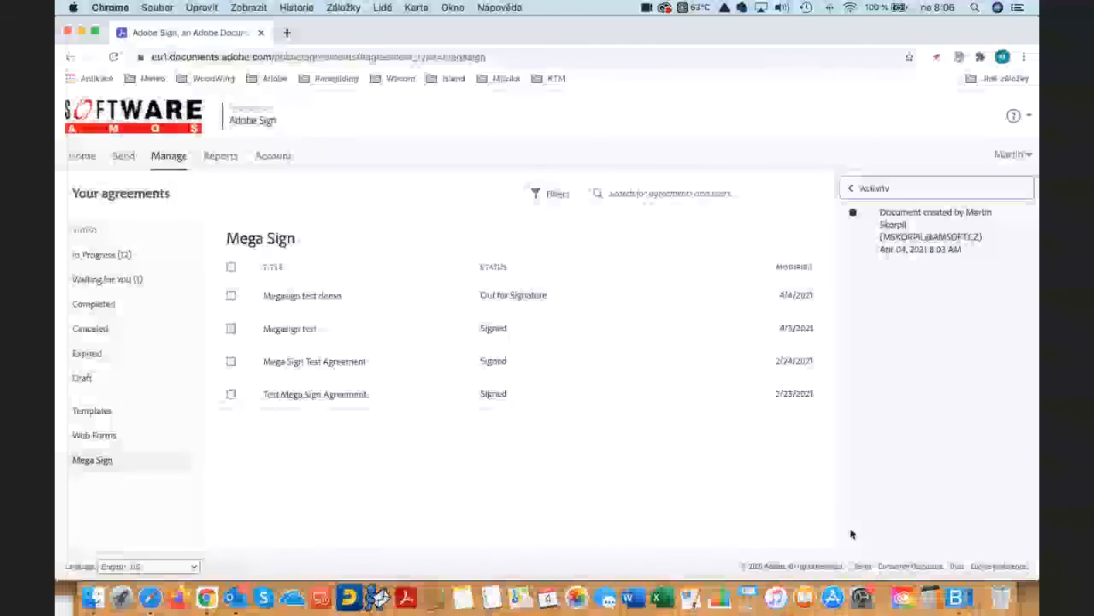
left_click(852, 190)
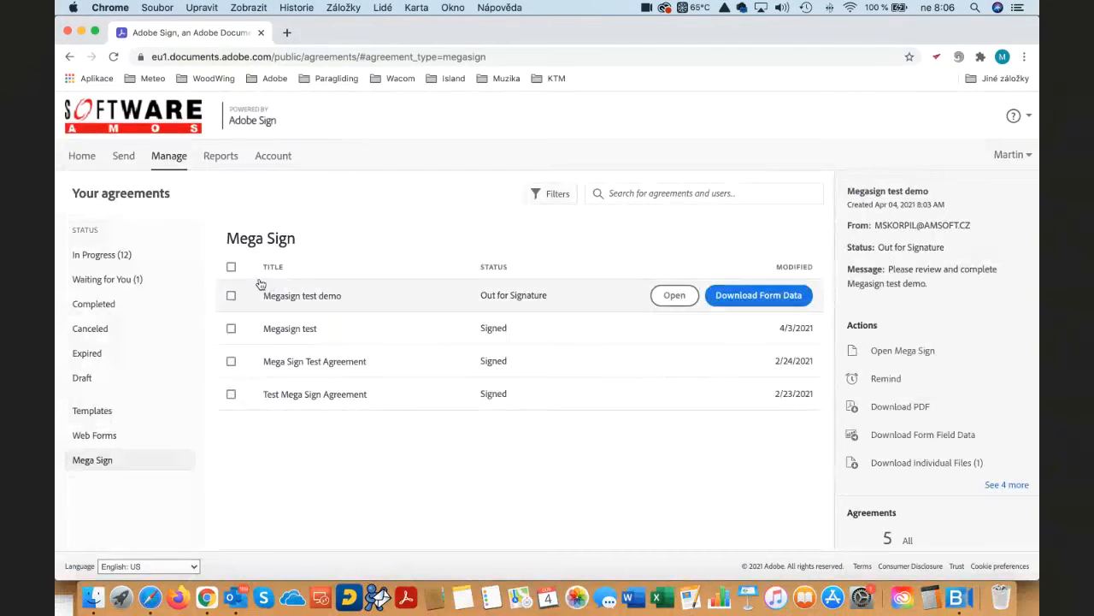
- Start publishing a web form from the home page and name it "Test webform demo"
left_click(83, 157)
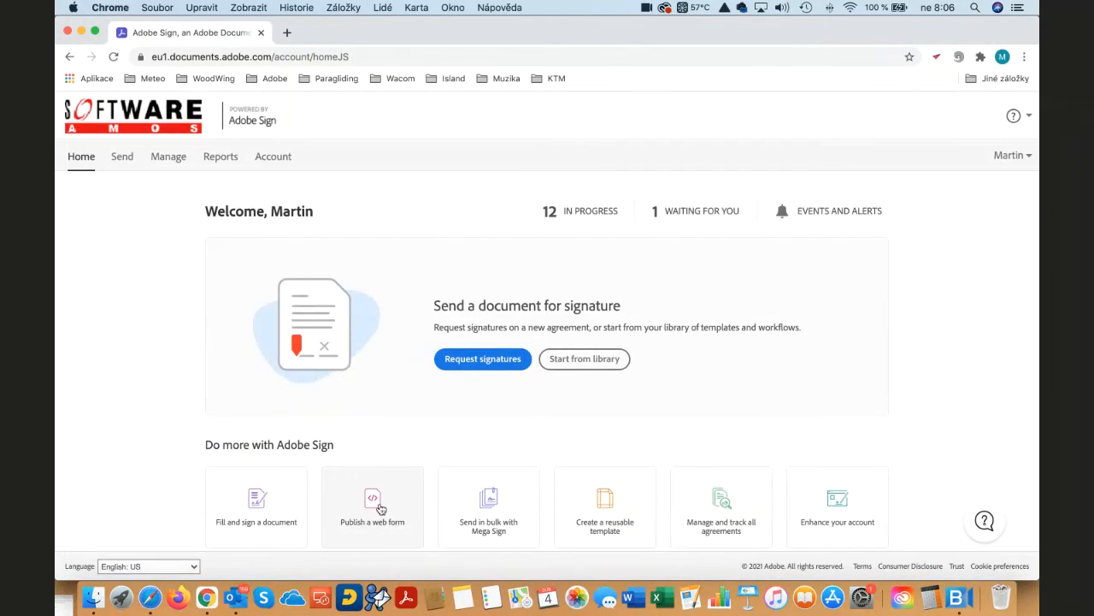
left_click(382, 510)
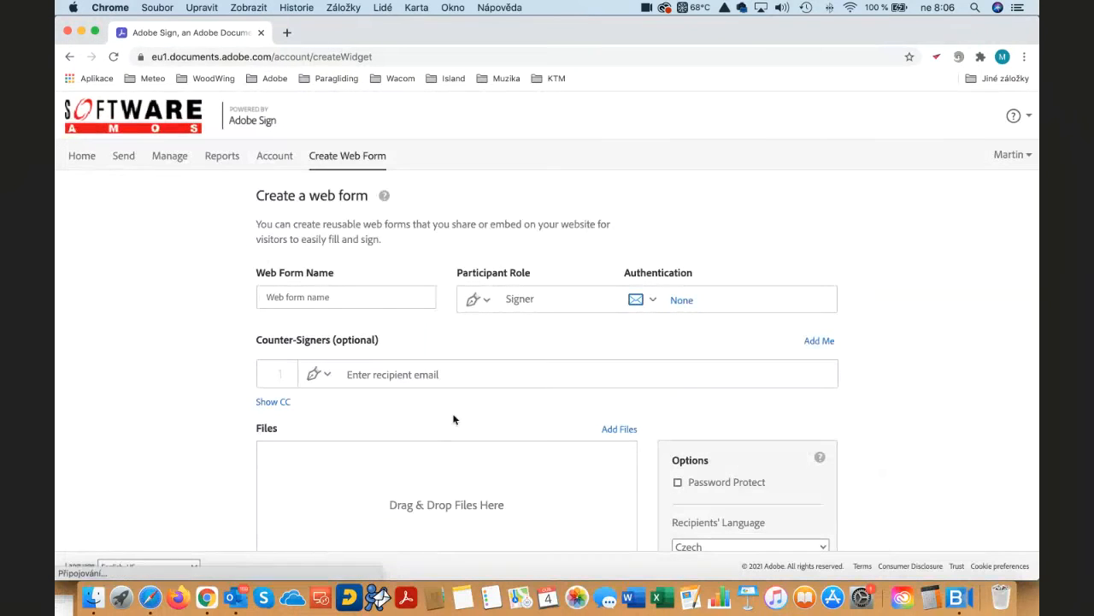
scroll(439, 347, "down", 1)
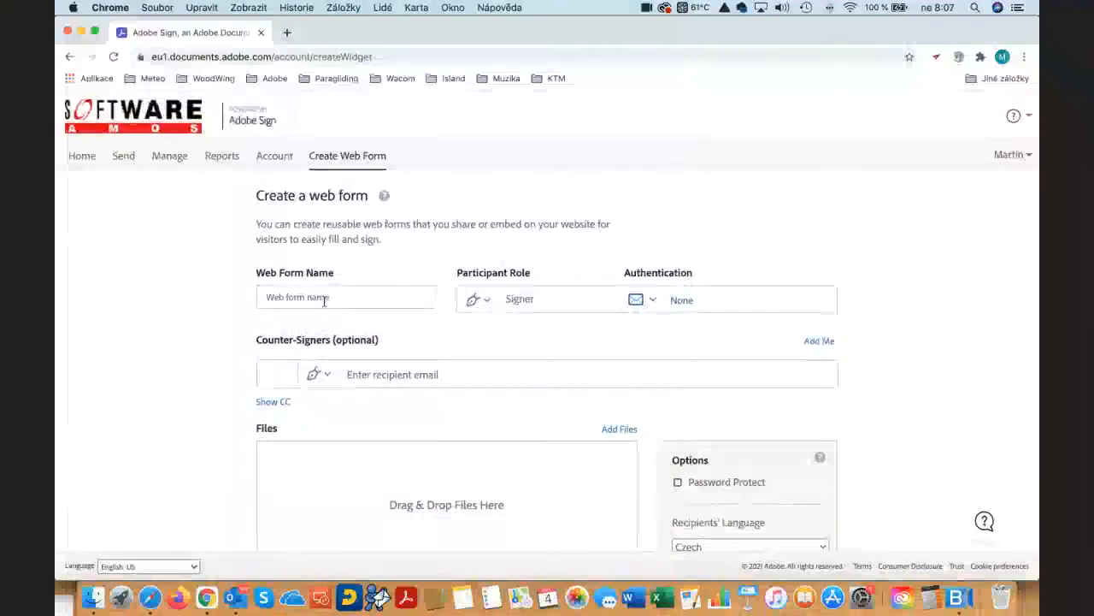
left_click(323, 299)
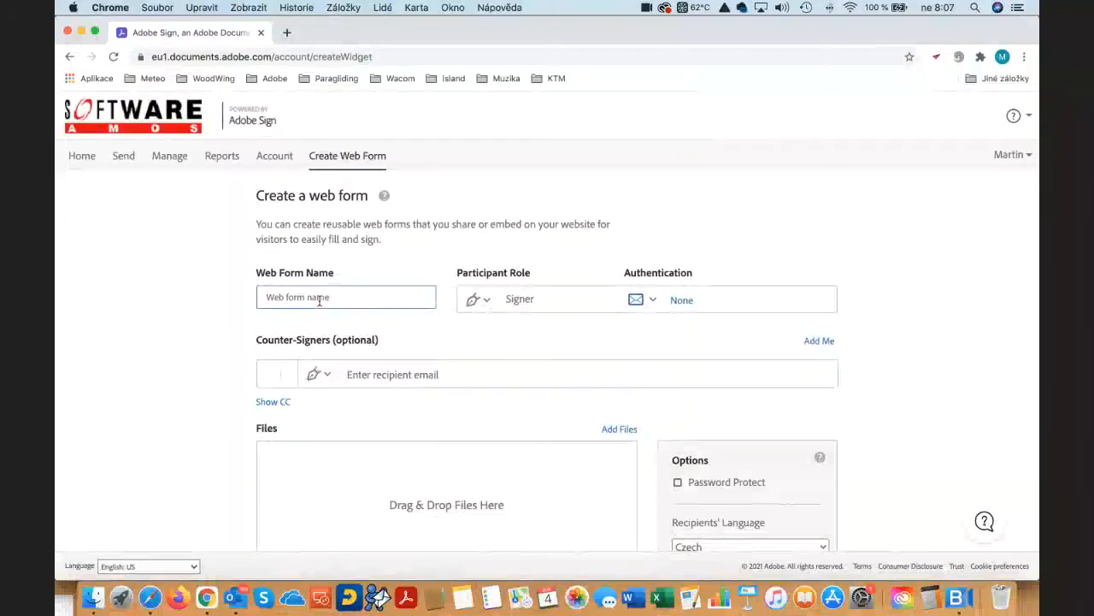
type("Test we")
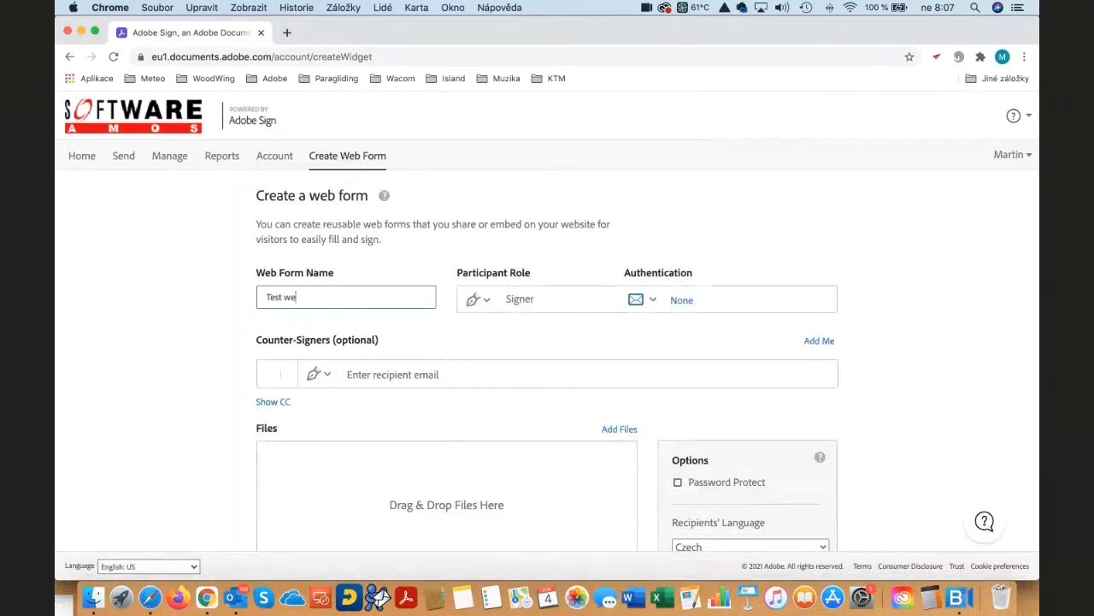
type("bform demo")
- Try the Approver participant role, set it back to Signer, and look at the authentication options without changing them
left_click(485, 301)
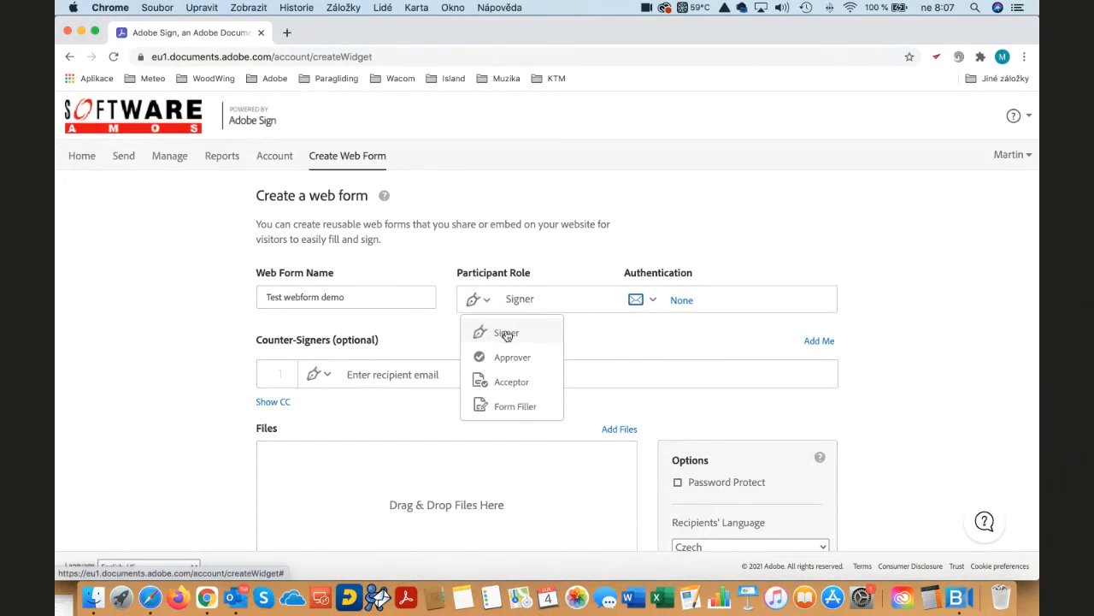
left_click(507, 334)
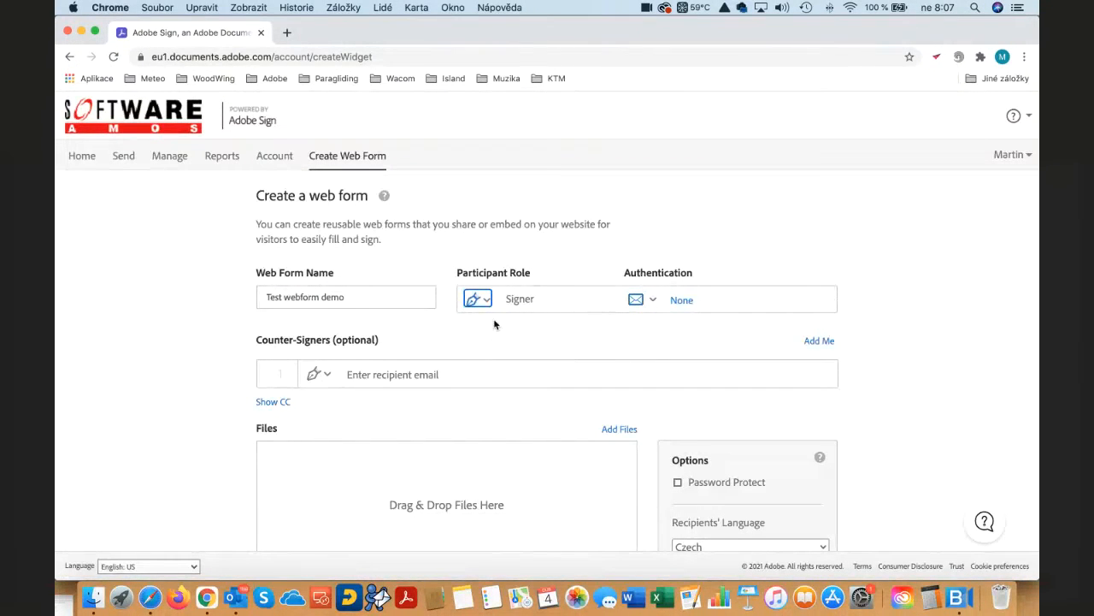
left_click(485, 301)
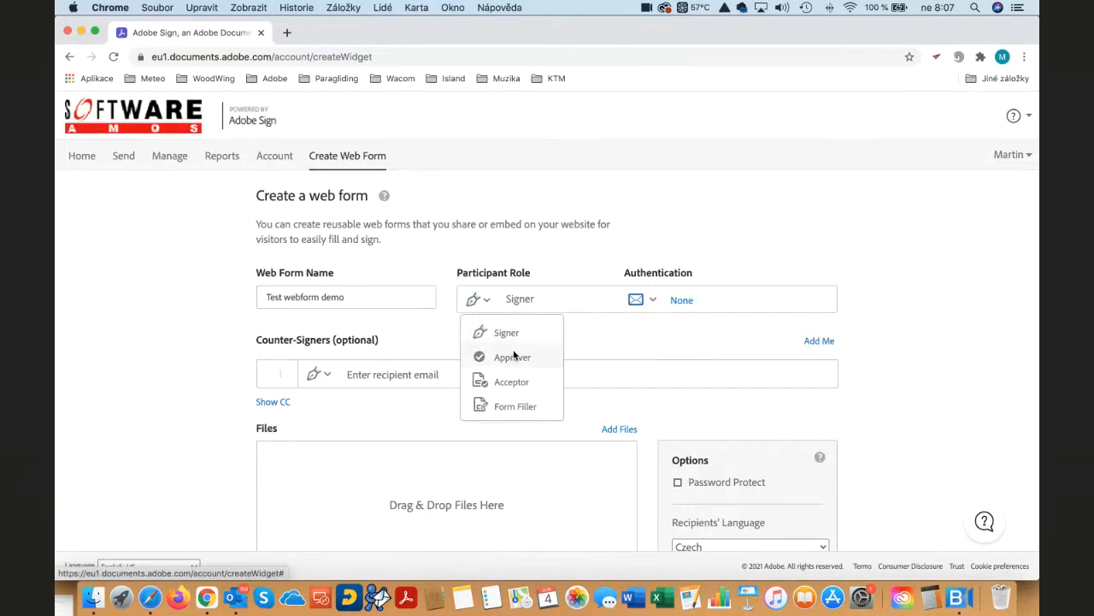
left_click(512, 356)
left_click(484, 301)
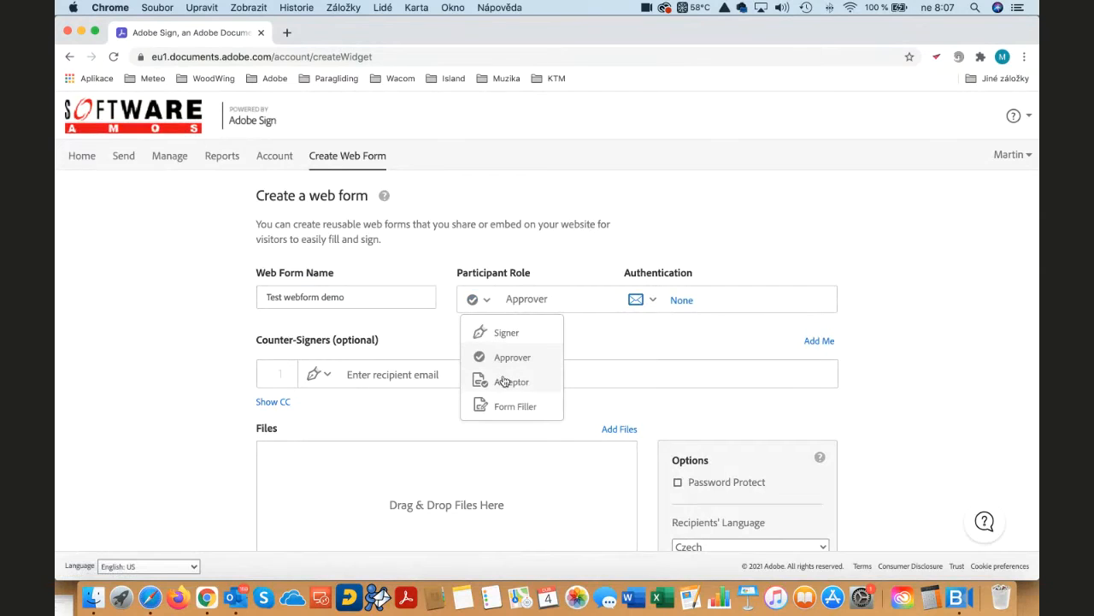
left_click(490, 303)
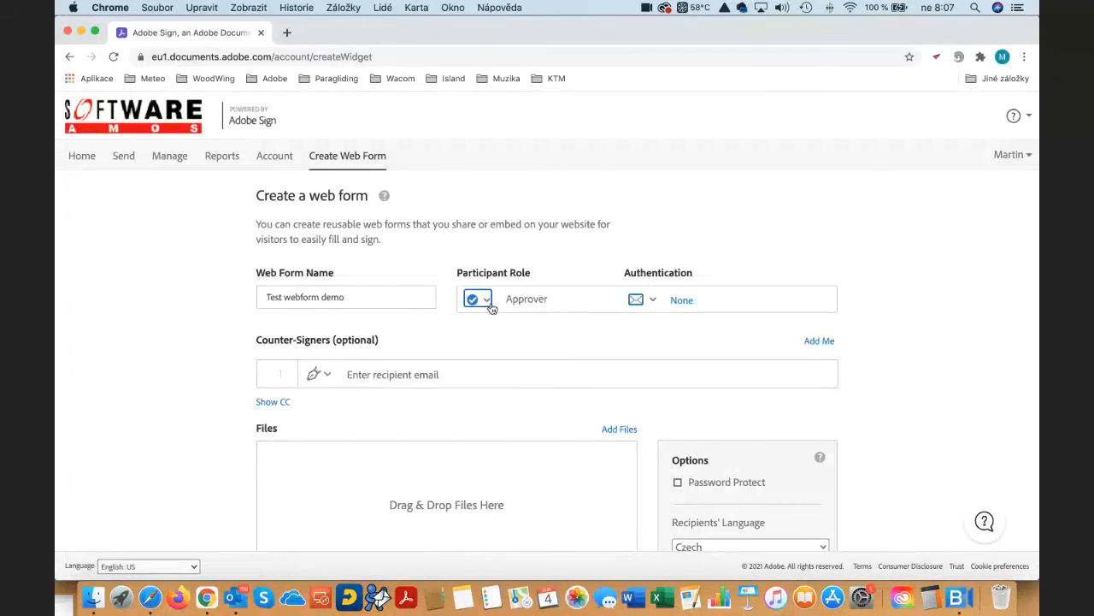
left_click(490, 304)
left_click(493, 329)
left_click(655, 300)
left_click(657, 302)
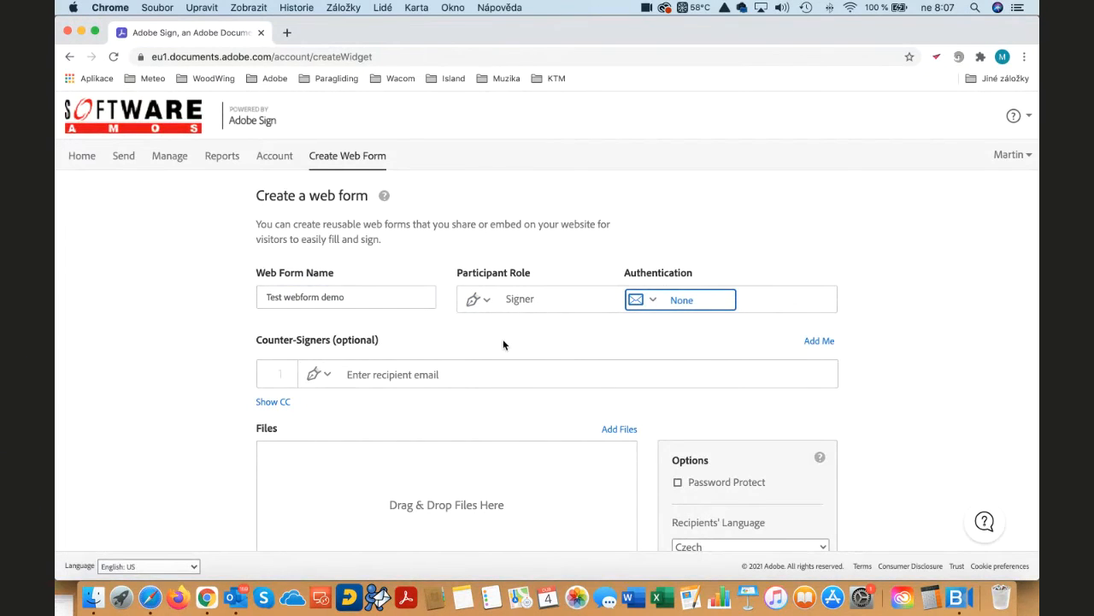
- Attach Webform_Sample.pdf from the computer's Session 6 folder to the web form
scroll(512, 346, "down", 2)
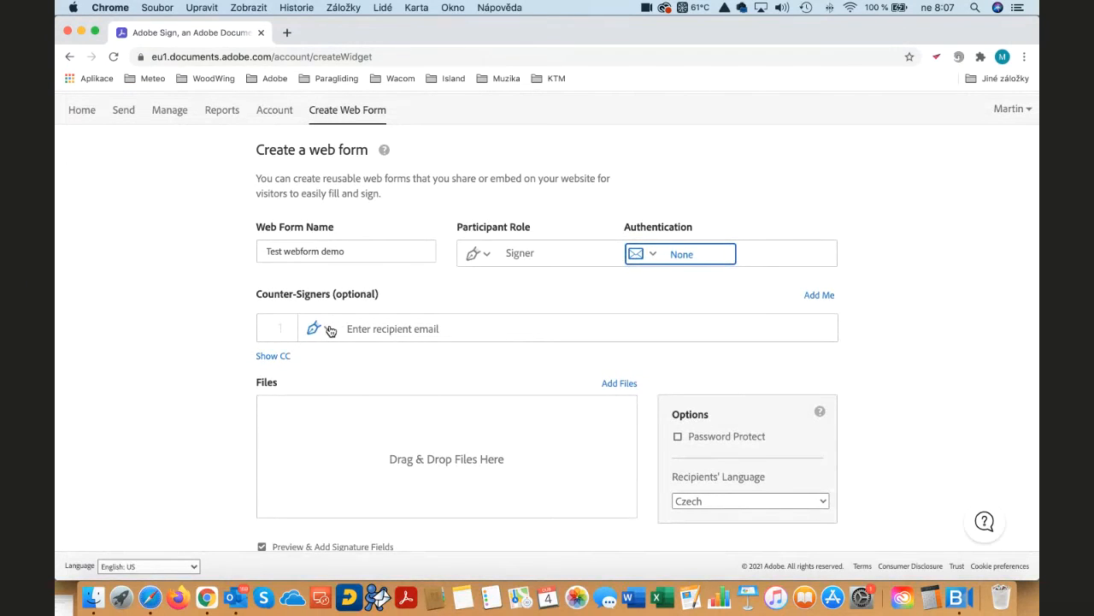
left_click(618, 384)
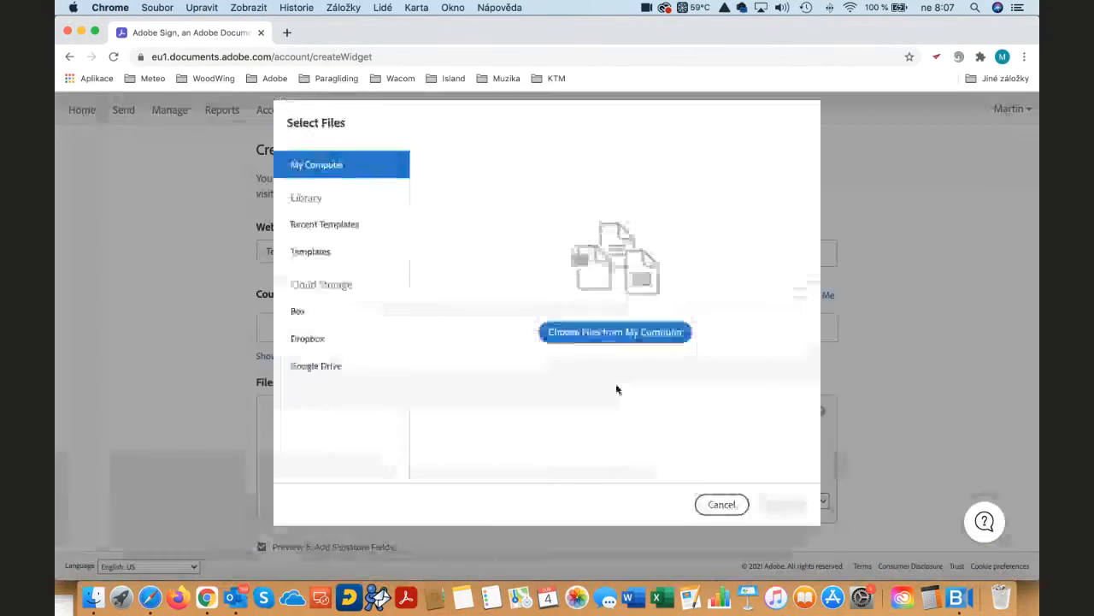
left_click(619, 345)
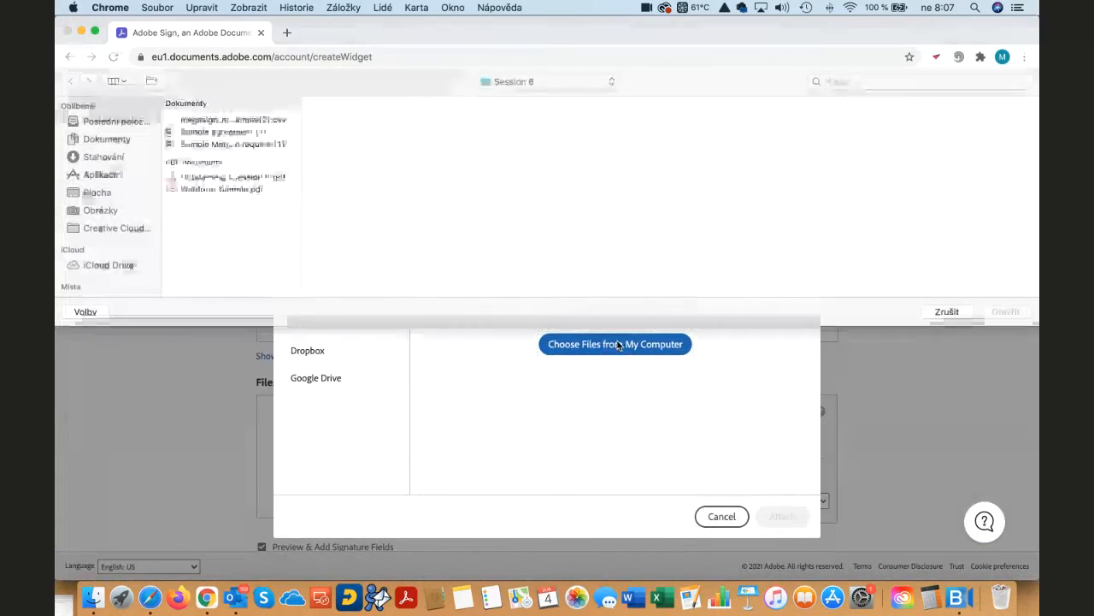
left_click(194, 190)
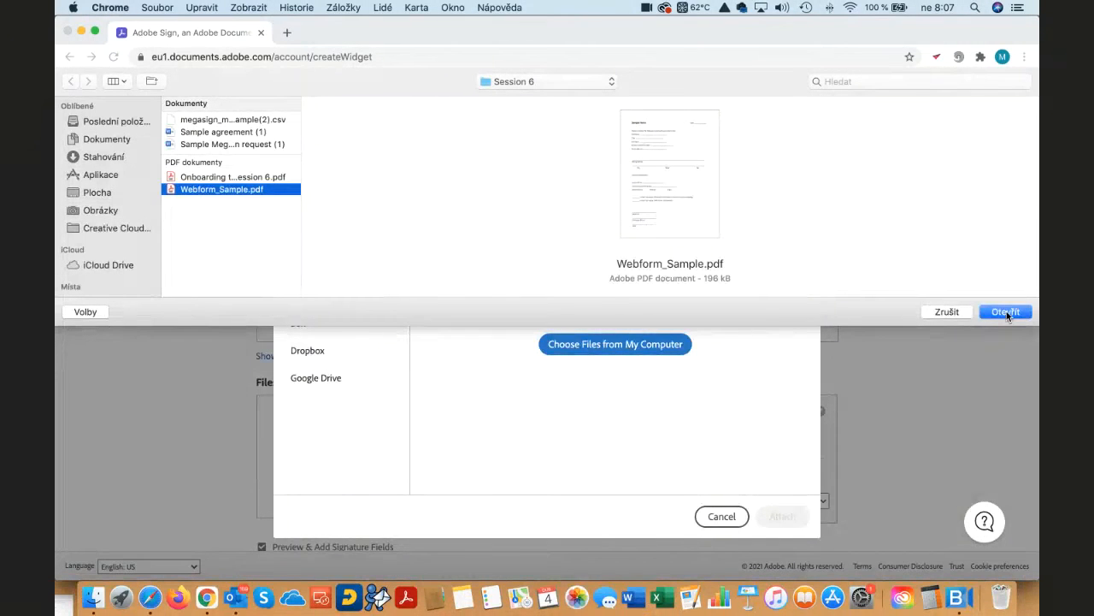
left_click(1007, 311)
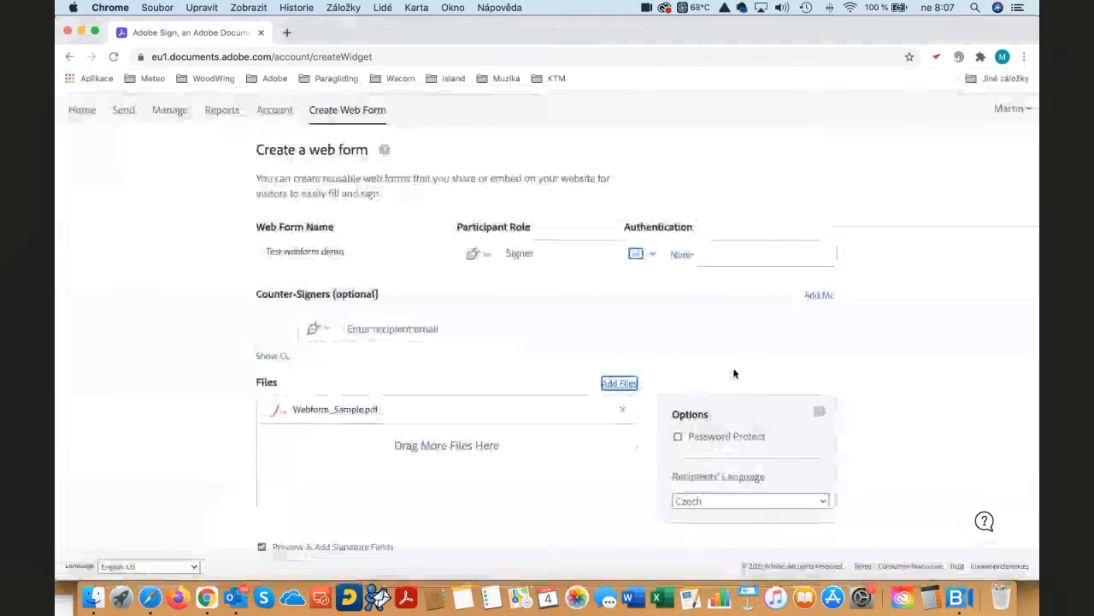
- Try the Password Protect option for the web form and turn it off again
scroll(733, 373, "down", 2)
left_click(678, 346)
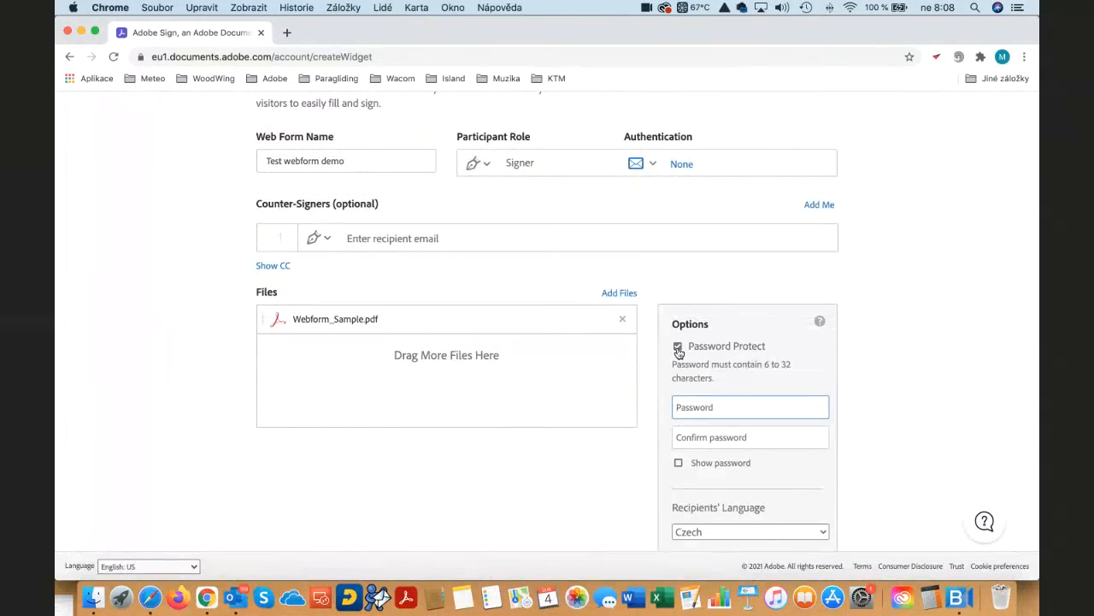
left_click(678, 346)
- Set the web form's recipients' language to English: US and continue to the form field authoring page
left_click(752, 412)
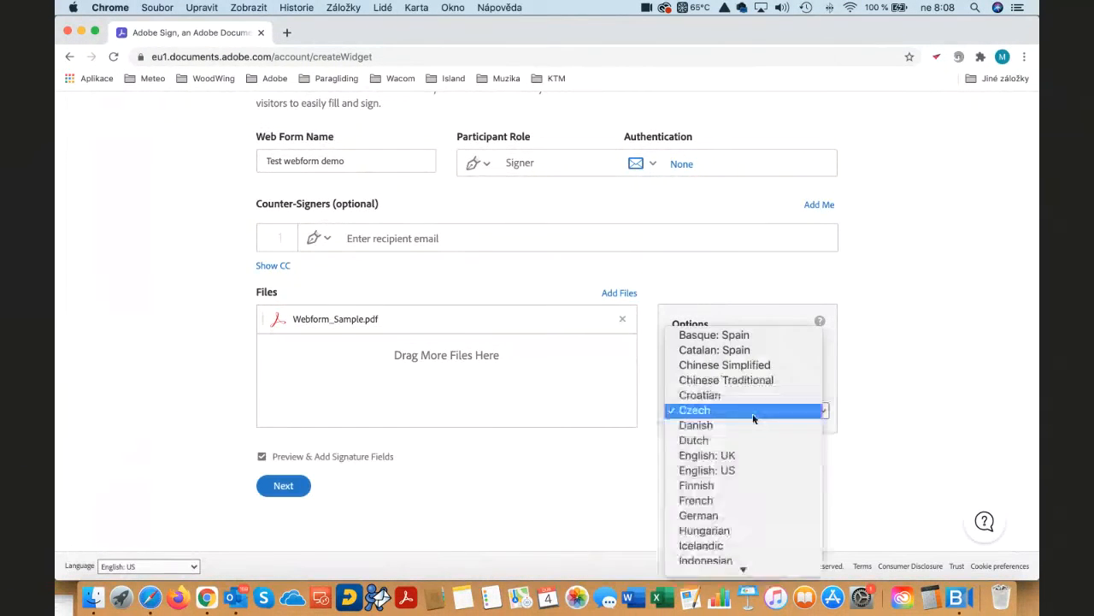
left_click(731, 471)
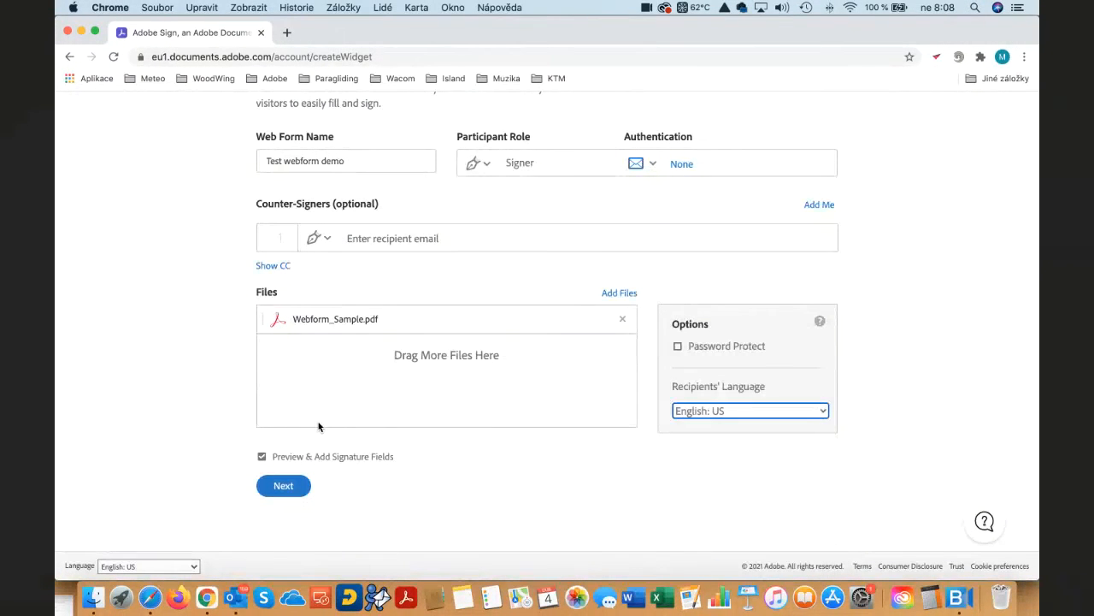
scroll(319, 426, "up", 2)
scroll(319, 426, "down", 2)
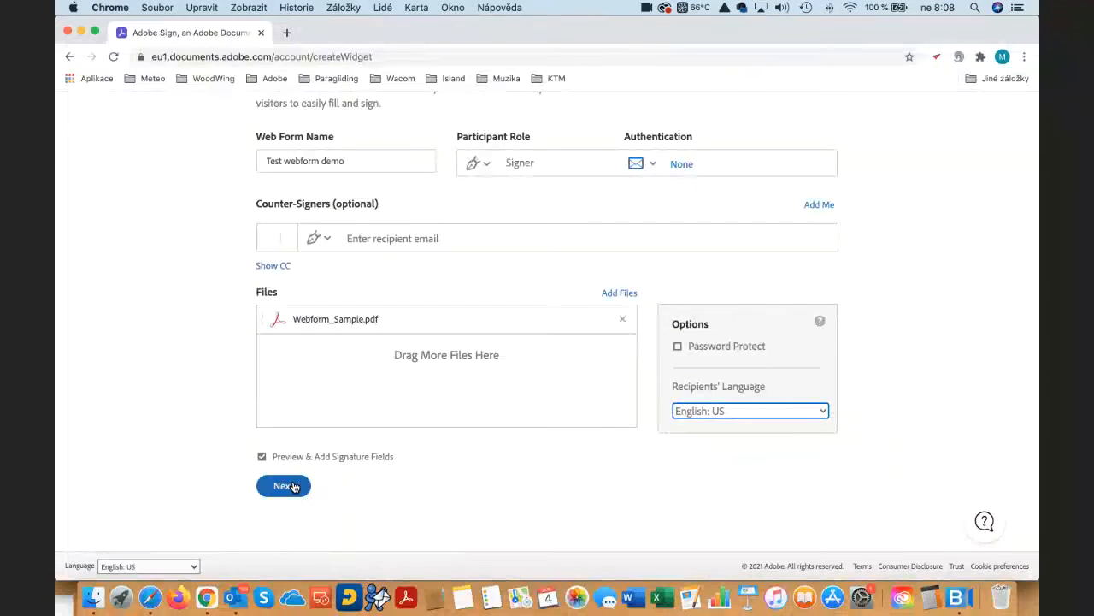
left_click(292, 485)
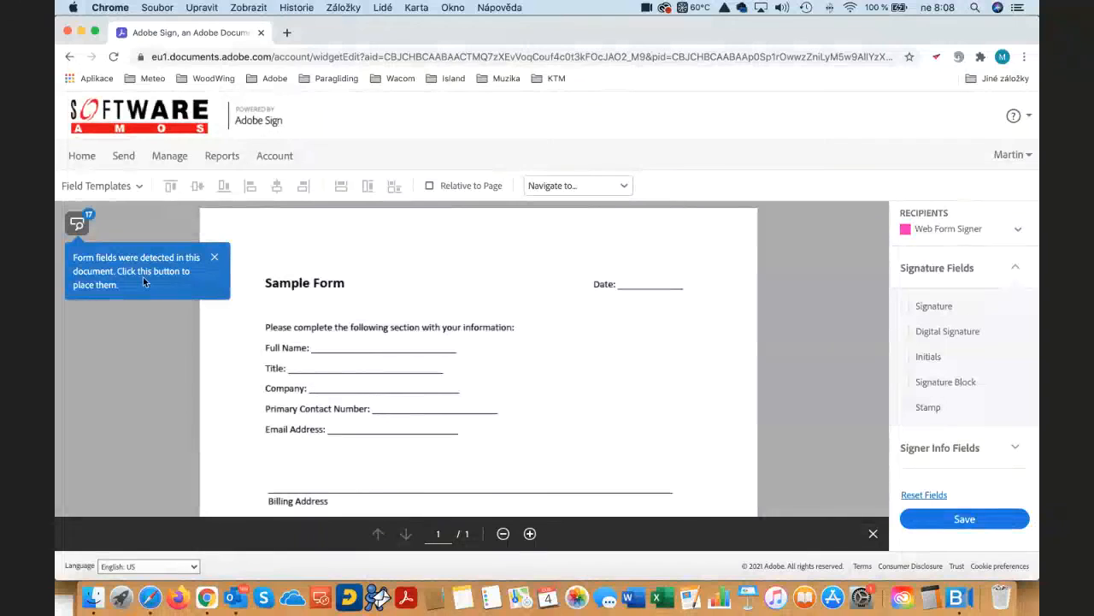
- Place the automatically detected form fields on the sample form and review them from the header to the signature area
left_click(78, 224)
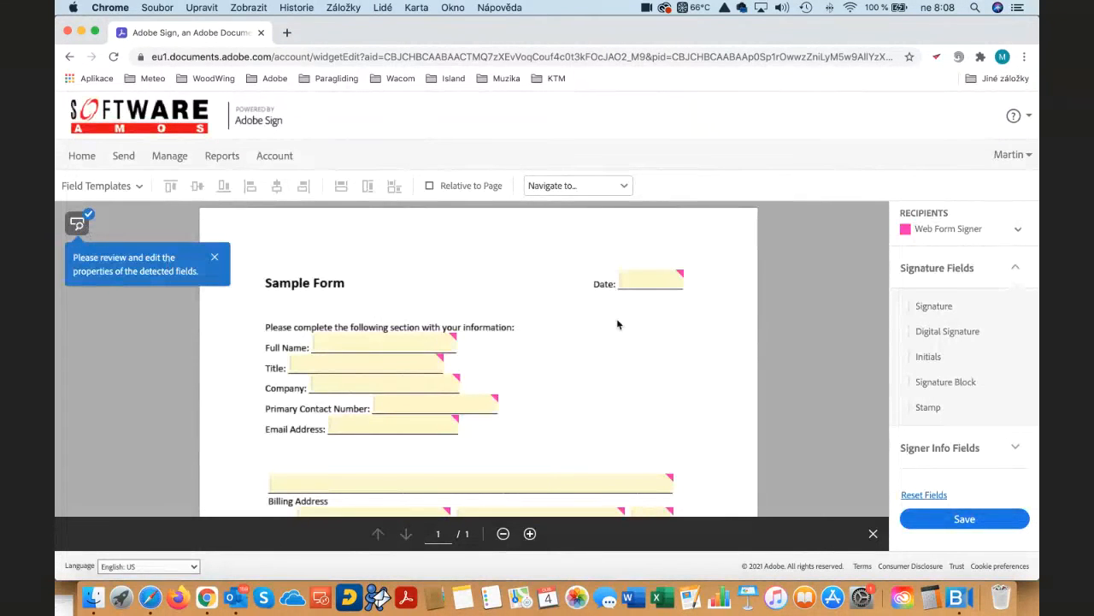
scroll(640, 350, "down", 5)
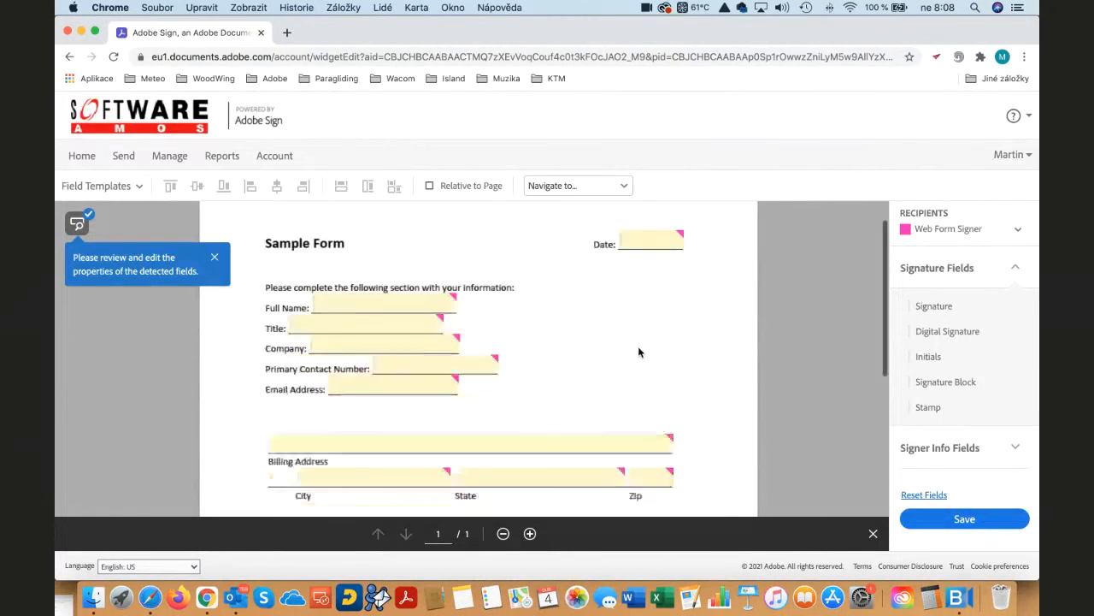
scroll(639, 349, "down", 5)
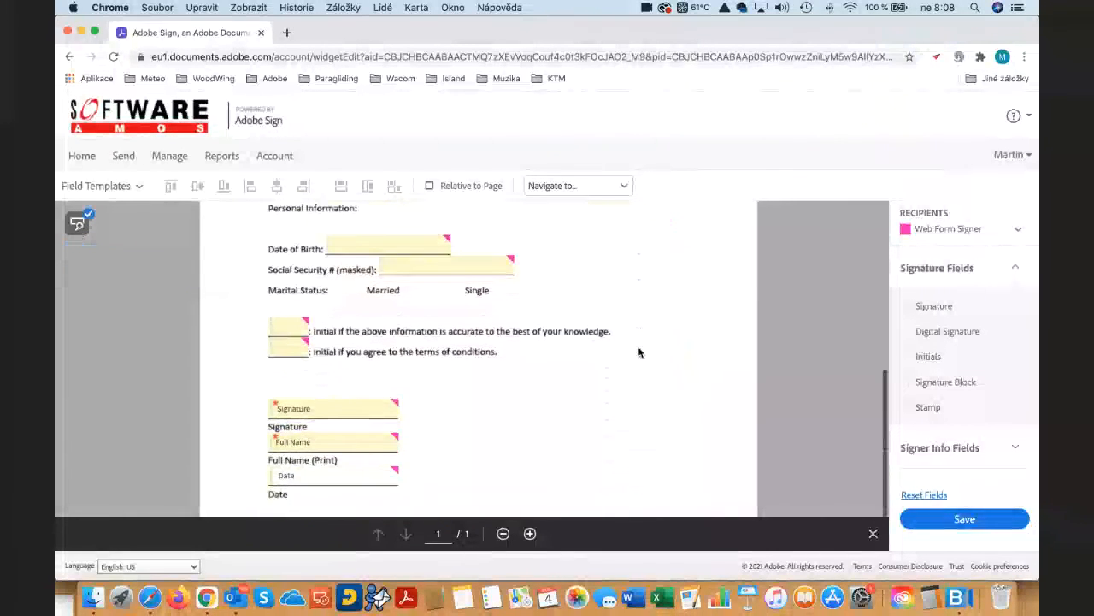
scroll(639, 352, "up", 5)
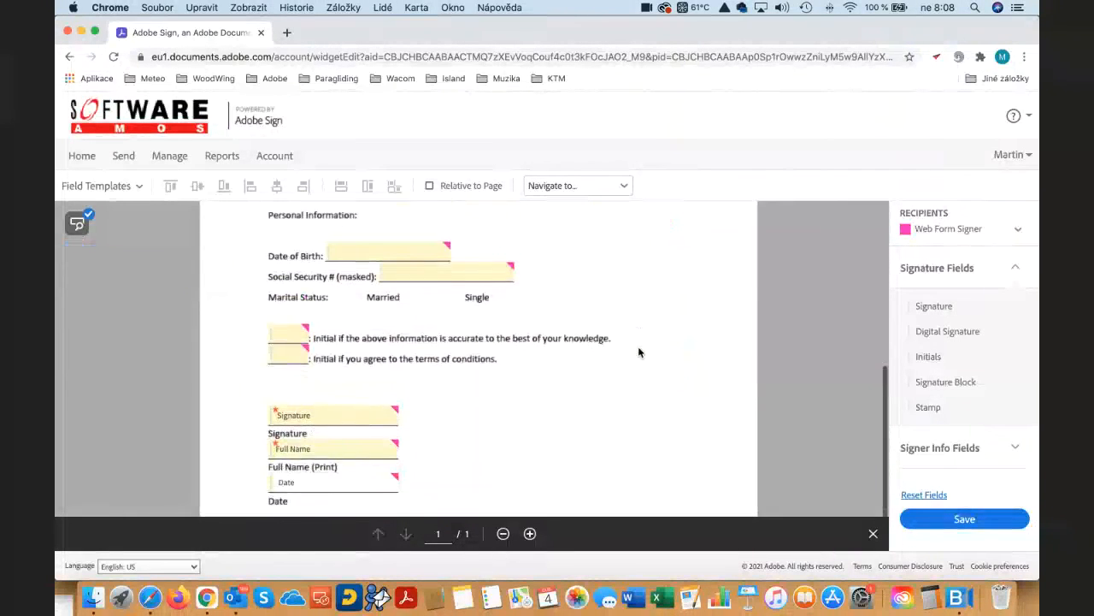
scroll(639, 351, "up", 4)
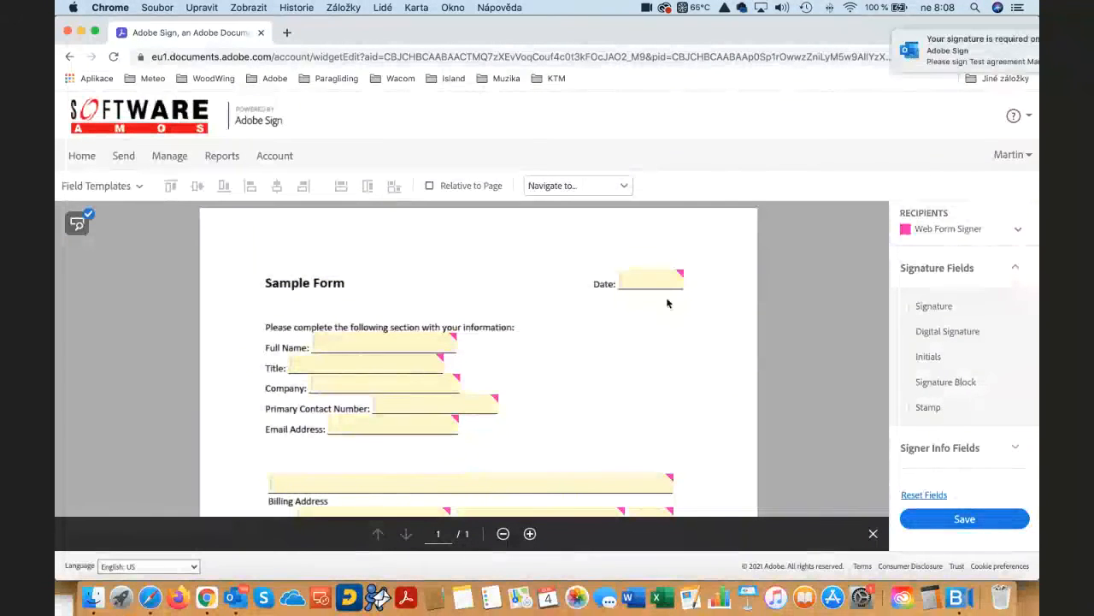
- Change the Date field in the form's header to the Date field type with the US date format
left_click(660, 284)
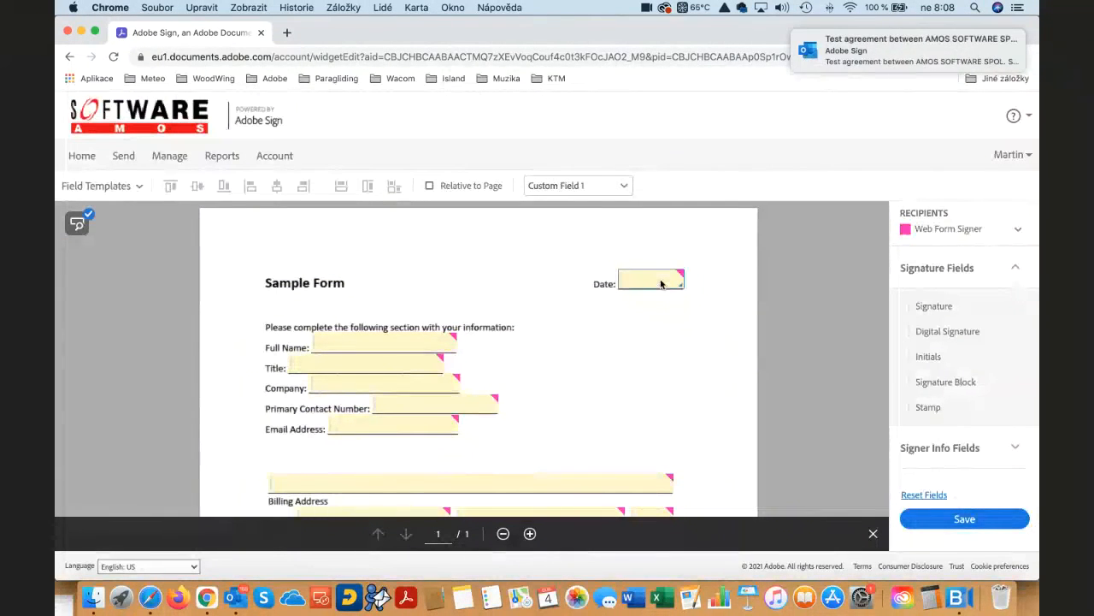
double_click(660, 284)
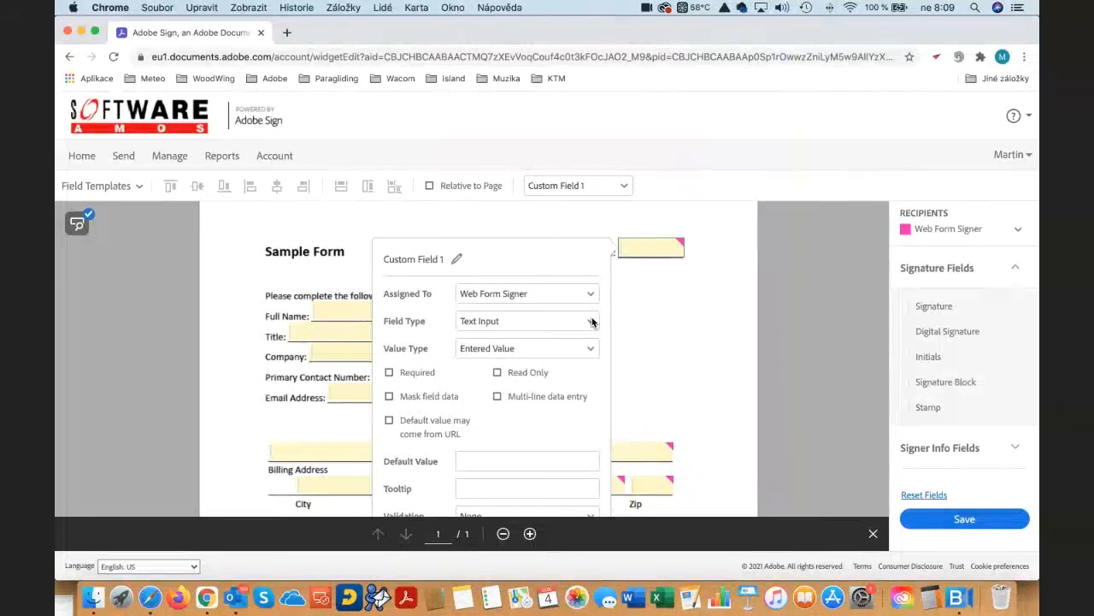
left_click(592, 322)
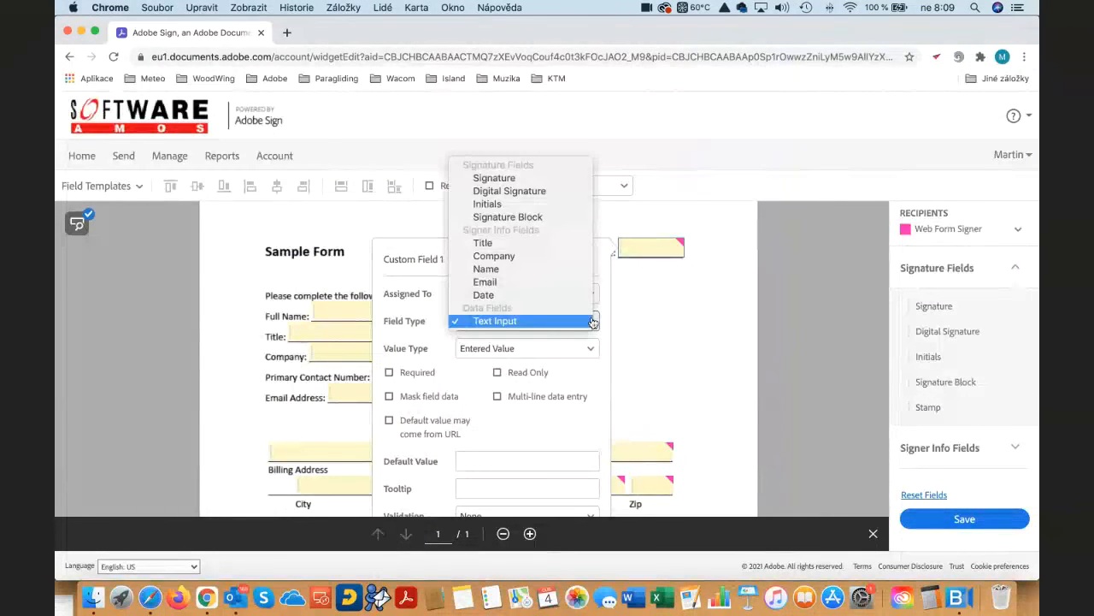
left_click(502, 296)
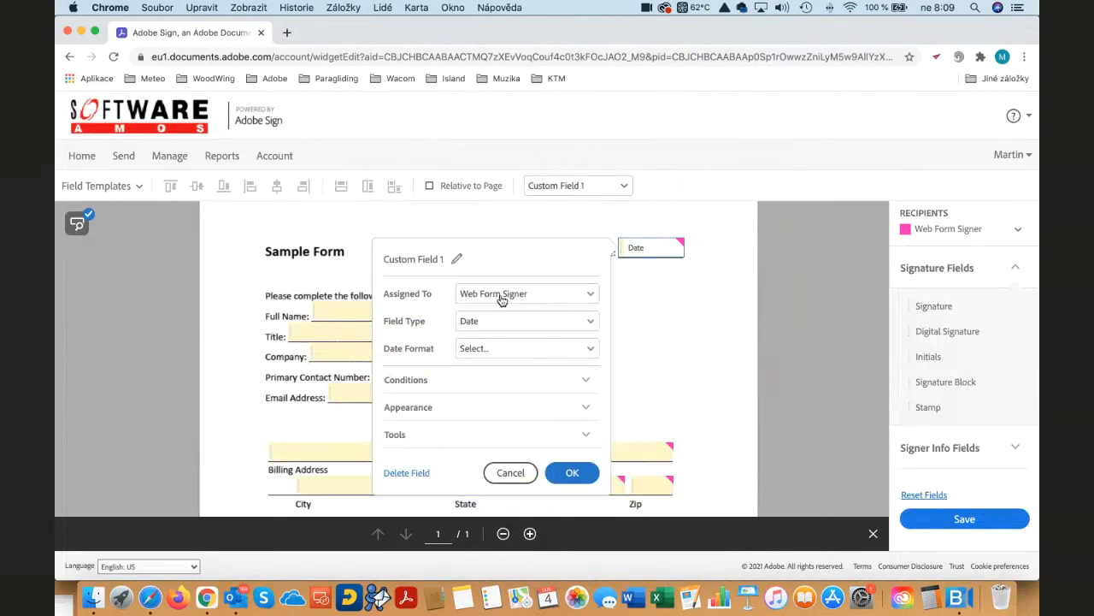
left_click(522, 351)
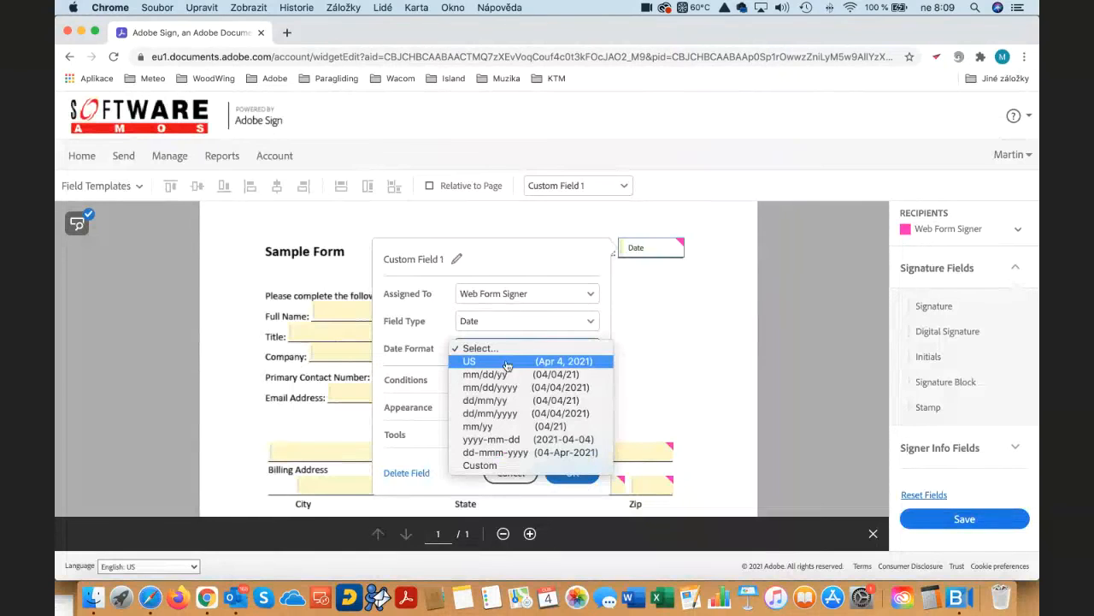
left_click(507, 362)
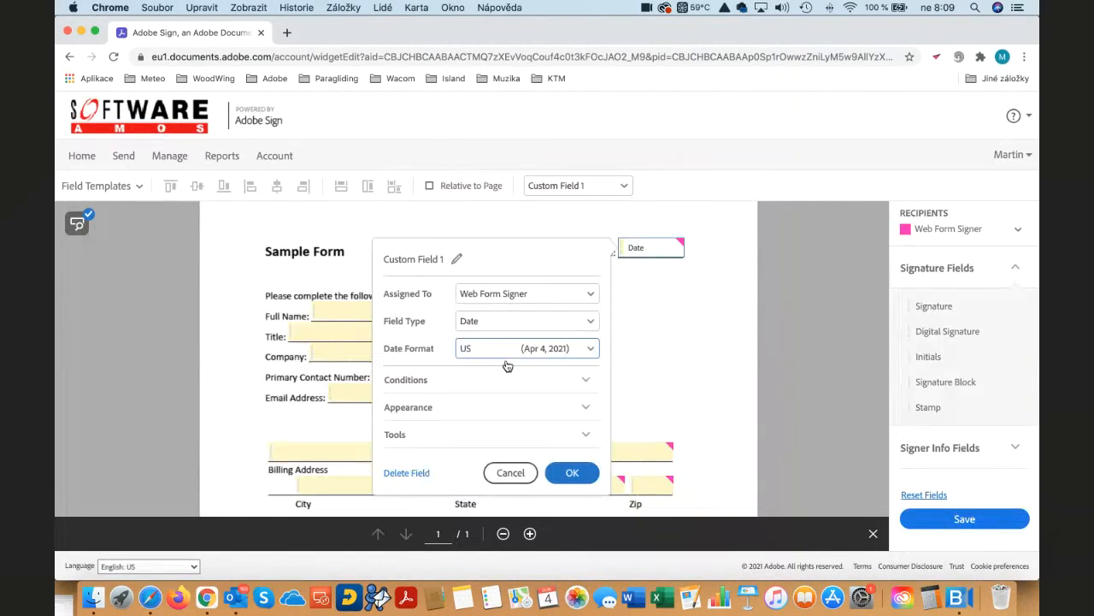
scroll(522, 363, "down", 2)
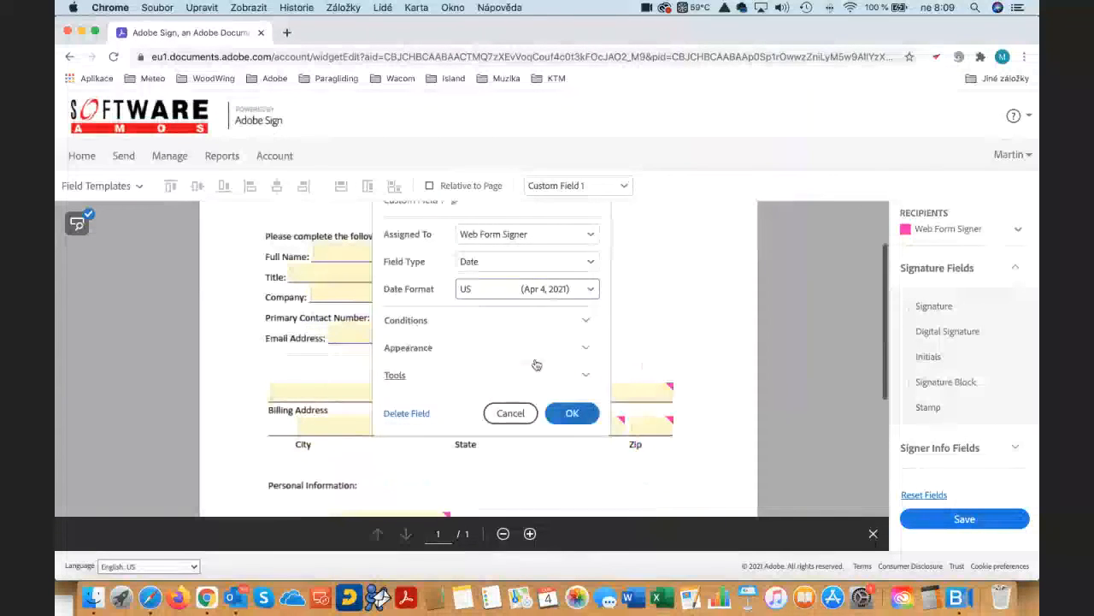
left_click(572, 413)
- Change the Full Name field's type to Name and the Title field's type to Title
left_click(373, 344)
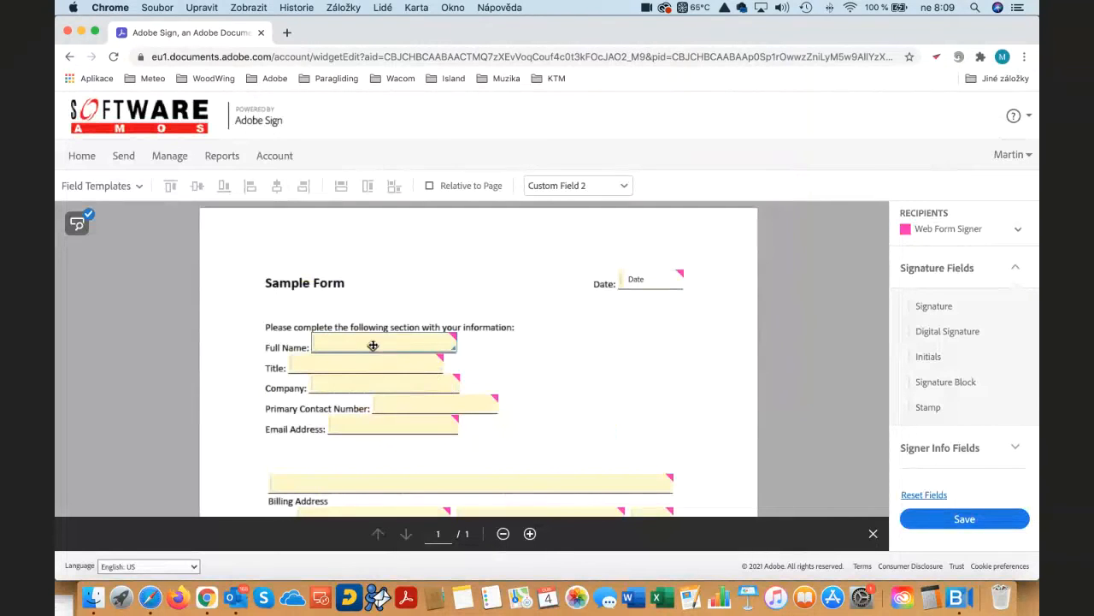
double_click(401, 343)
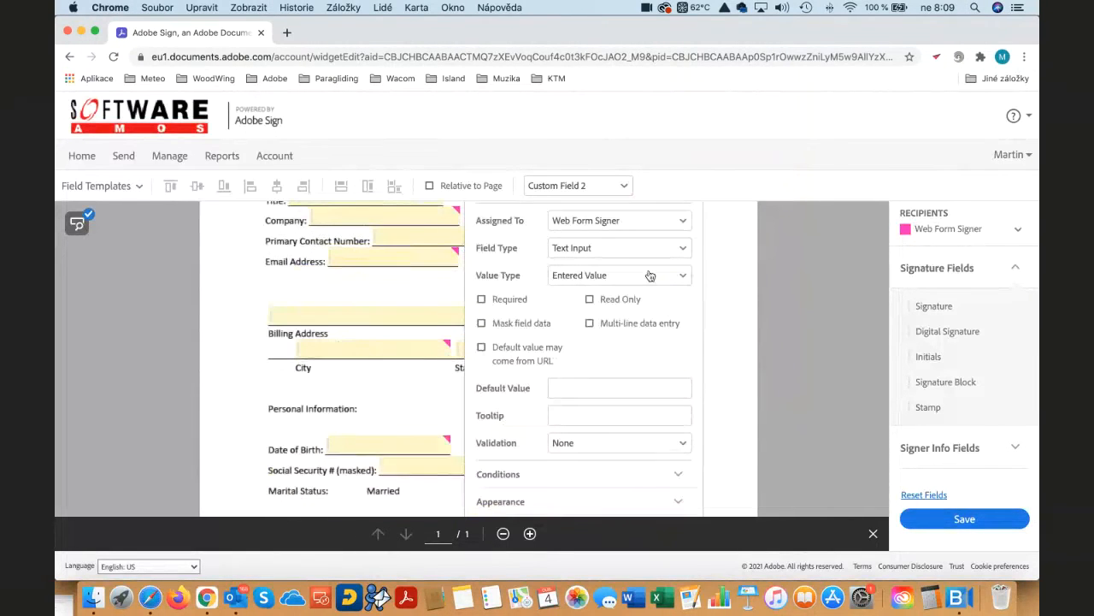
left_click(650, 277)
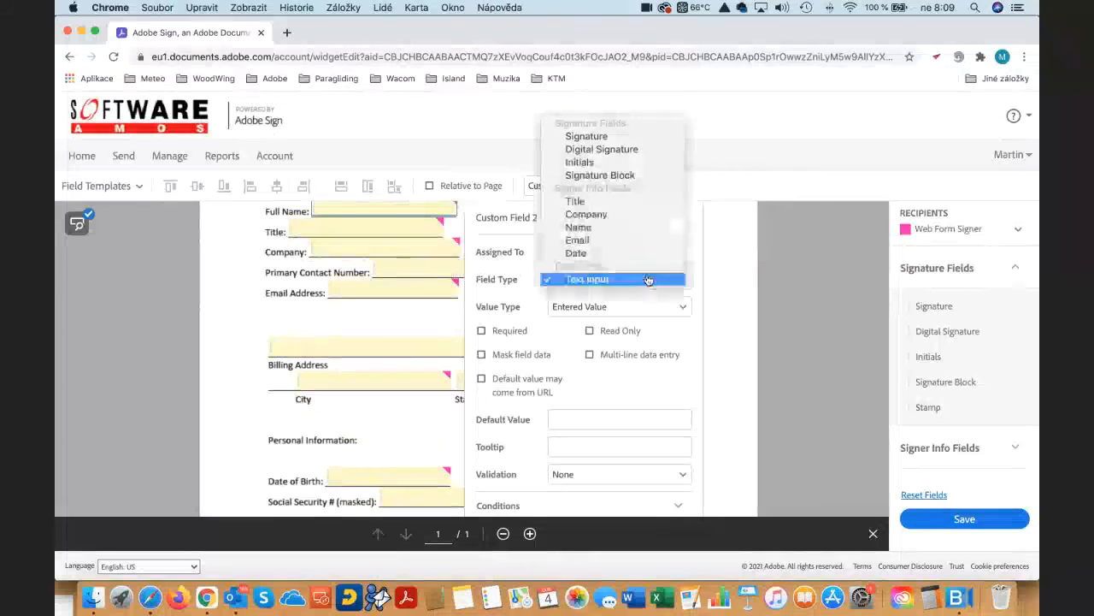
left_click(625, 236)
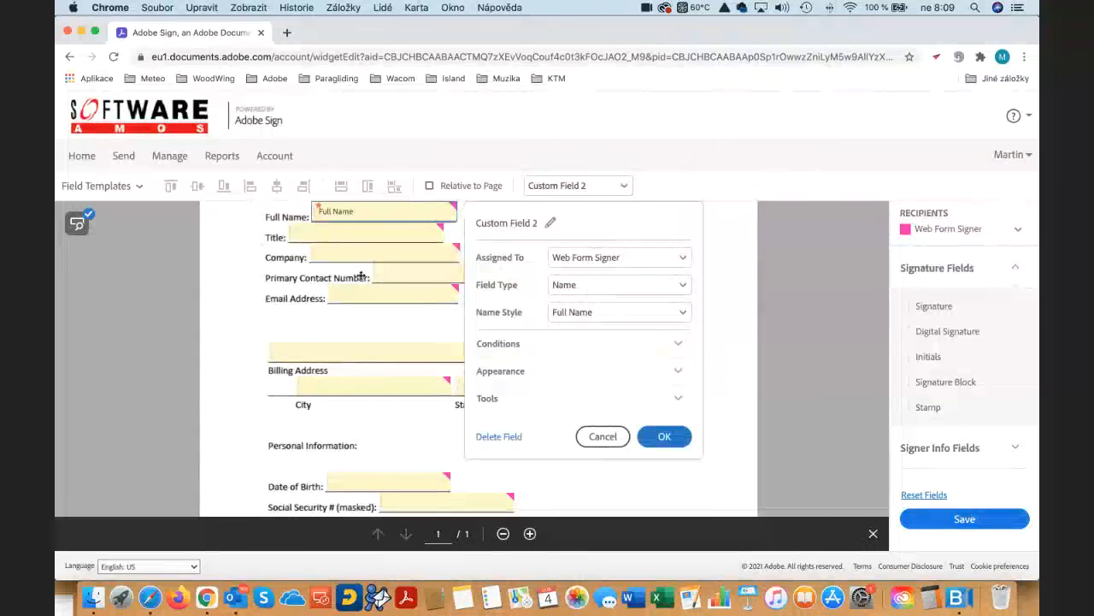
double_click(326, 231)
left_click(601, 256)
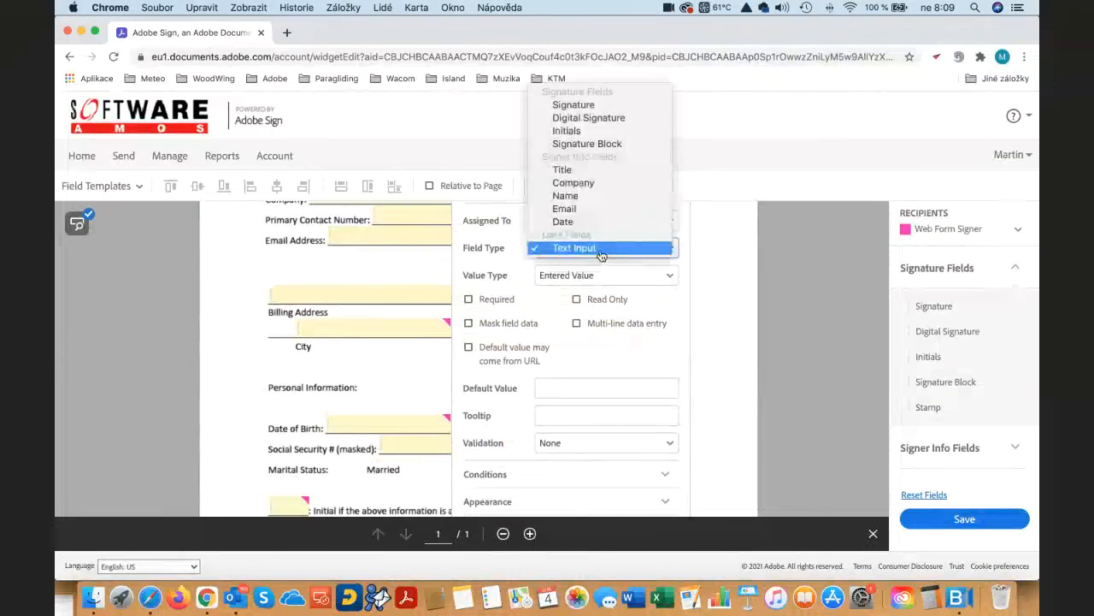
left_click(580, 171)
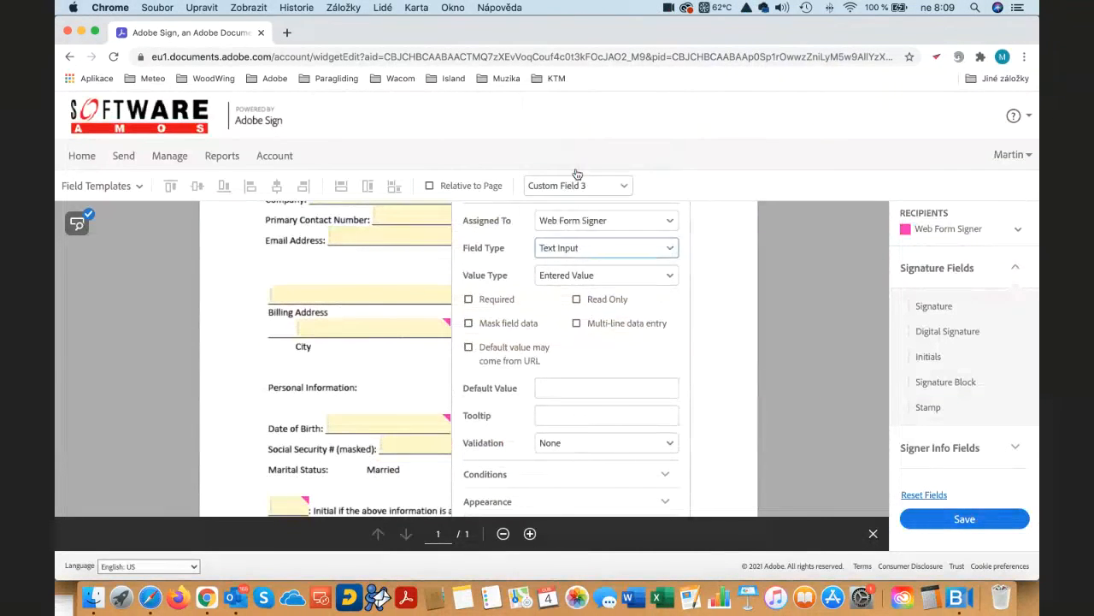
- Change the Company field's type to Company and close its properties
left_click(359, 296)
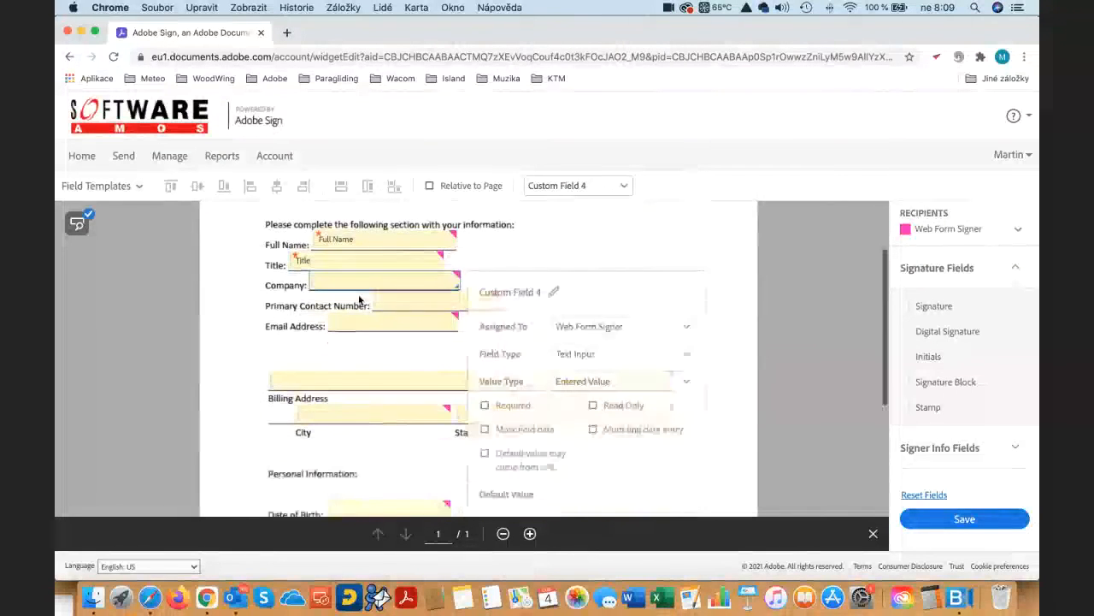
left_click(598, 248)
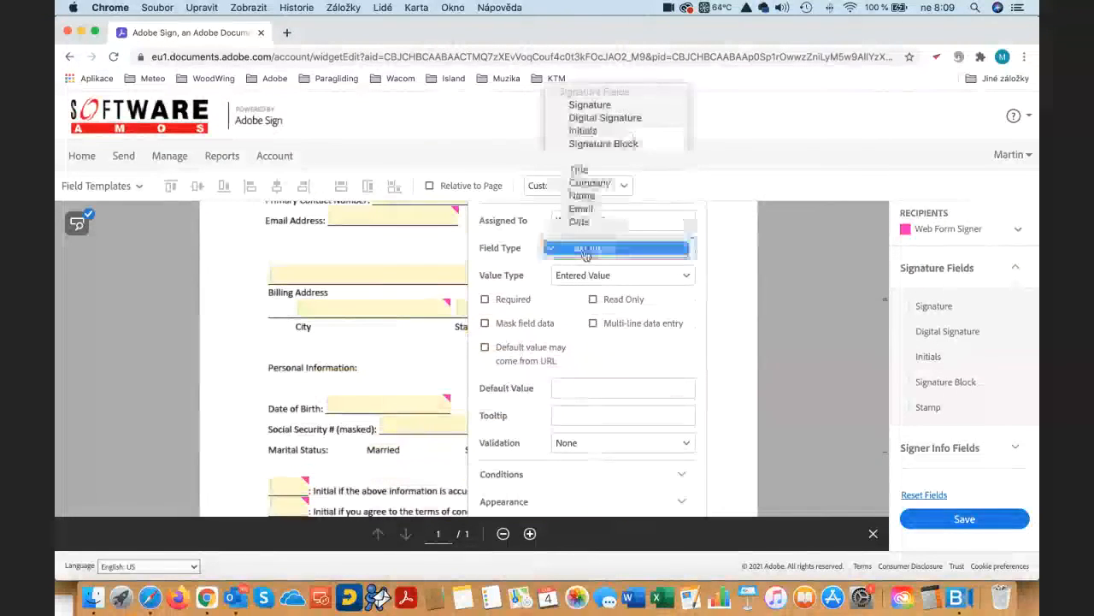
left_click(590, 182)
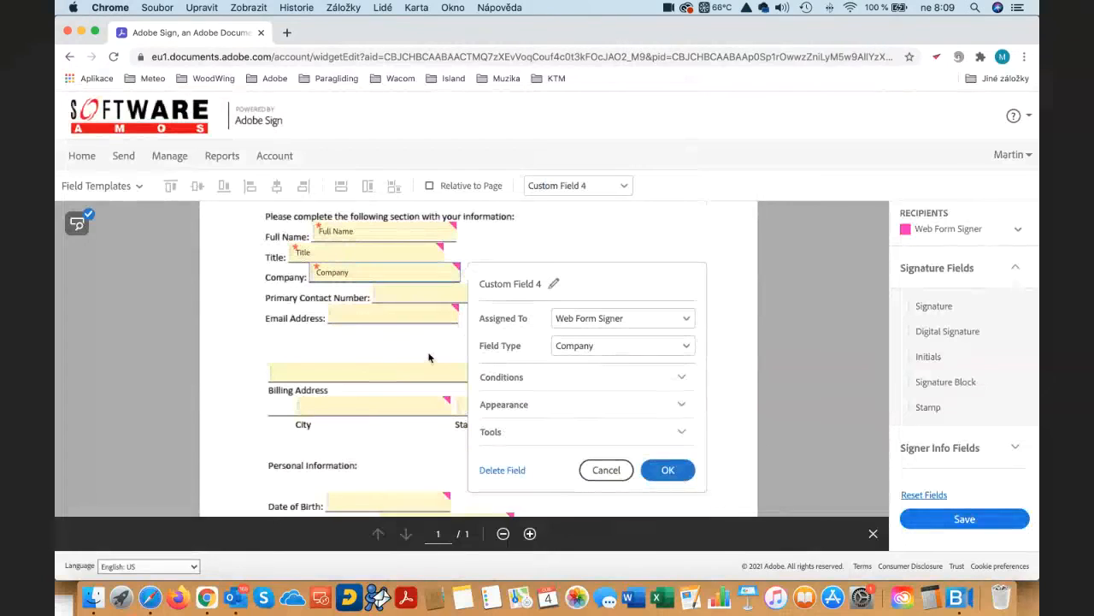
left_click(428, 359)
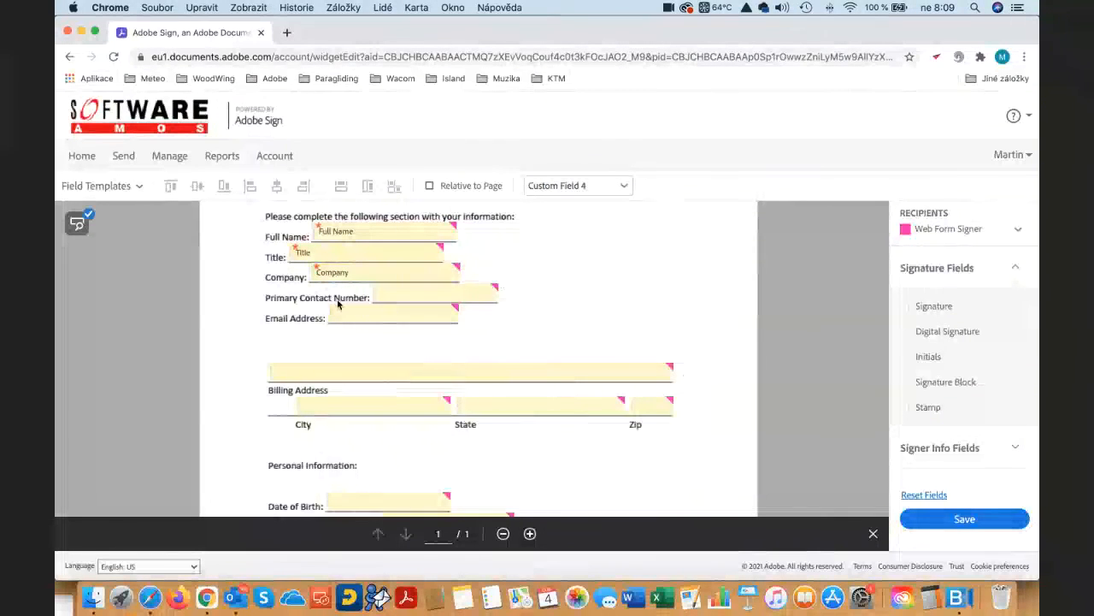
- Keep the Primary Contact Number field as Text Input with an Entered Value and make it required
left_click(421, 292)
double_click(426, 292)
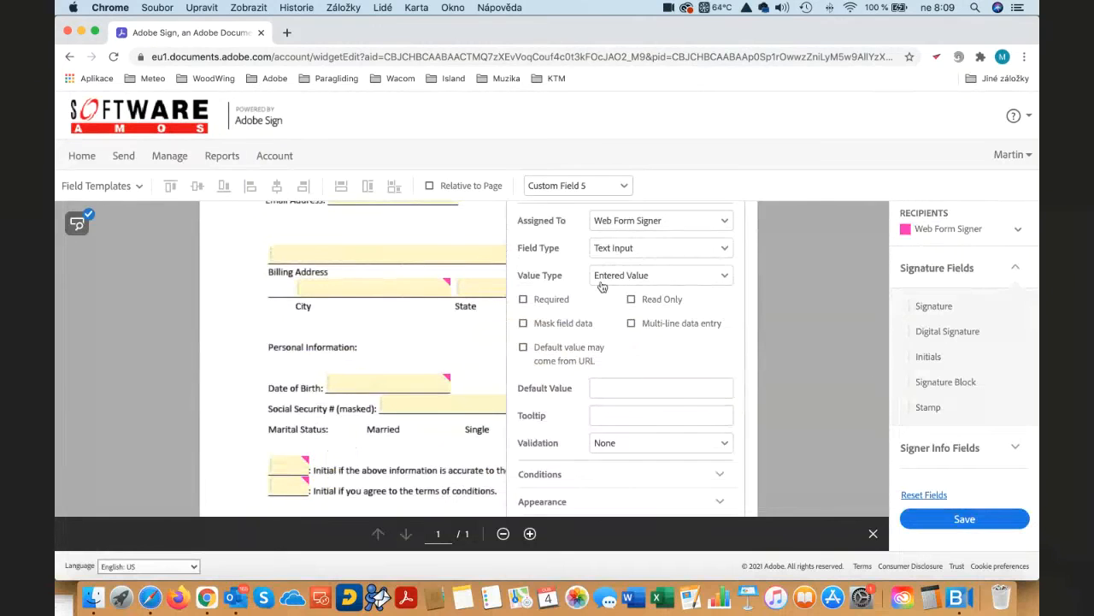
left_click(619, 249)
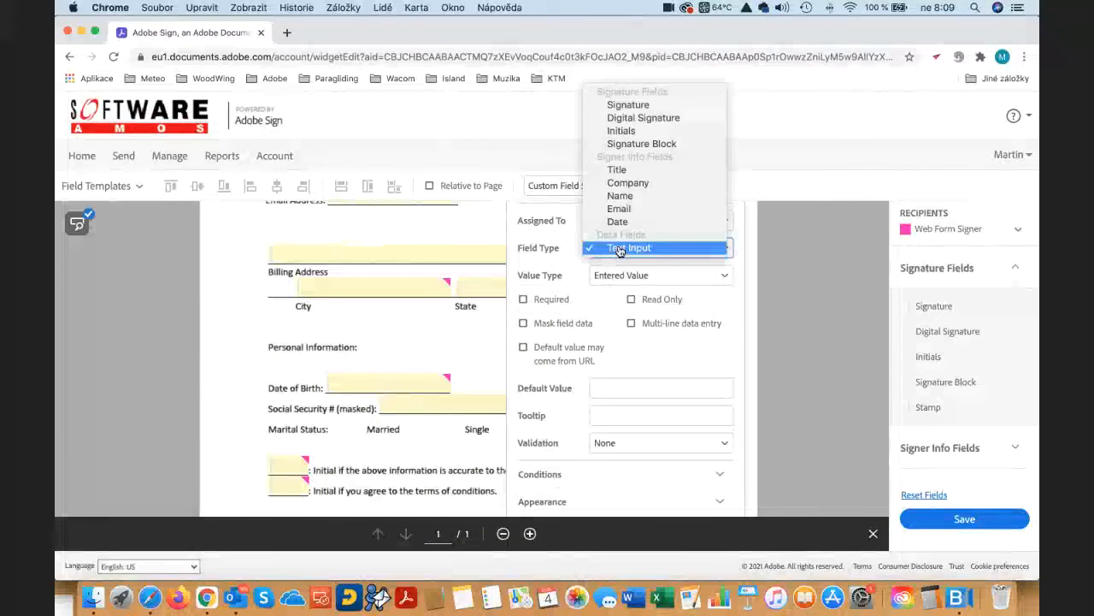
left_click(619, 249)
left_click(640, 279)
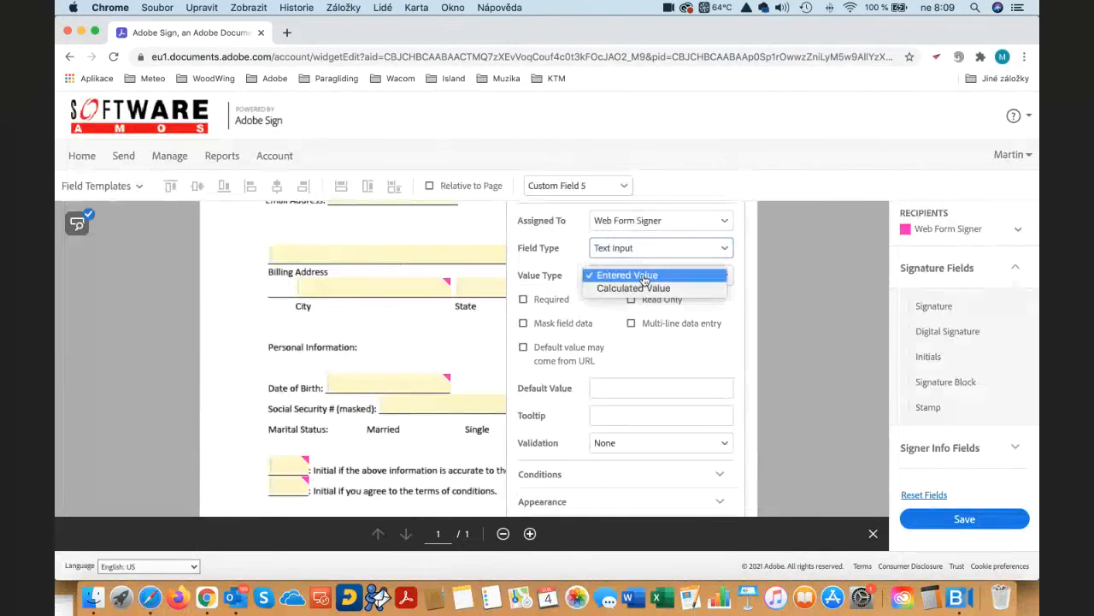
left_click(676, 278)
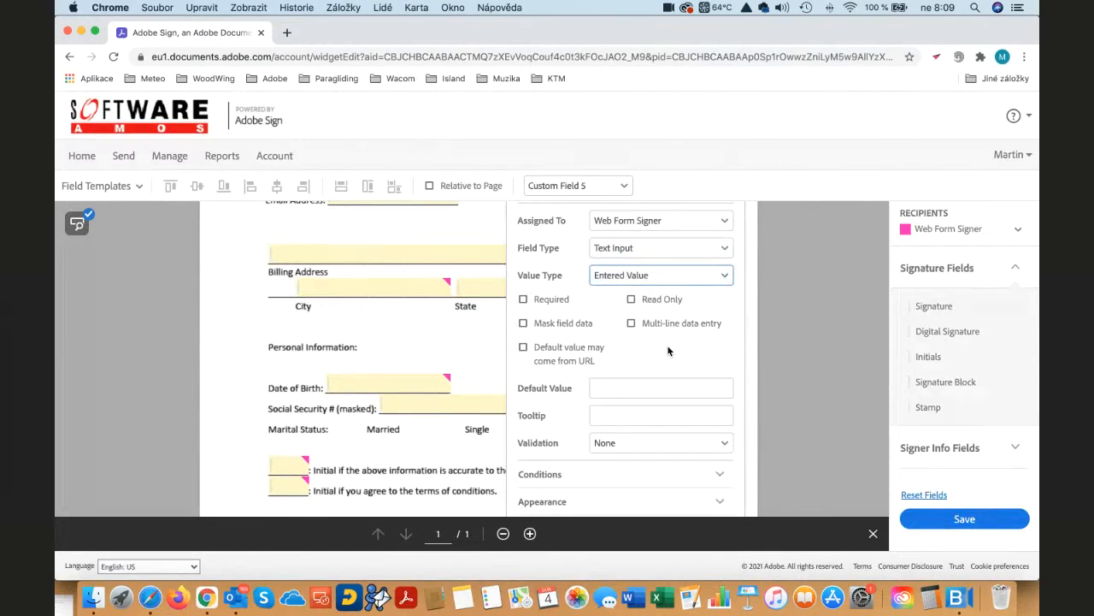
scroll(661, 362, "down", 1)
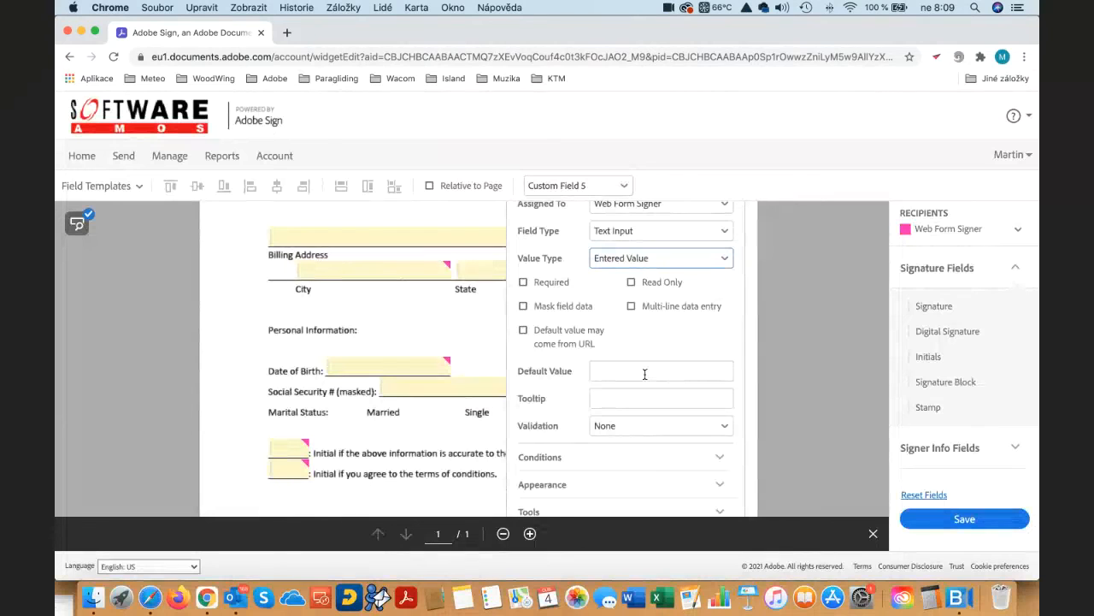
scroll(645, 373, "up", 3)
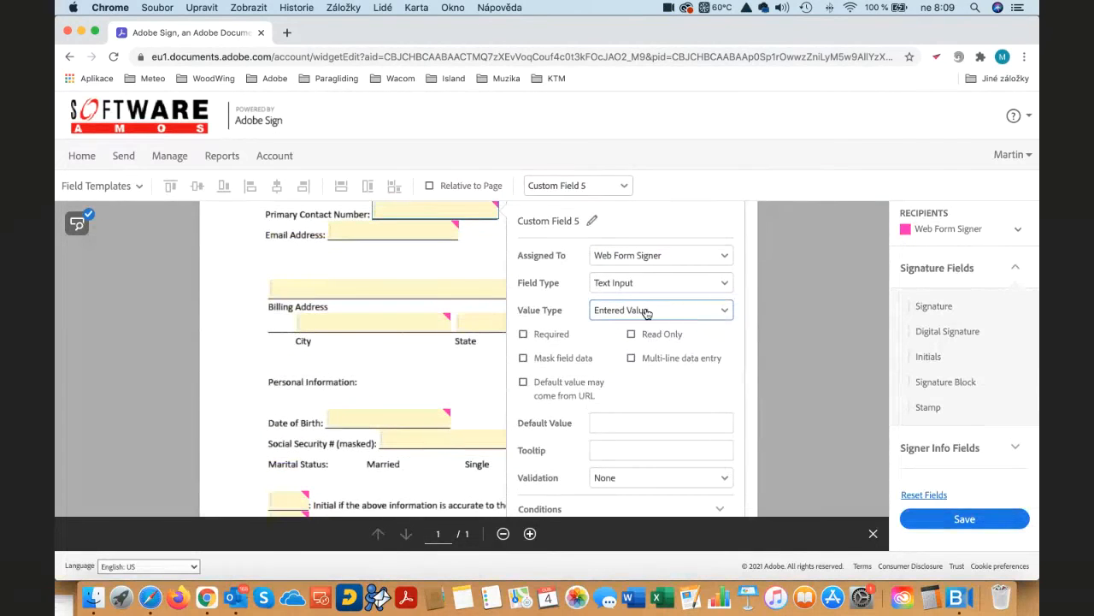
left_click(525, 336)
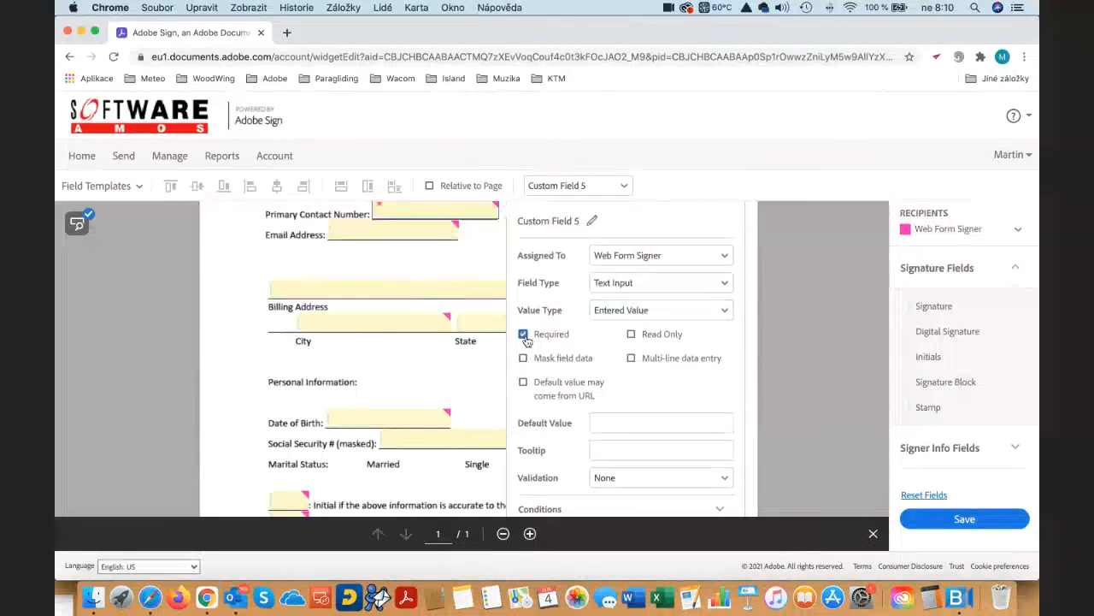
- Set the Primary Contact Number field's validation to Phone with US as the country
scroll(617, 366, "down", 2)
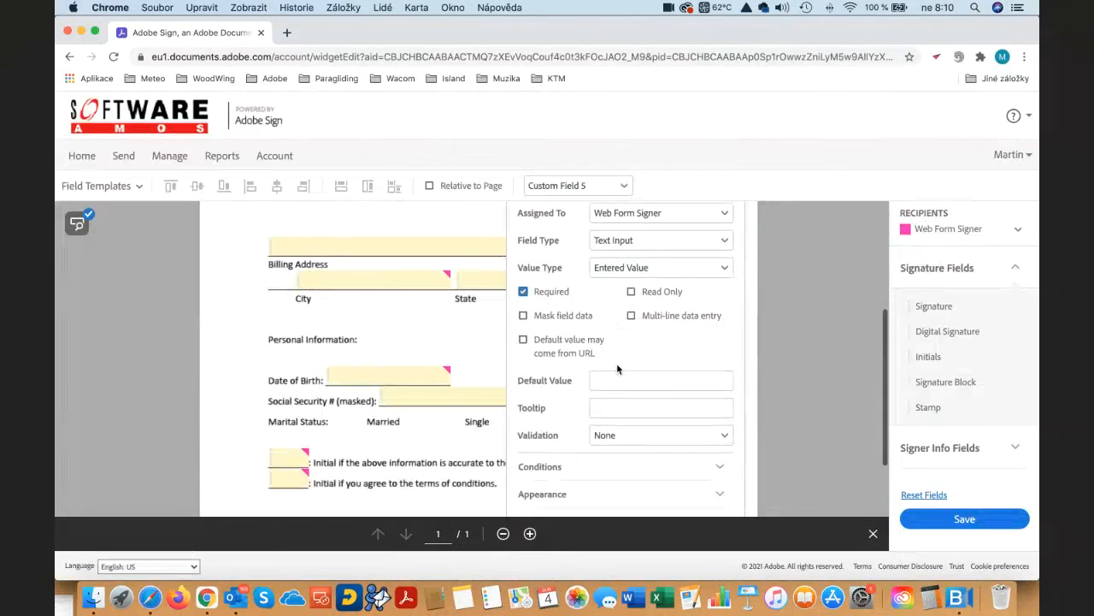
left_click(672, 381)
scroll(654, 428, "down", 2)
left_click(658, 399)
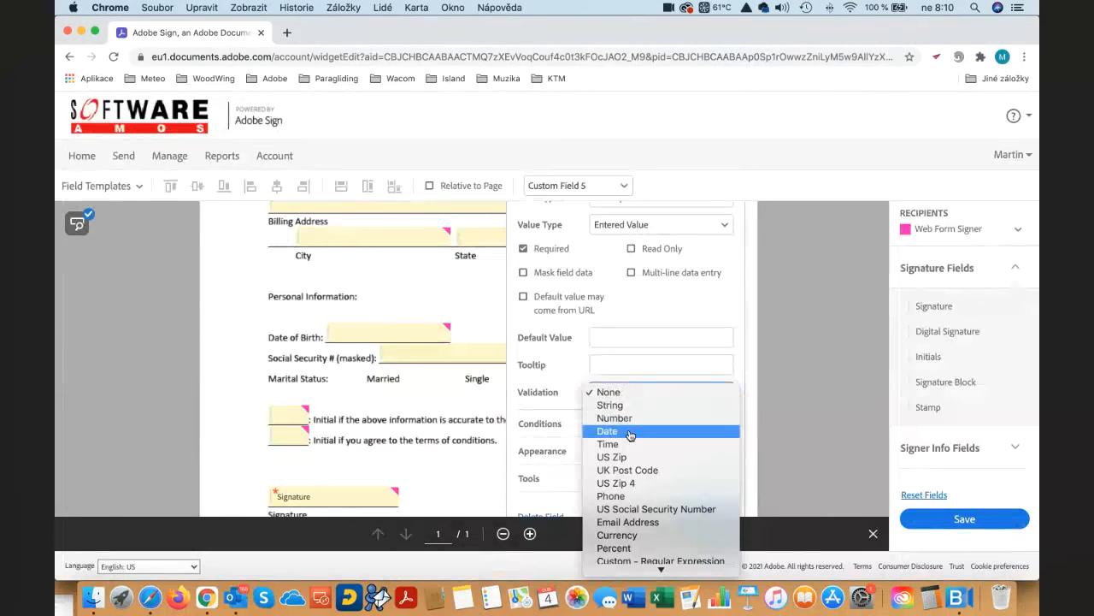
scroll(629, 435, "down", 1)
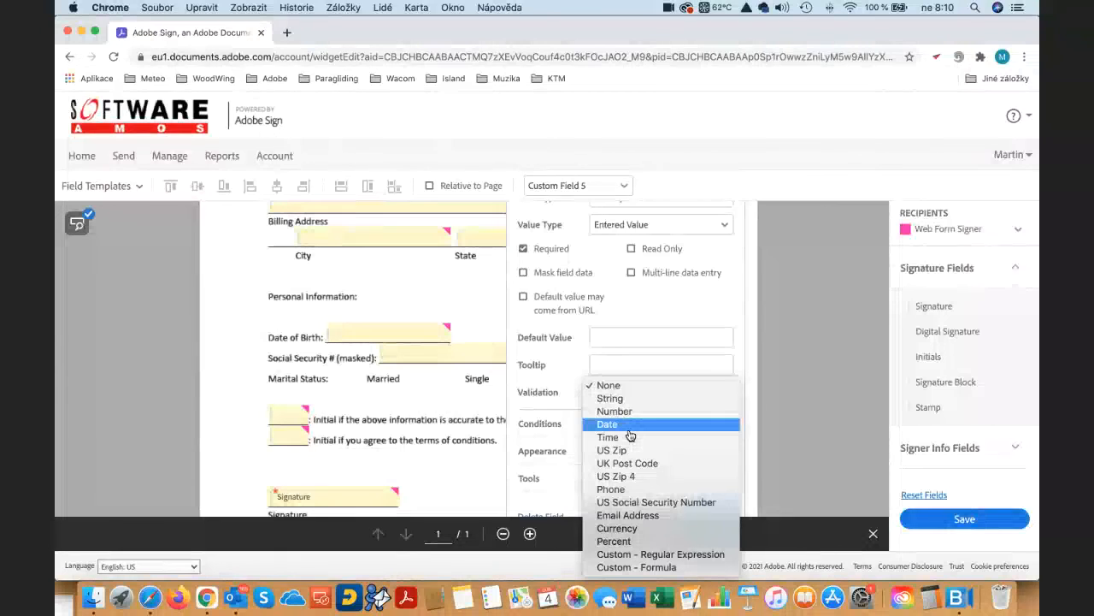
left_click(622, 490)
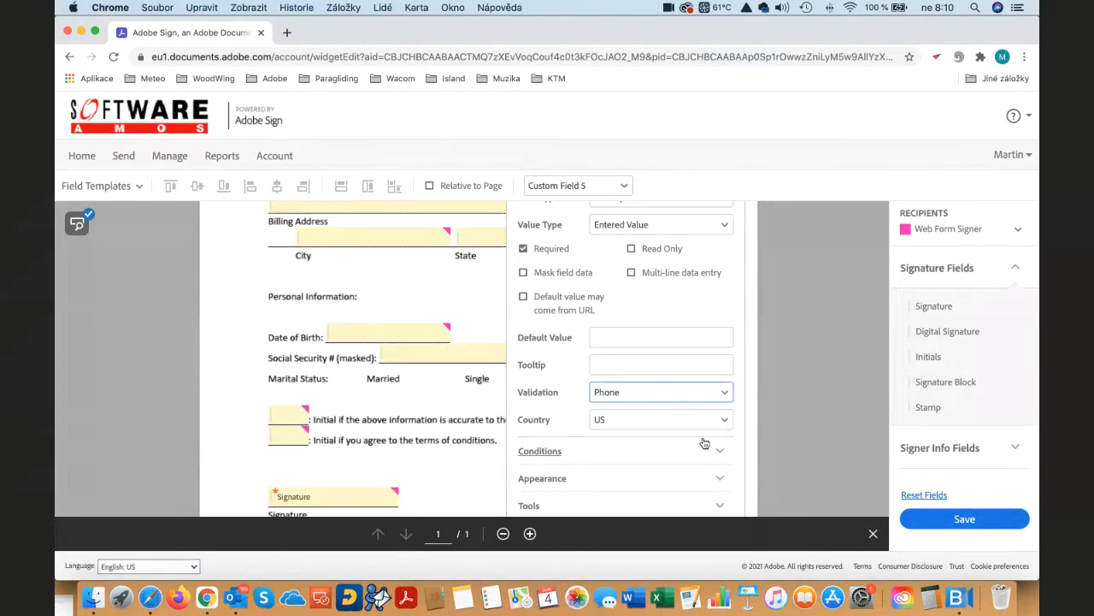
left_click(617, 420)
left_click(618, 425)
- Add the tooltip "Only US phone numbers please" to the Primary Contact Number field and close its properties
left_click(599, 365)
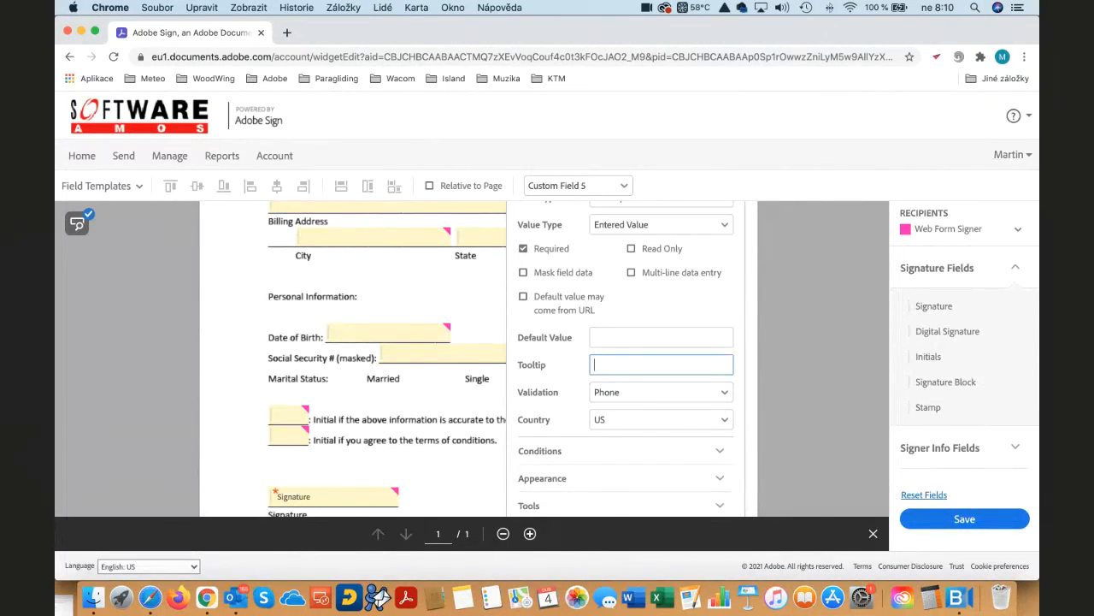
type("only US phone numbers pleas")
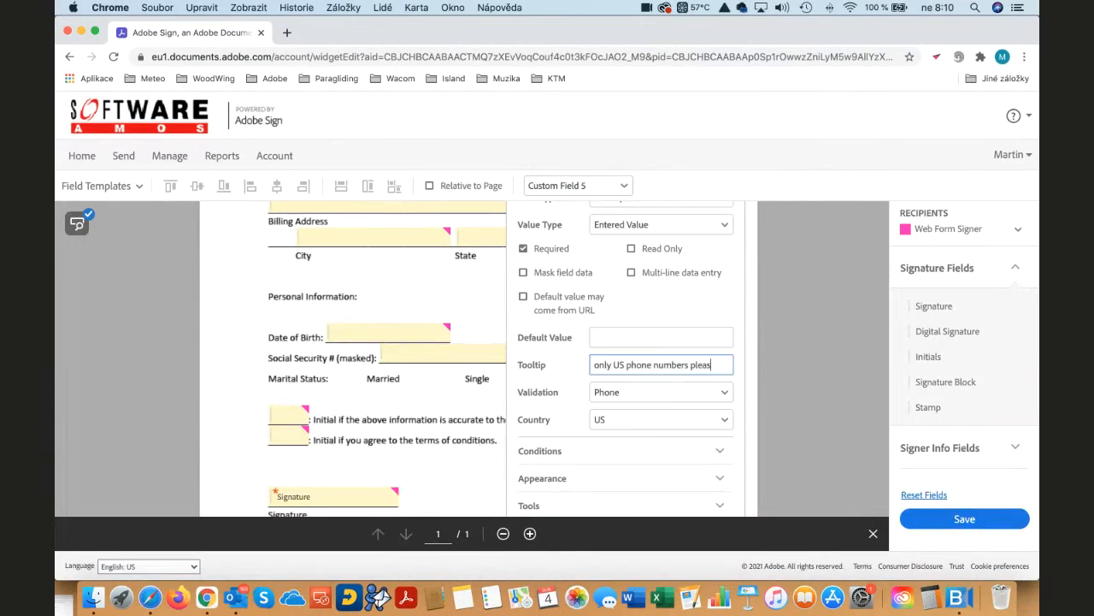
type("e")
key("BackSpace")
type("O")
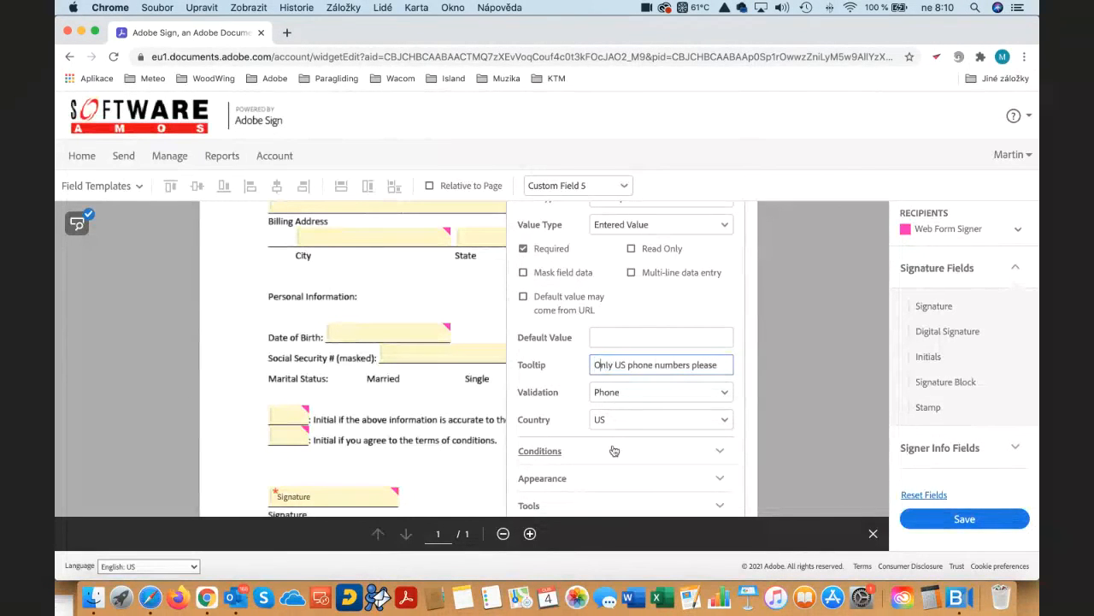
scroll(616, 451, "down", 3)
left_click(693, 441)
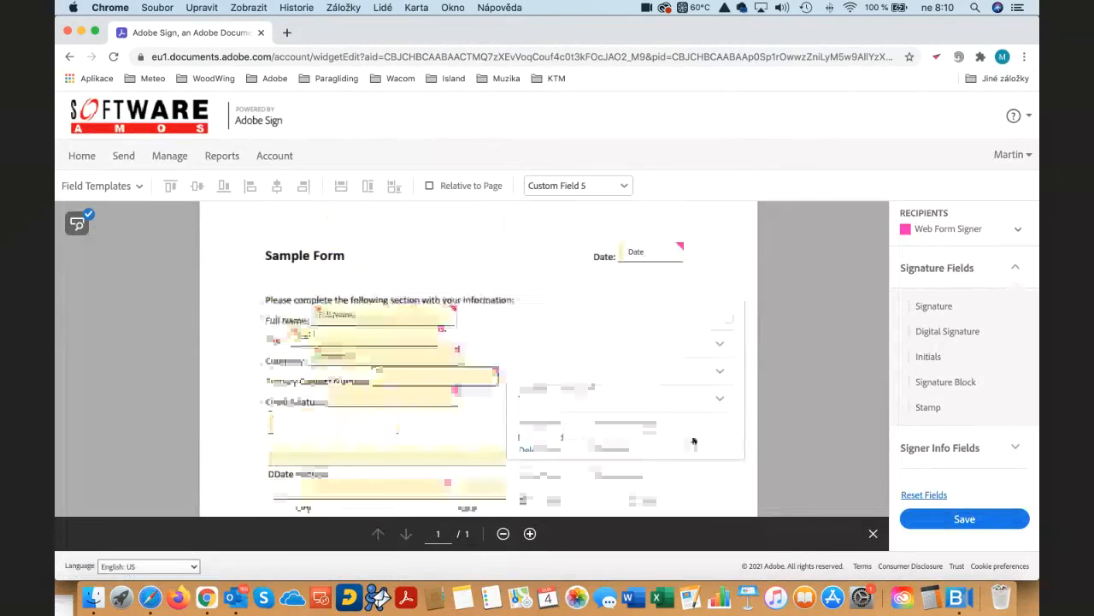
- Check the remaining fields down to the signature area and save the web form without reviewing the detected fields
scroll(640, 449, "down", 2)
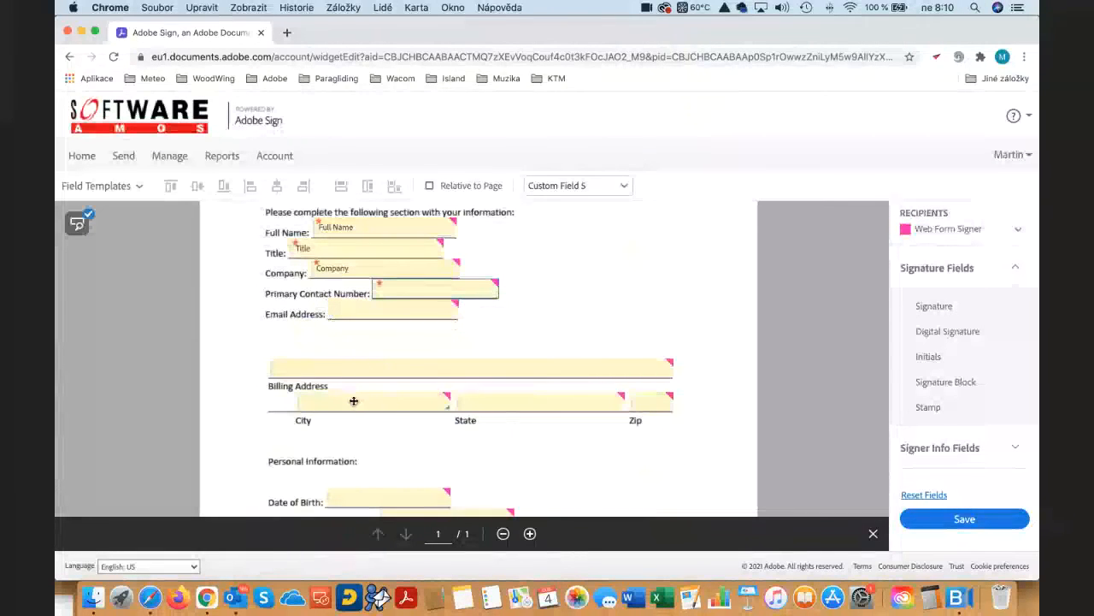
left_click(536, 408)
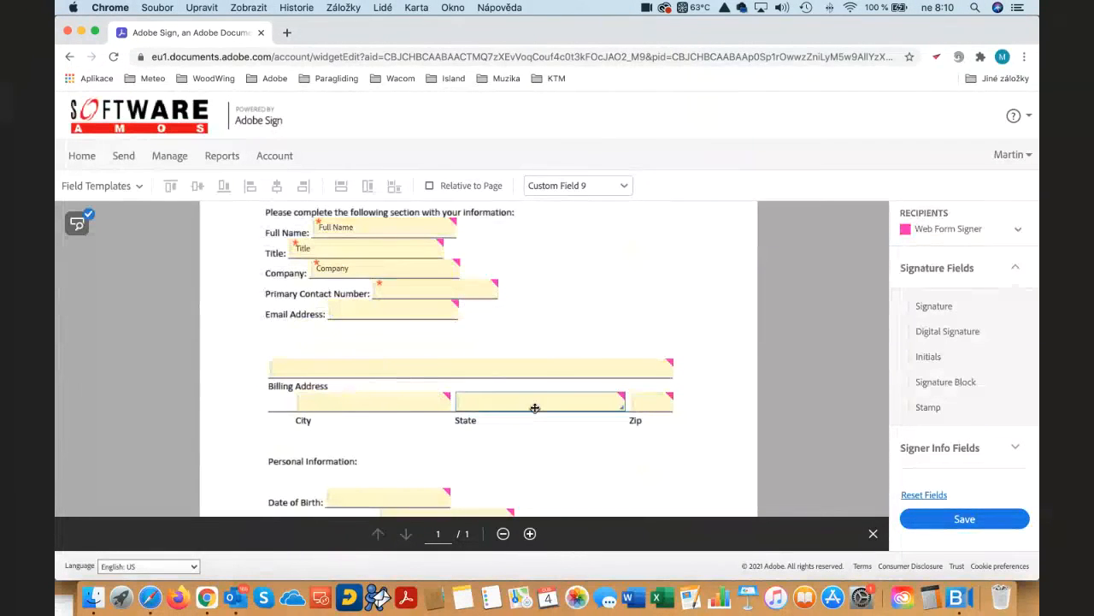
scroll(540, 404, "down", 5)
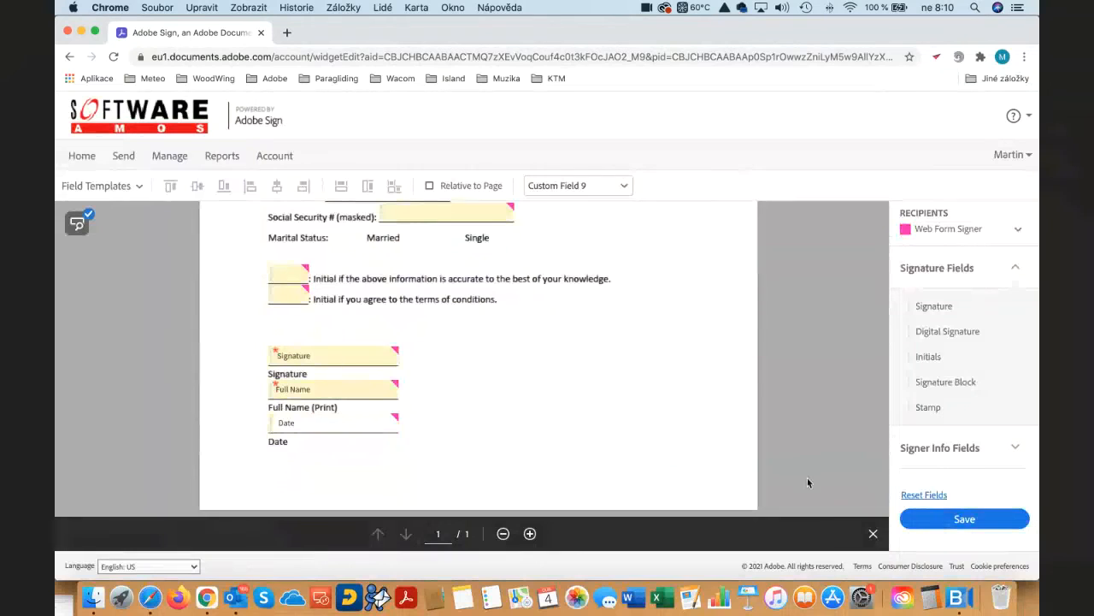
left_click(964, 520)
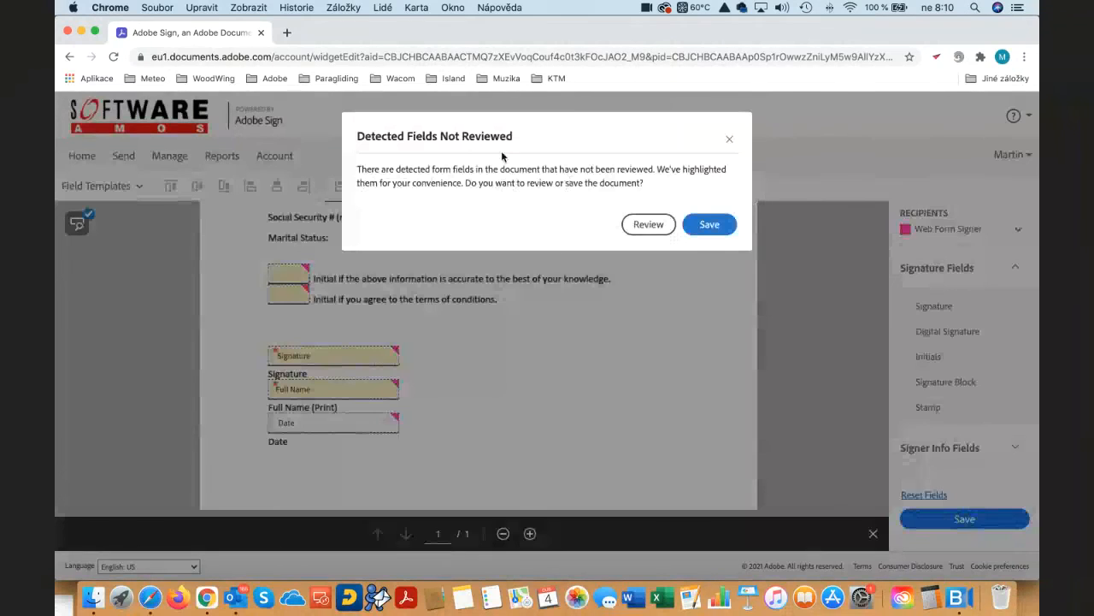
left_click(710, 224)
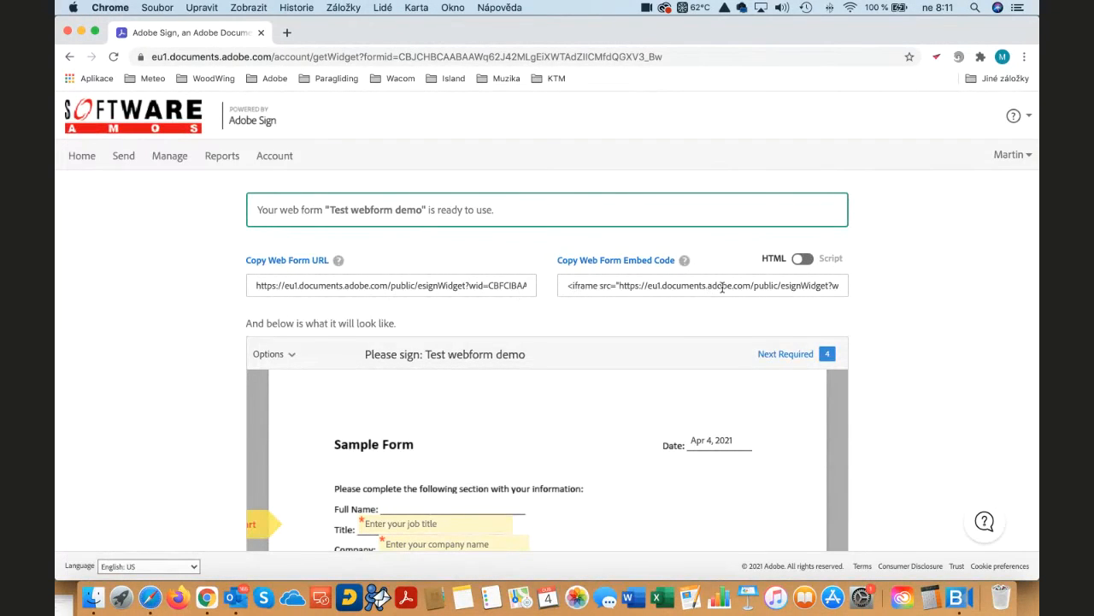
- Examine the preview of the finished web form from the header to the signature section
scroll(722, 288, "down", 2)
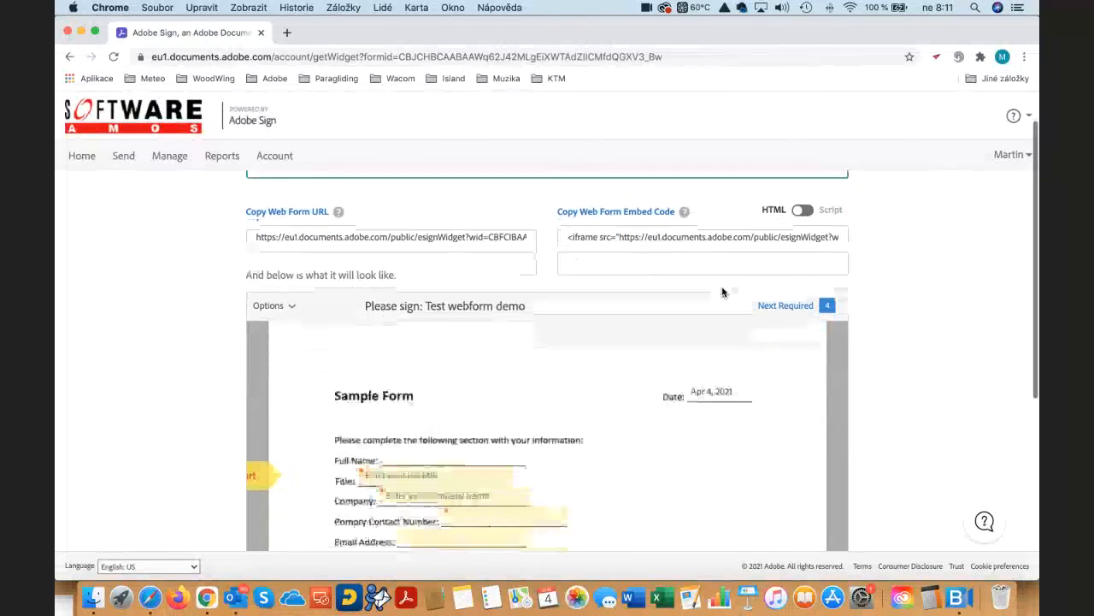
scroll(722, 292, "down", 5)
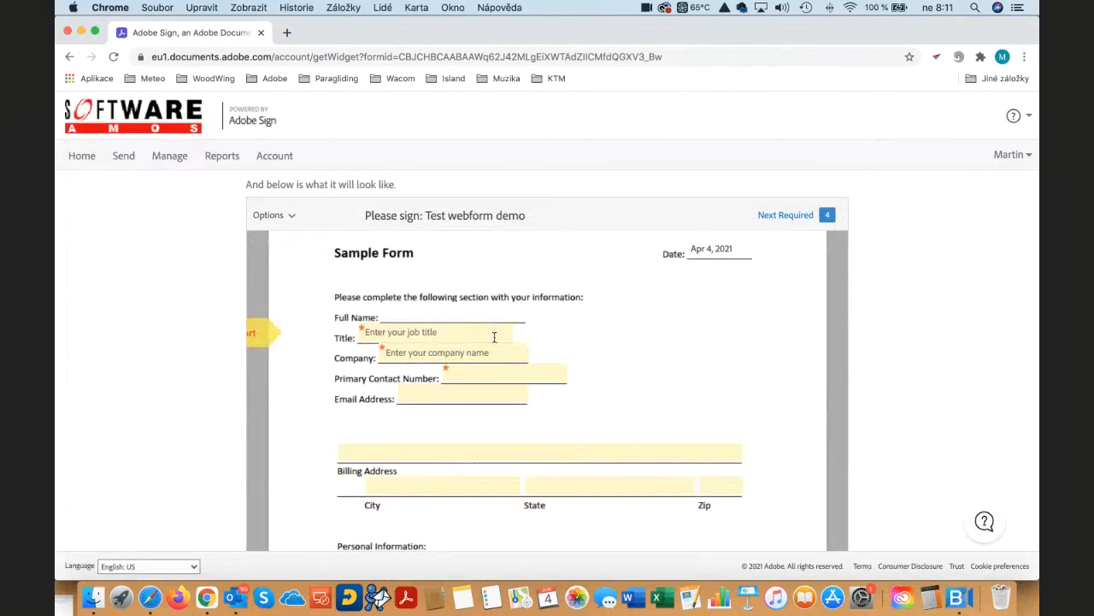
scroll(436, 340, "down", 4)
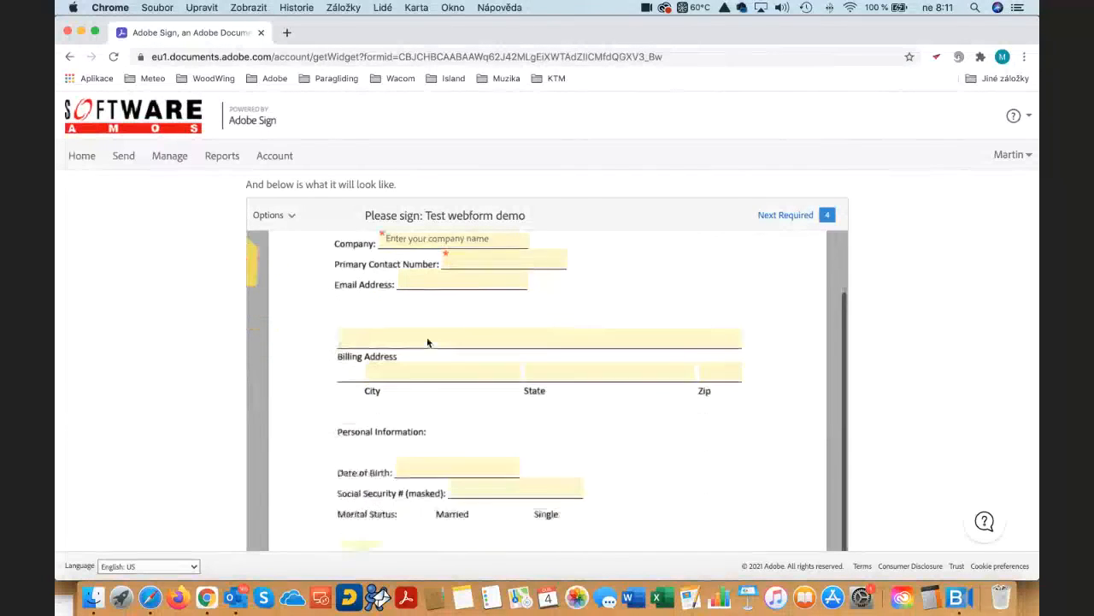
scroll(427, 342, "down", 2)
scroll(427, 342, "down", 4)
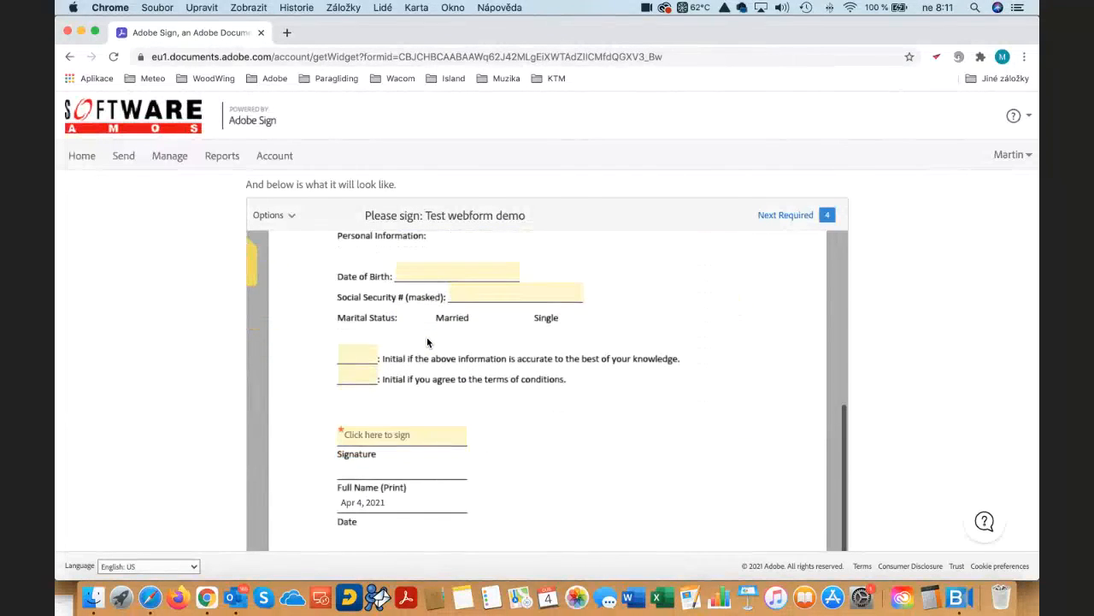
scroll(428, 342, "down", 3)
scroll(427, 338, "up", 10)
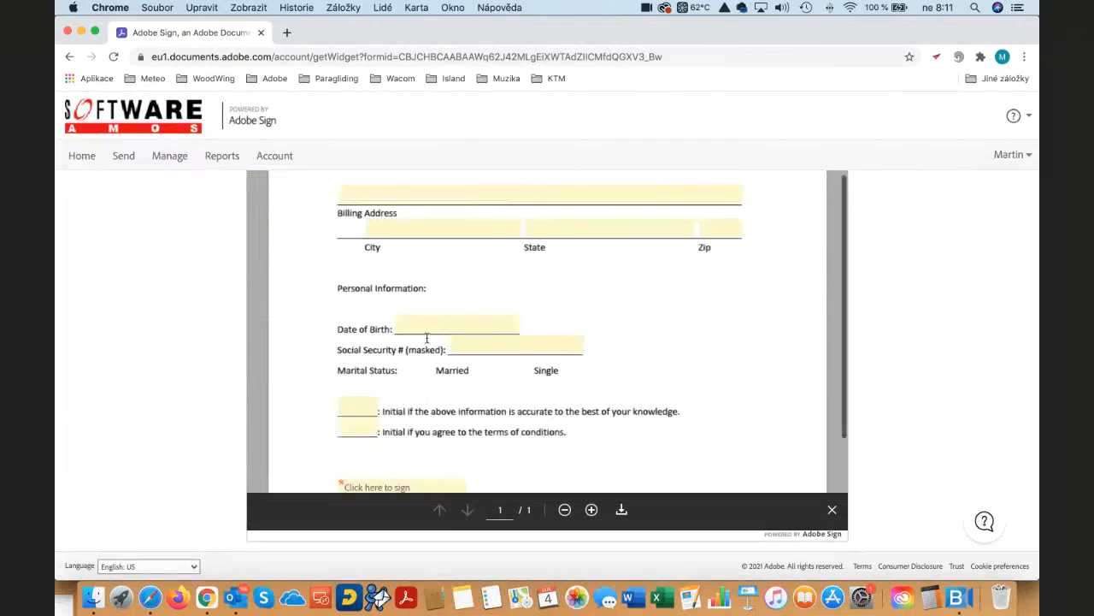
scroll(427, 341, "up", 5)
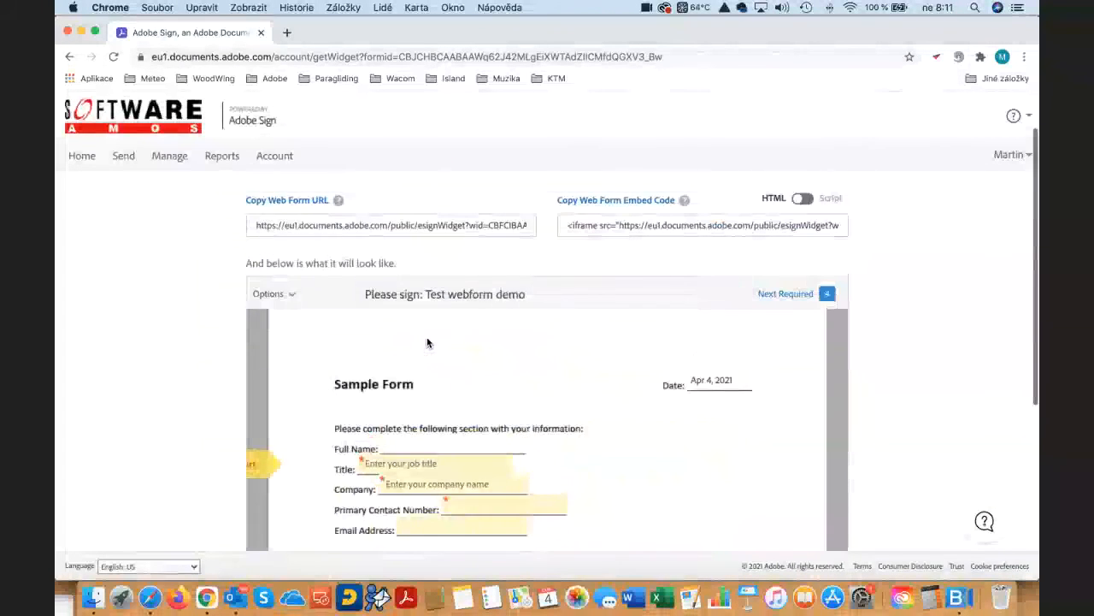
- Copy the web form URL, switch to Safari and open the form there
left_click(380, 286)
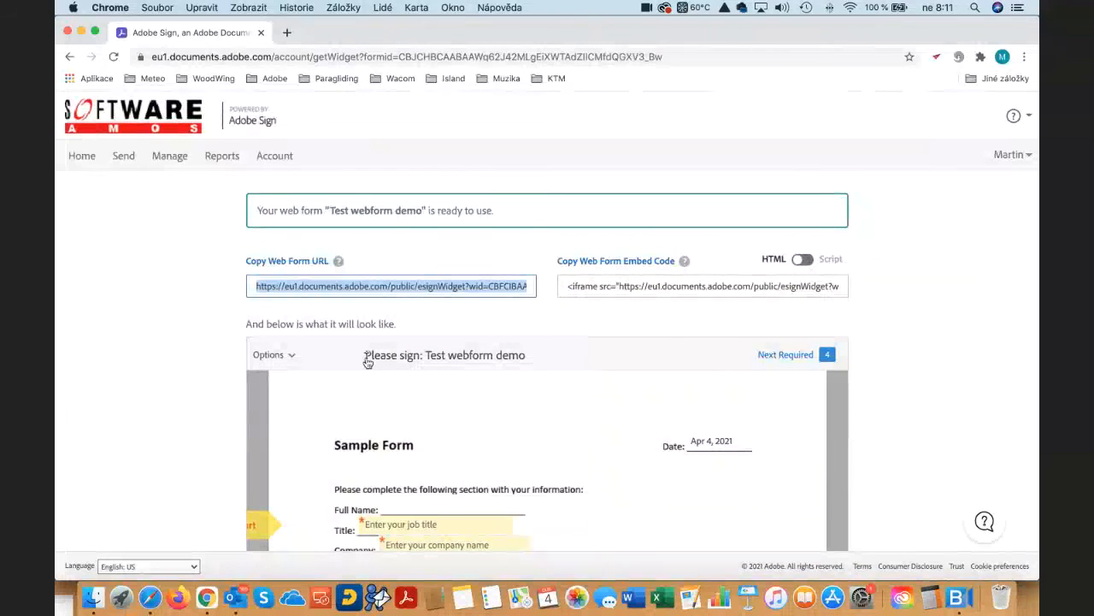
key("super+Tab")
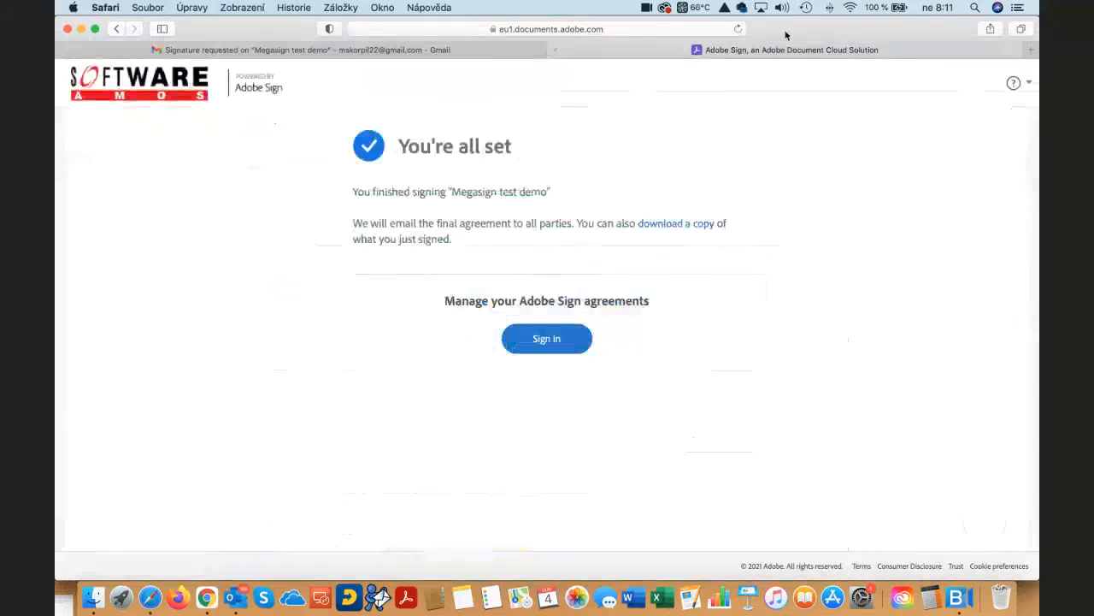
left_click(528, 32)
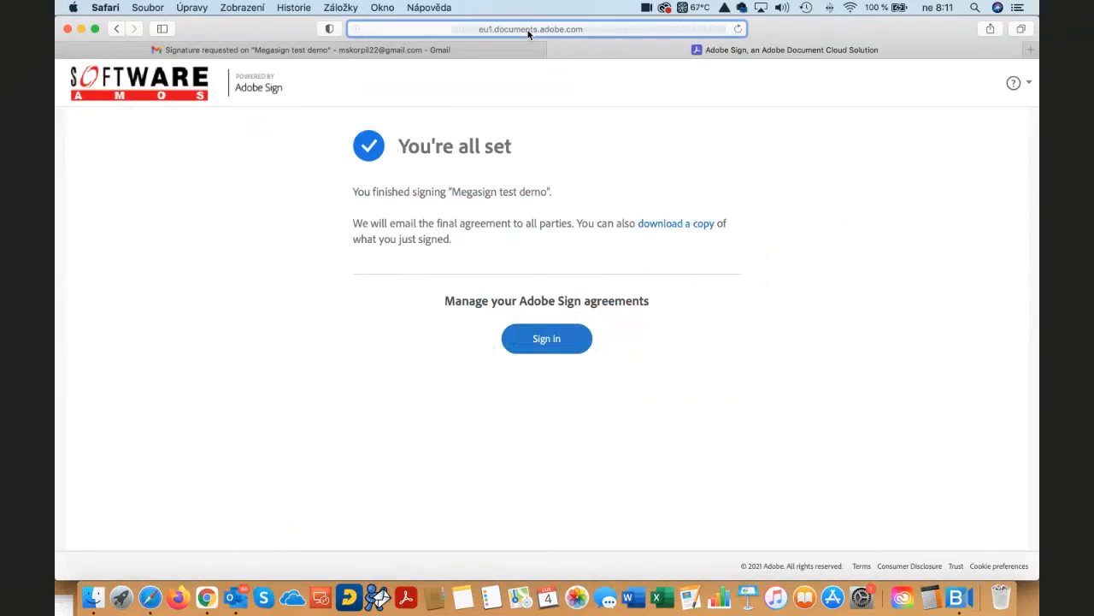
left_click(568, 30)
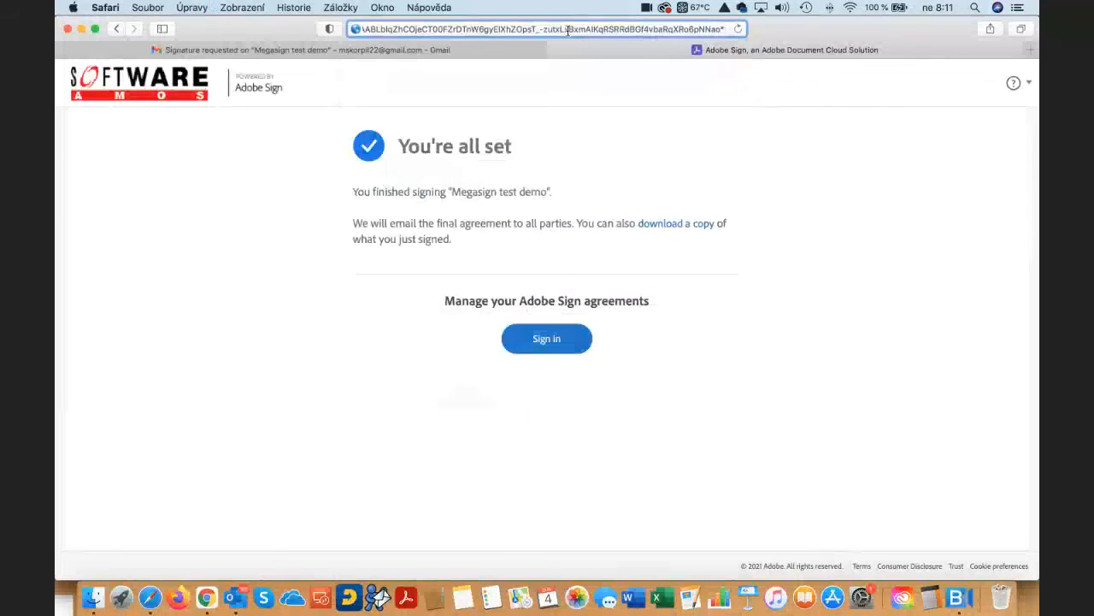
key("Return")
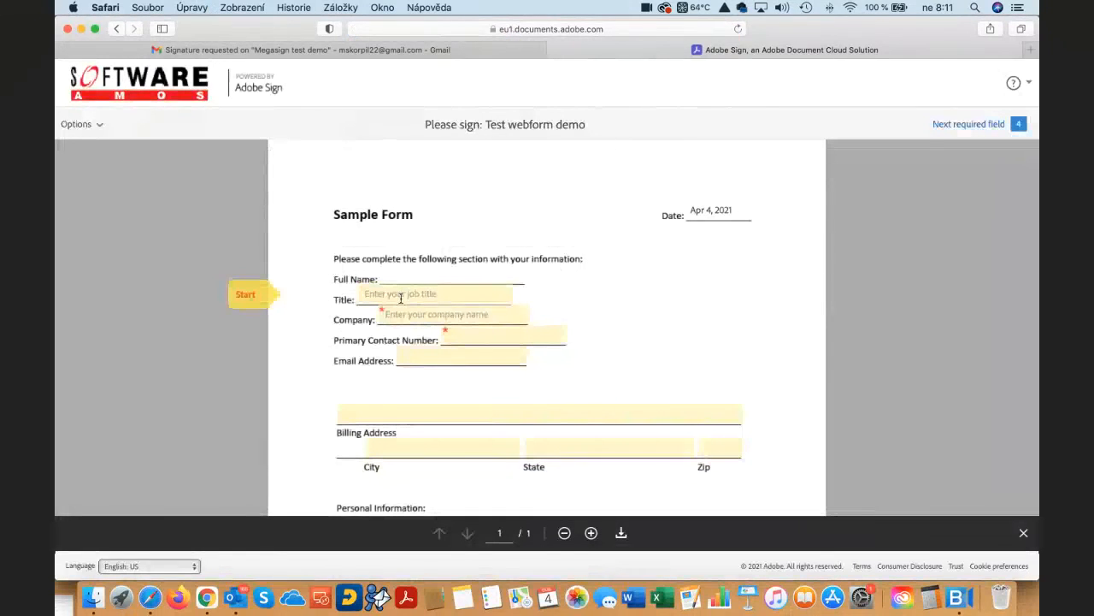
- Fill in the form's Title field with "Managing Director" and enter the company name in the Company field
left_click(385, 294)
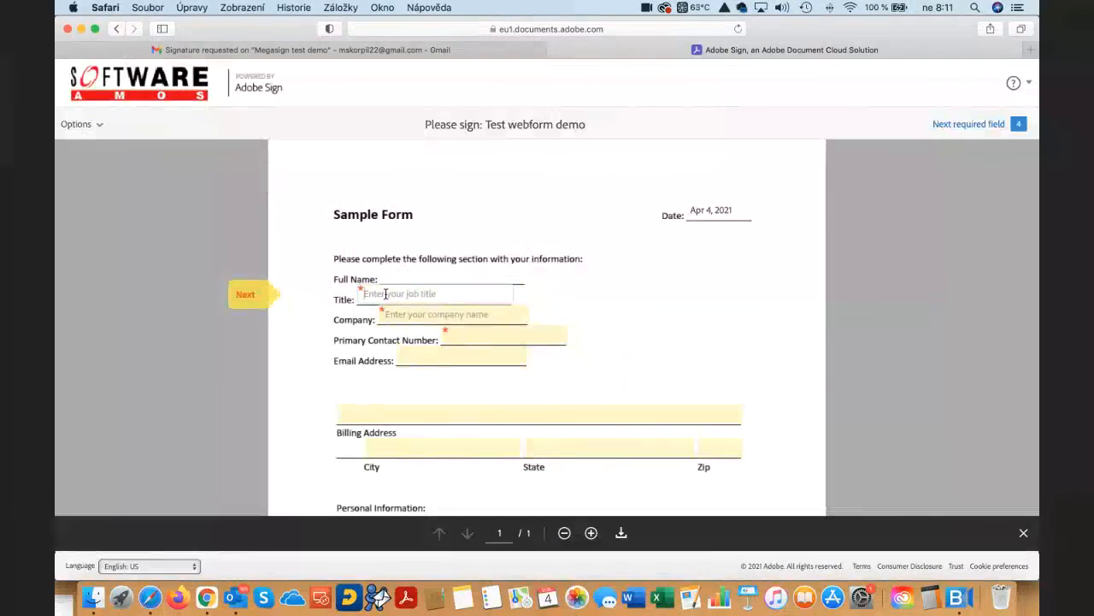
left_click(429, 314)
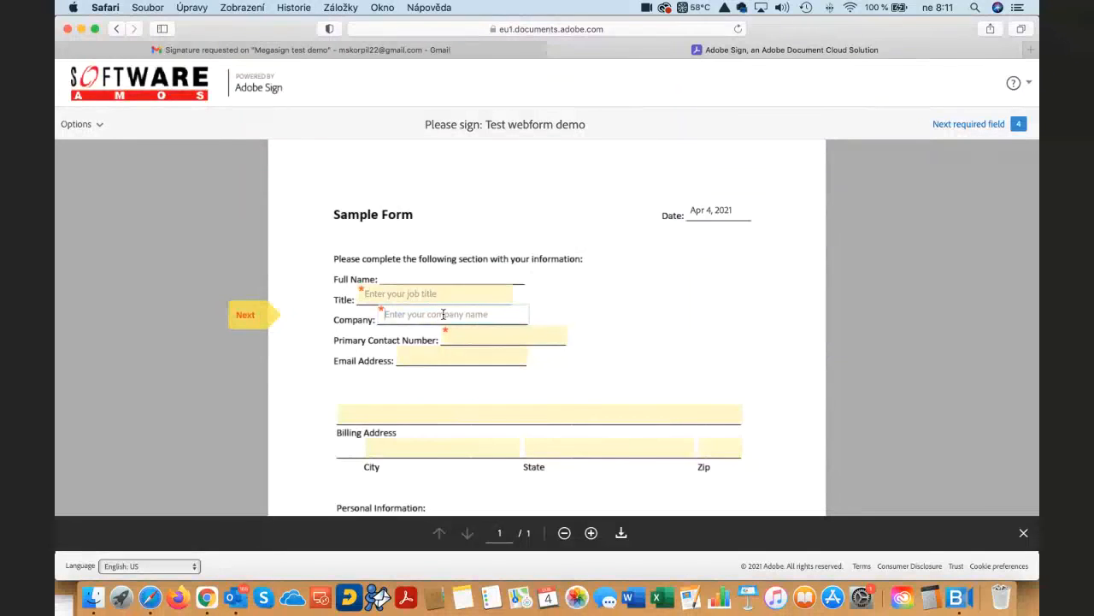
scroll(443, 314, "down", 10)
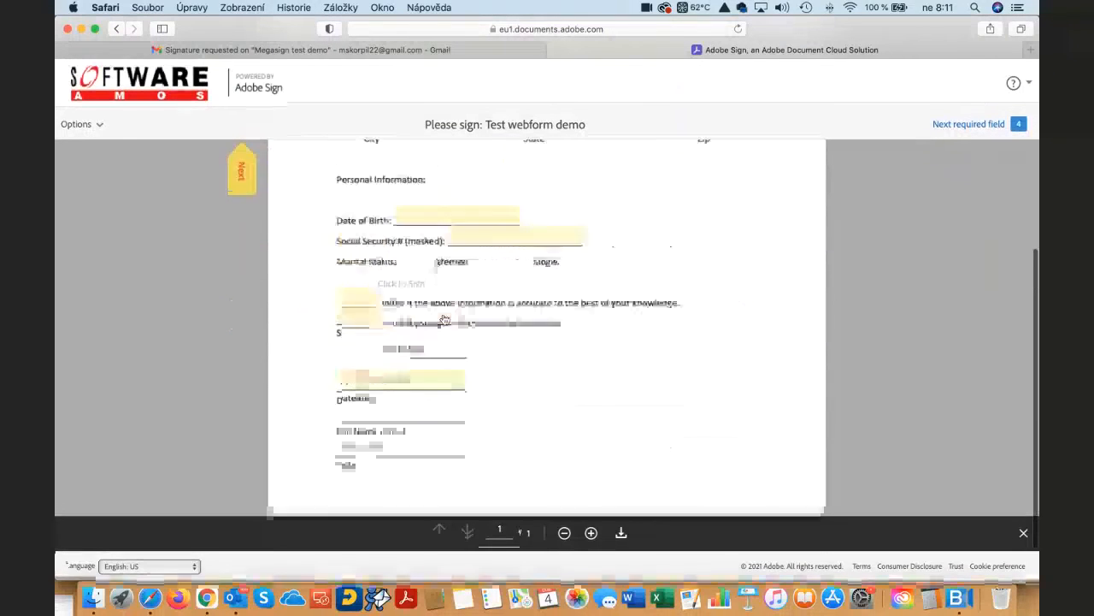
scroll(444, 320, "up", 10)
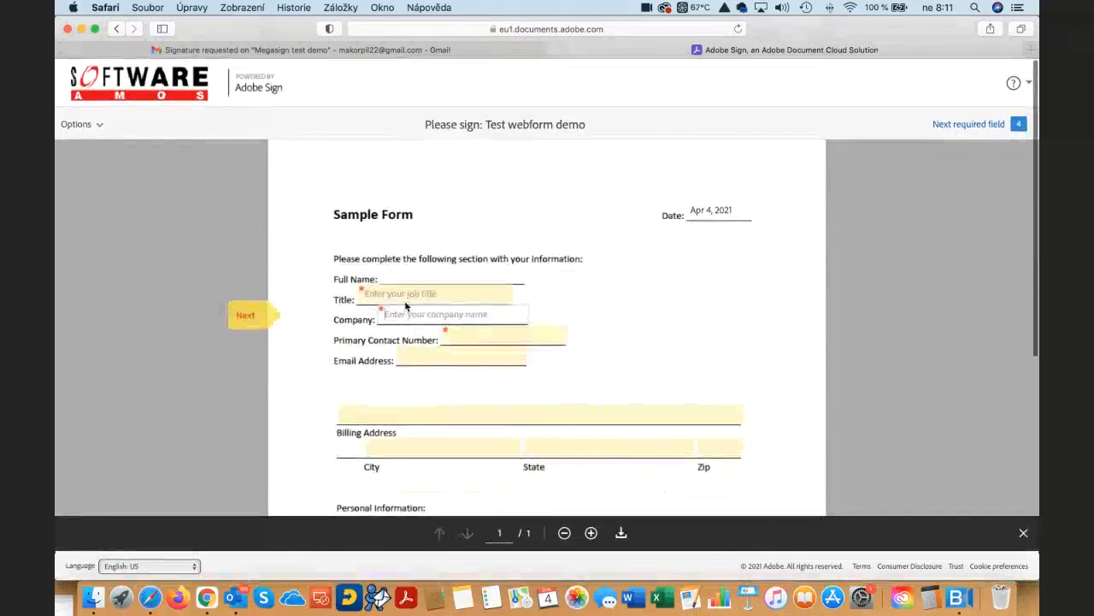
left_click(402, 295)
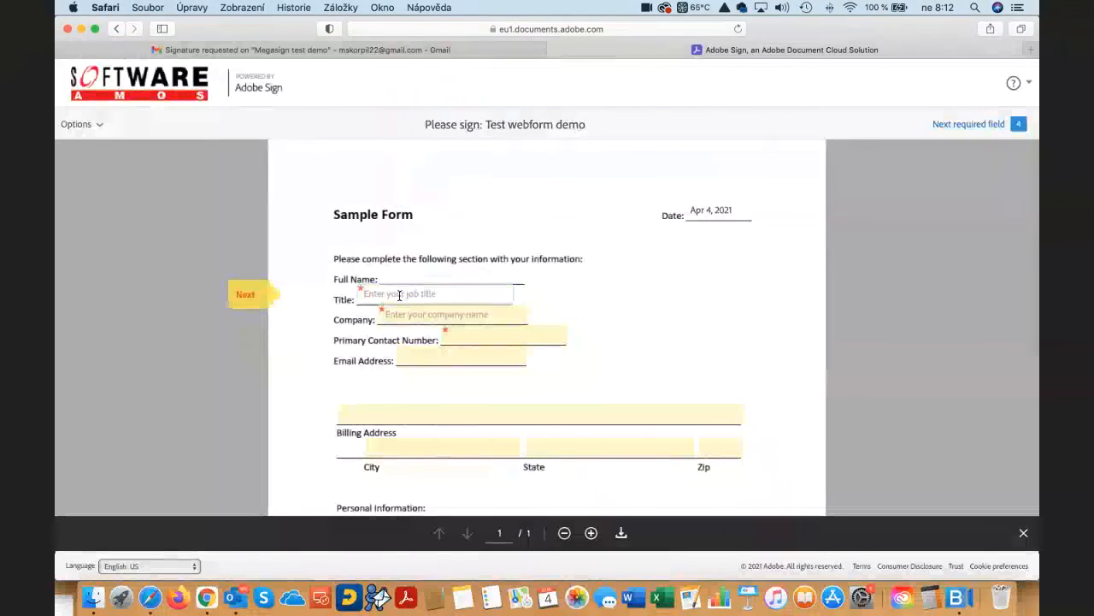
type("Managing Director")
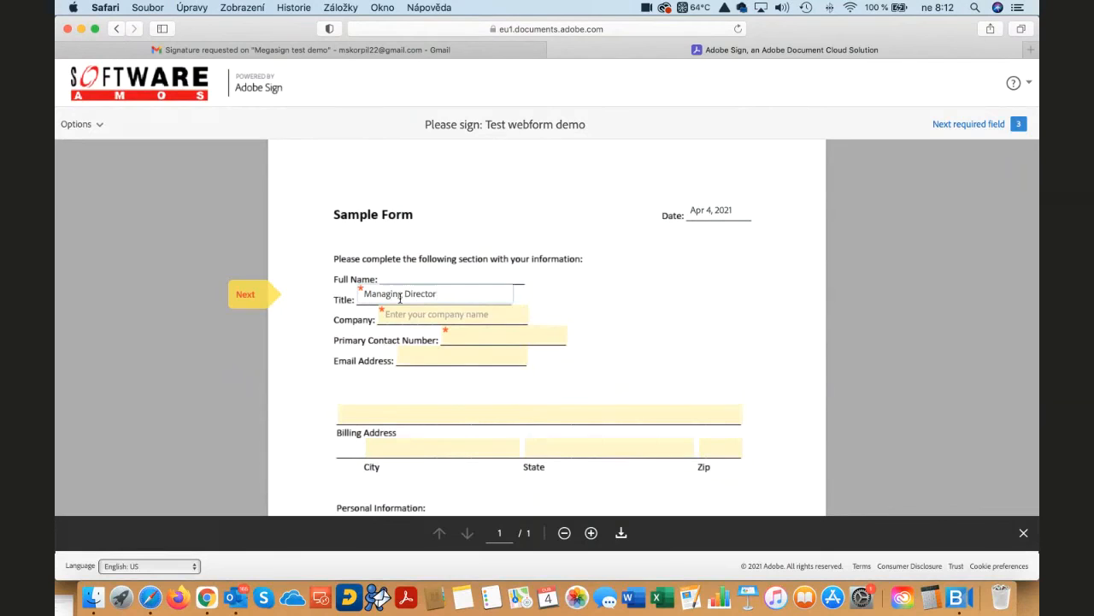
left_click(419, 316)
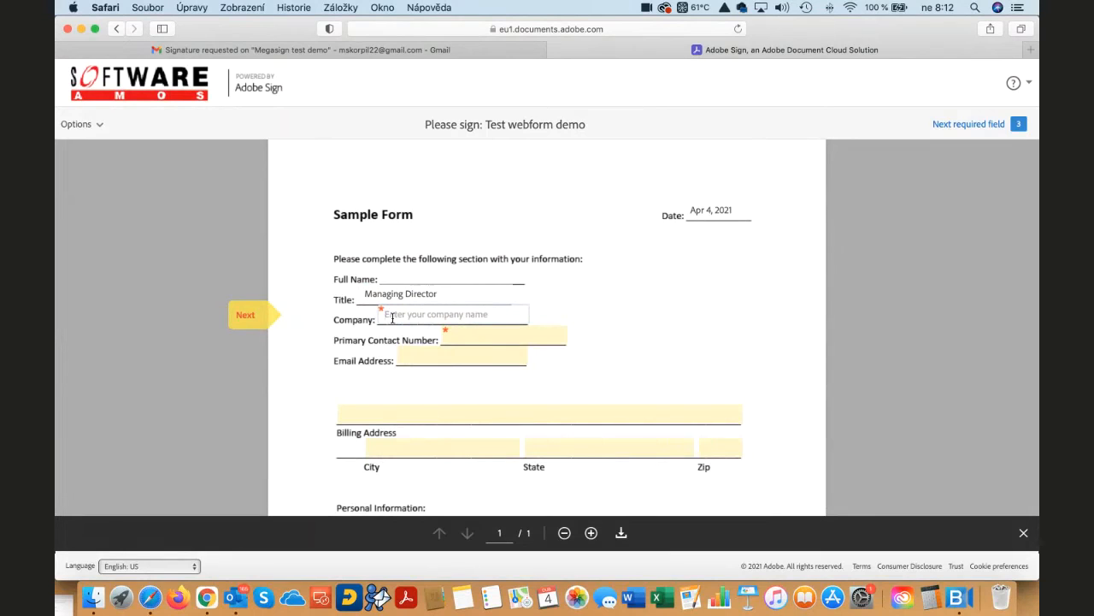
type("Amos Software")
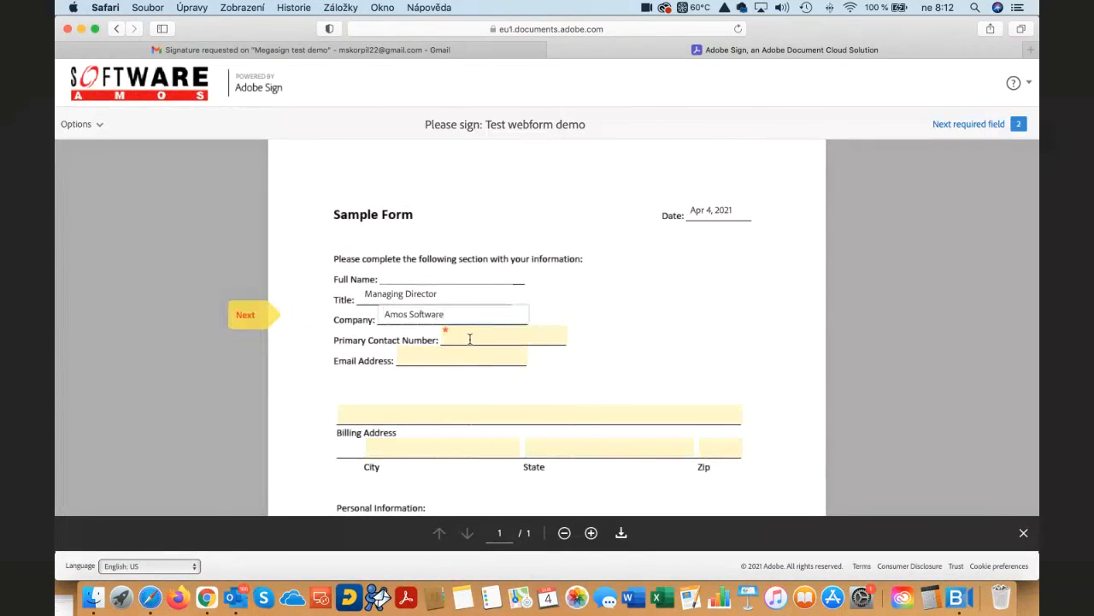
- Fill in the required Primary Contact Number field with a valid US-format phone number
left_click(469, 339)
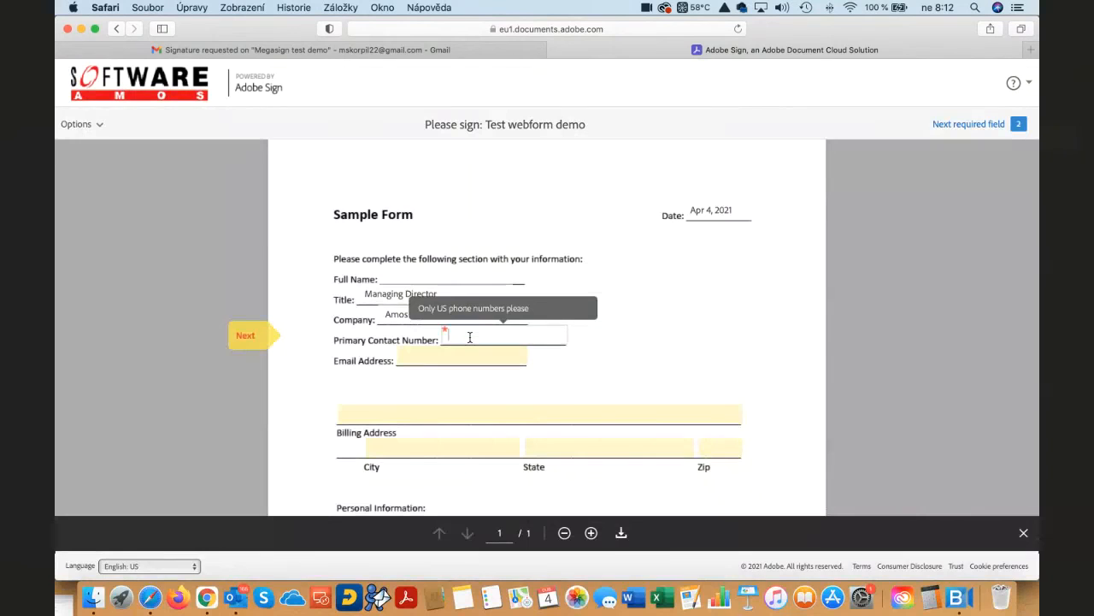
type("+4")
key("BackSpace")
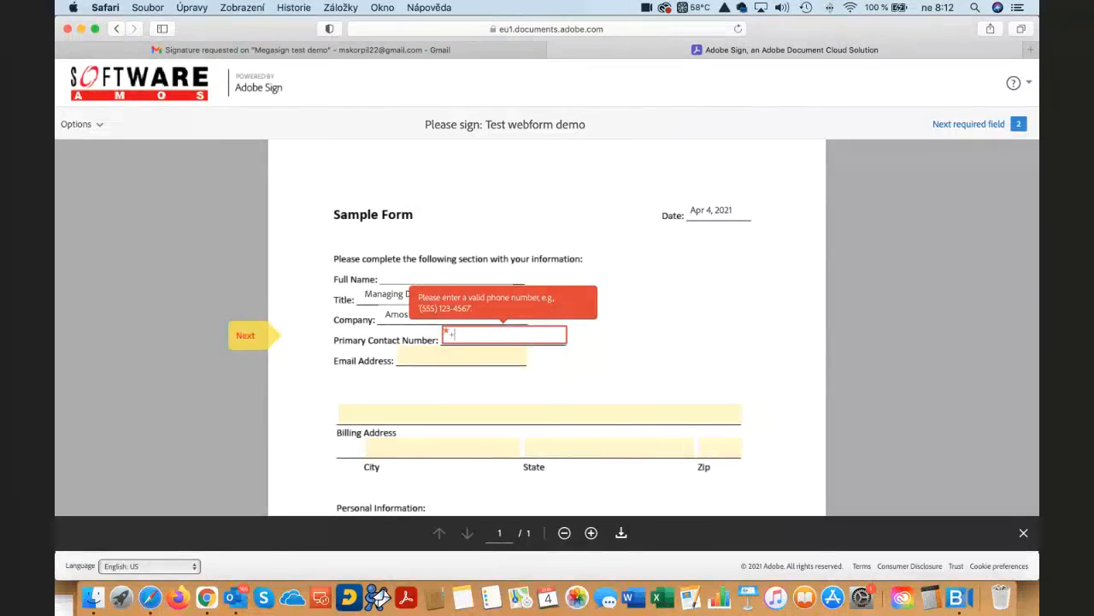
key("BackSpace")
type("(")
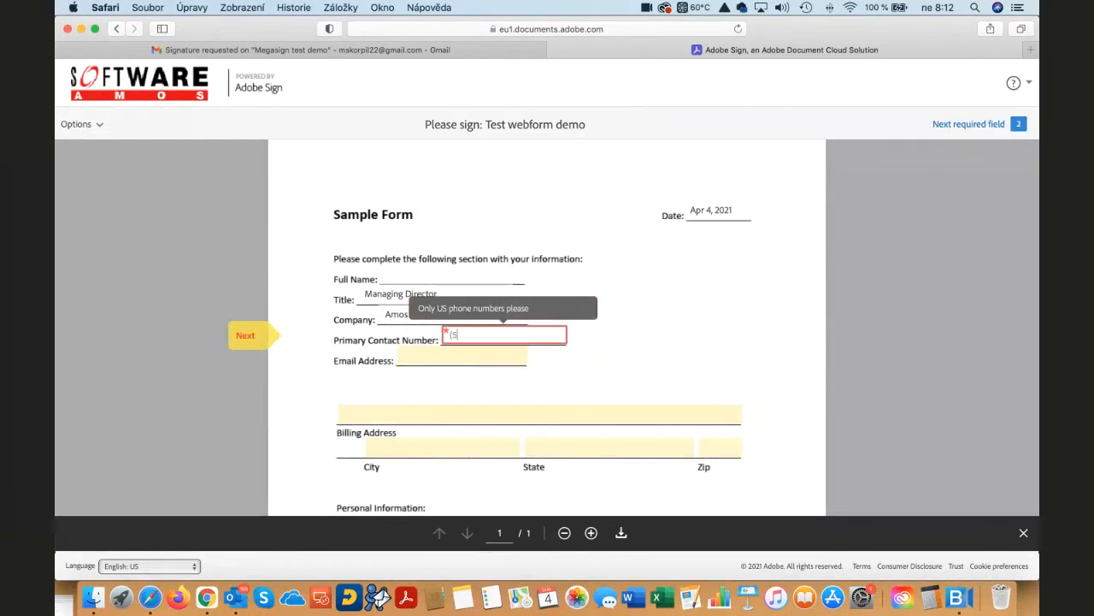
type("555)1W2")
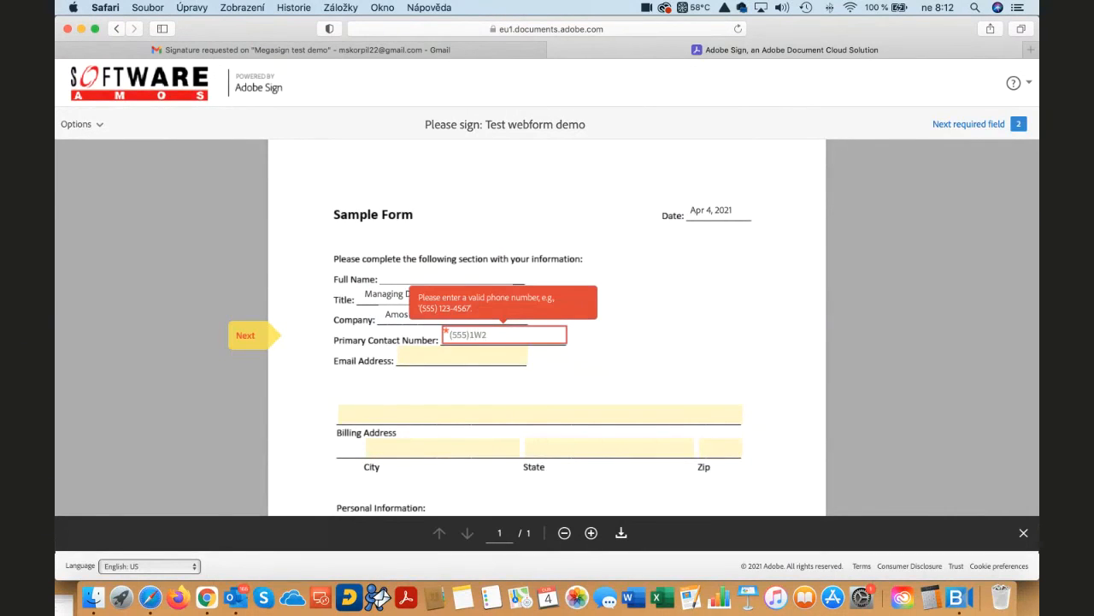
key("BackSpace")
key("BackSpace")
type("23-4576")
left_click(470, 362)
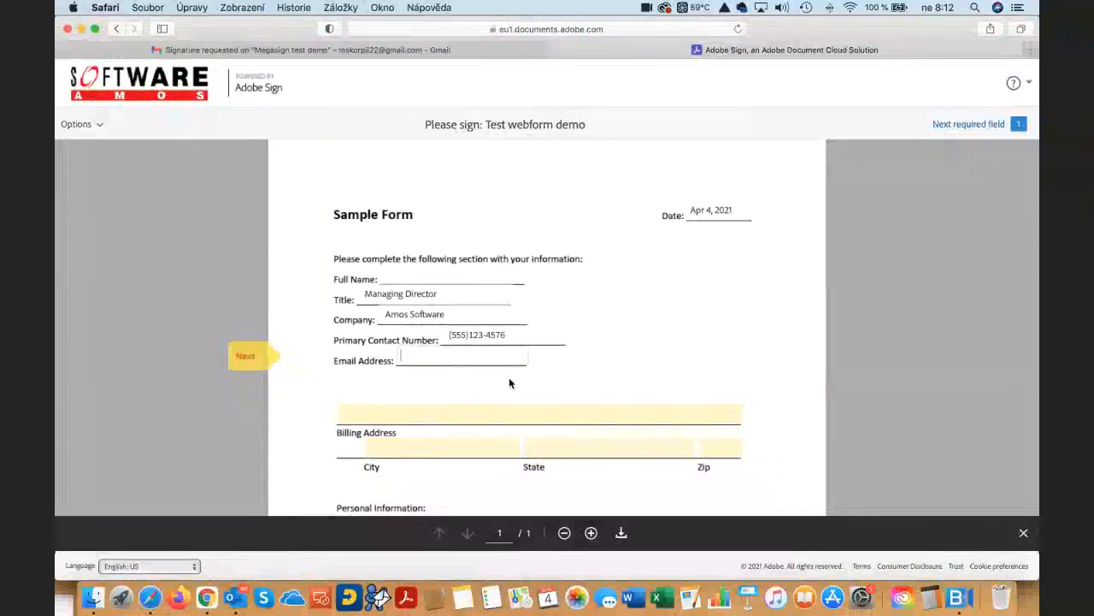
- Sign the form's Signature field with the prefilled typed signature
scroll(469, 381, "down", 5)
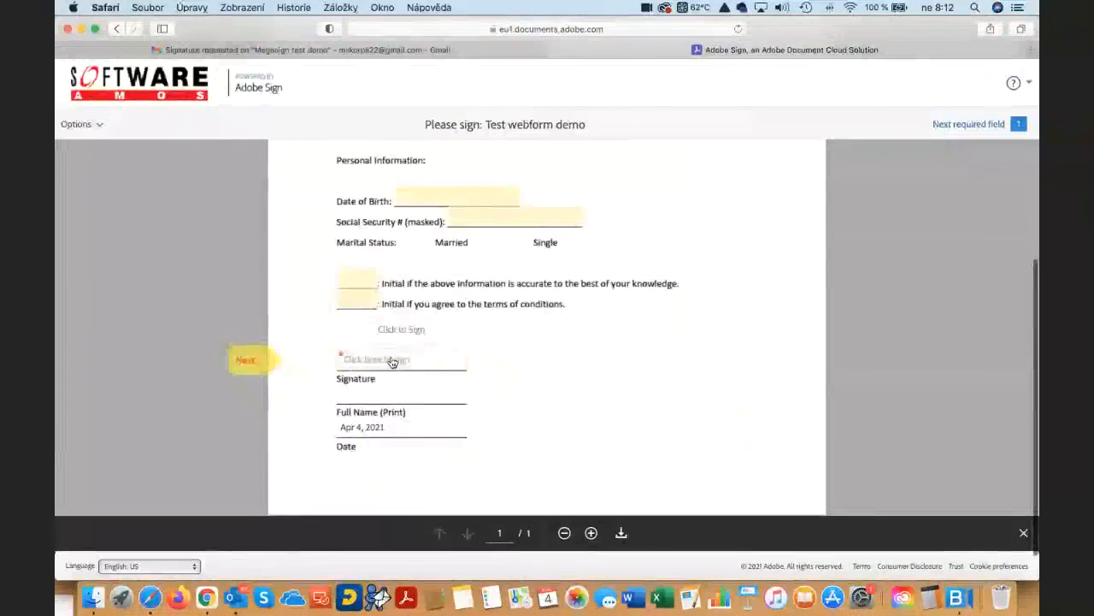
left_click(390, 359)
left_click(740, 303)
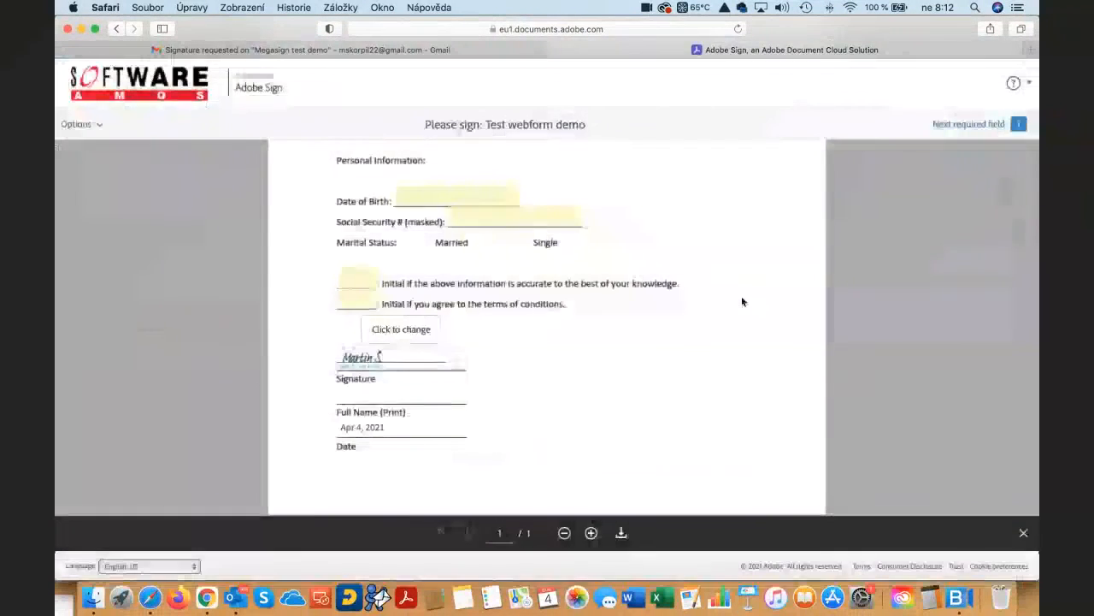
- Replace the typed signature with a freehand drawn signature and apply it to the Signature field
left_click(363, 365)
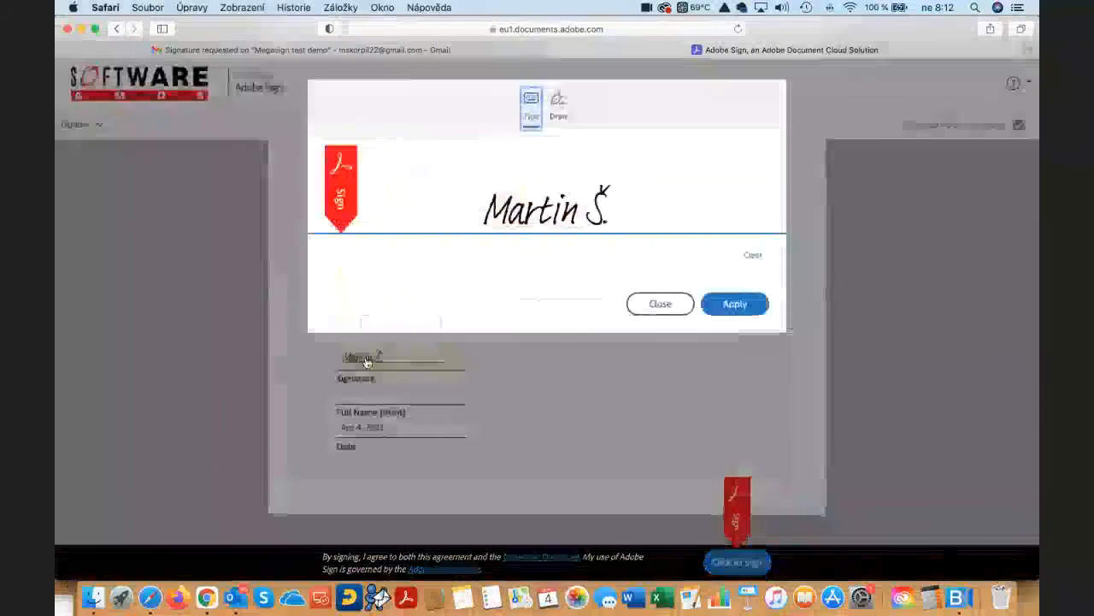
left_click(563, 110)
mouse_move(471, 160)
left_mouse_down()
mouse_move(418, 224)
mouse_move(444, 222)
left_mouse_up()
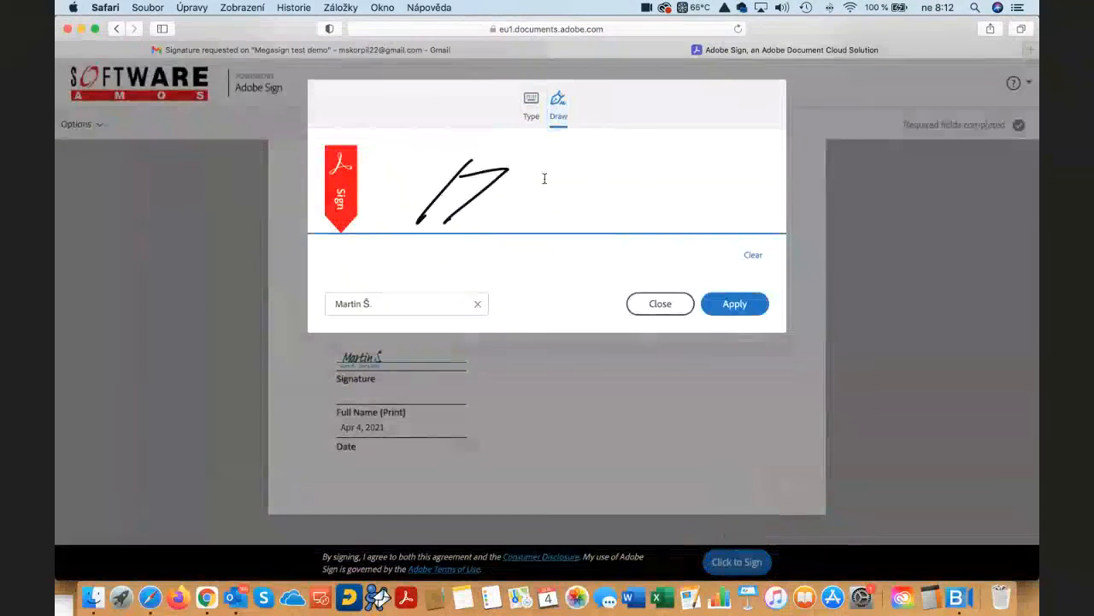
mouse_move(545, 178)
left_mouse_down()
mouse_move(493, 237)
mouse_move(657, 156)
mouse_move(561, 213)
mouse_move(587, 195)
mouse_move(588, 214)
left_mouse_up()
left_click_drag(676, 154, 544, 279)
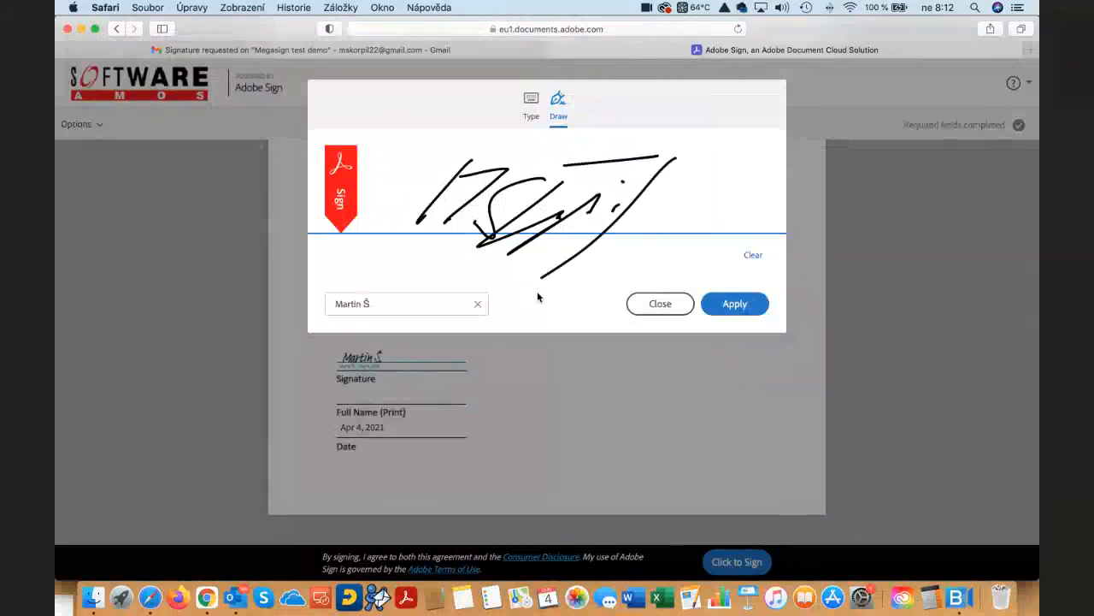
left_click(724, 306)
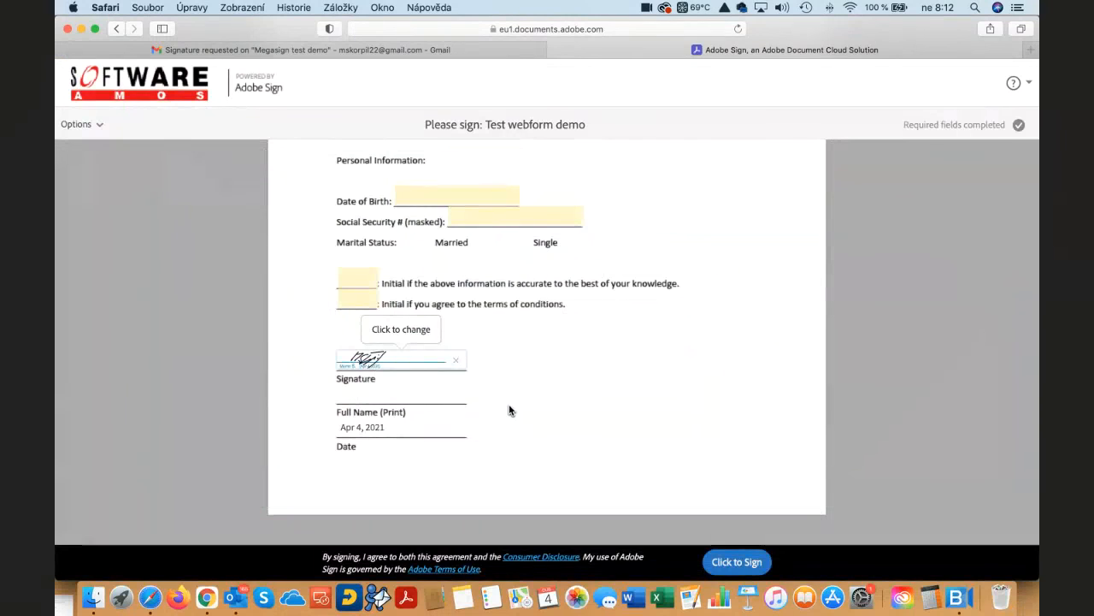
- Submit the signed web form using the prefilled e-mail address
scroll(500, 407, "down", 2)
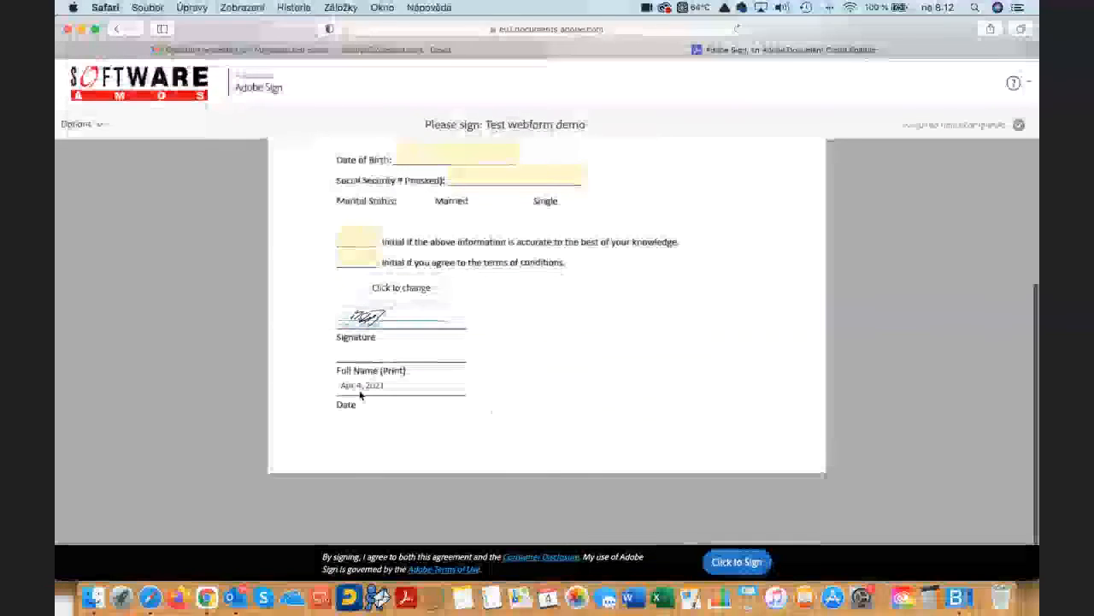
left_click(740, 564)
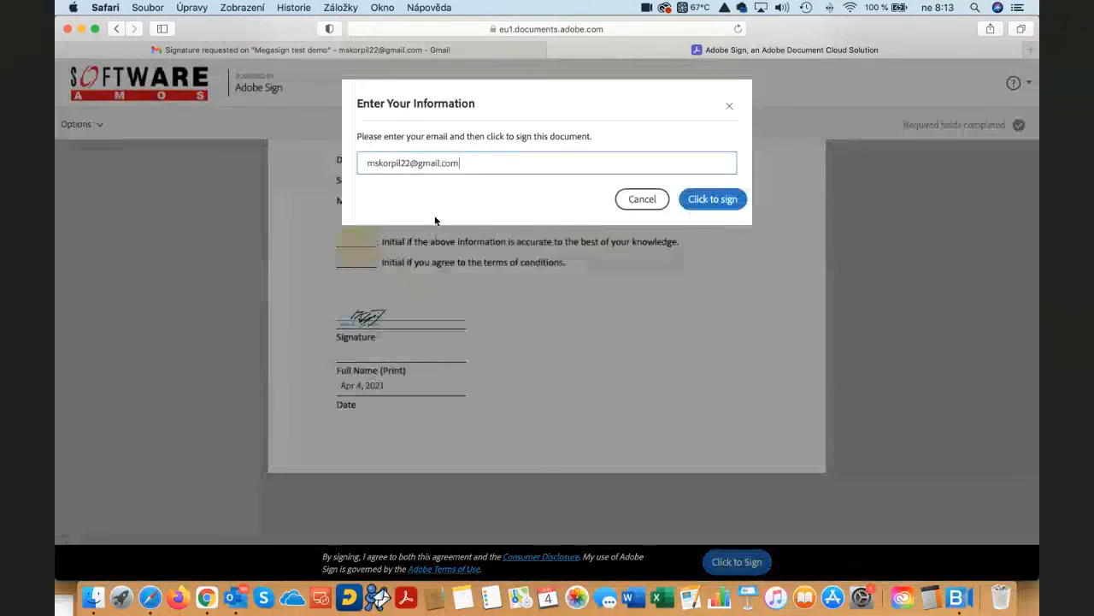
left_click(727, 202)
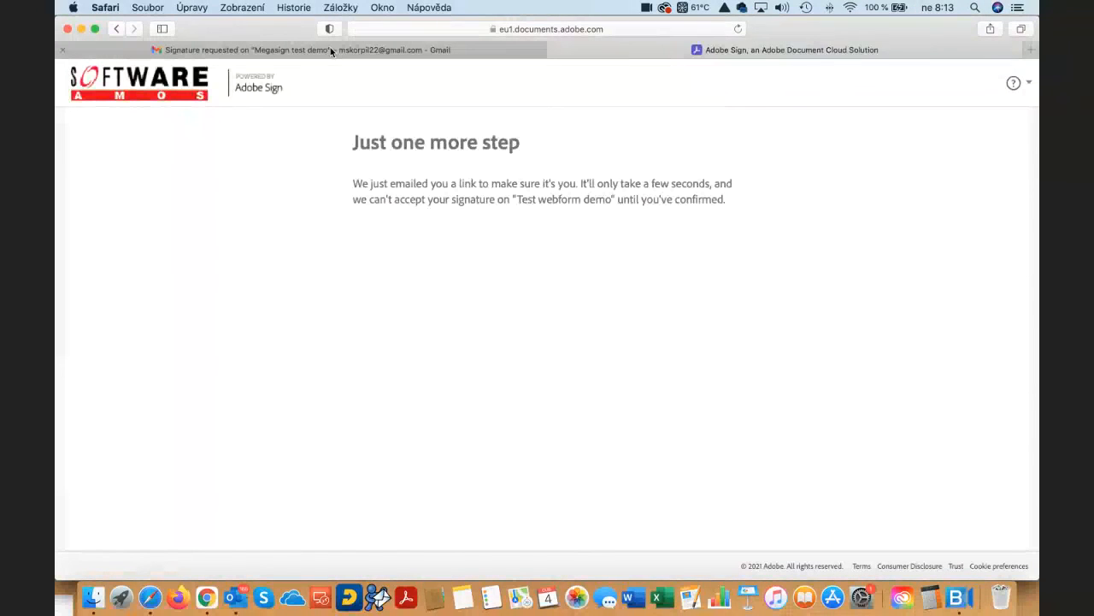
- Open the Adobe Sign message about confirming the Test webform demo signature in Gmail and confirm the e-mail address
mouse_move(330, 47)
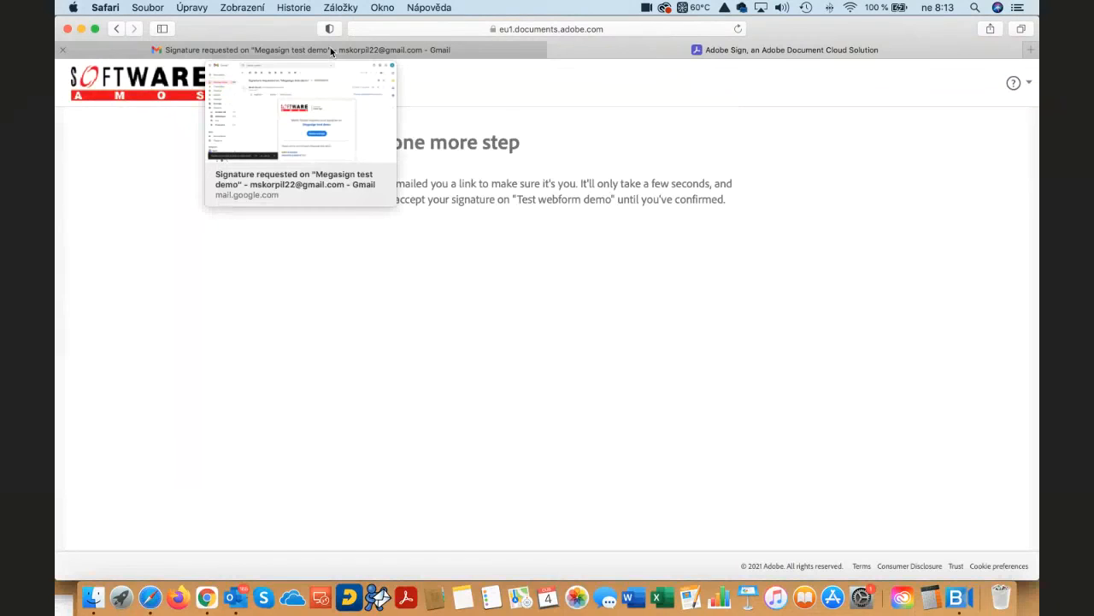
left_click(330, 47)
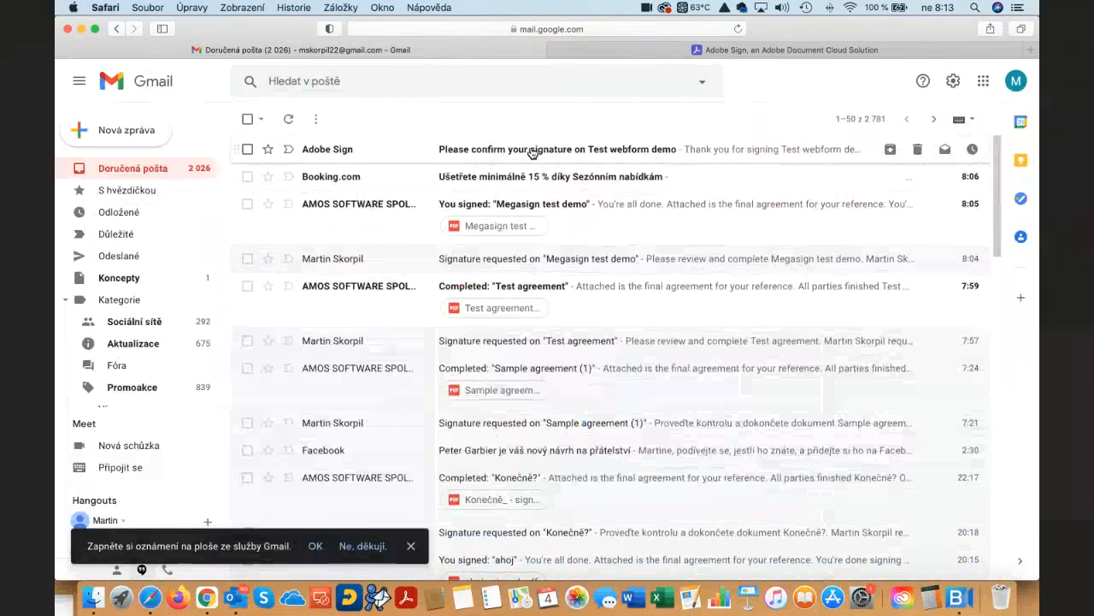
left_click(532, 152)
scroll(676, 307, "down", 3)
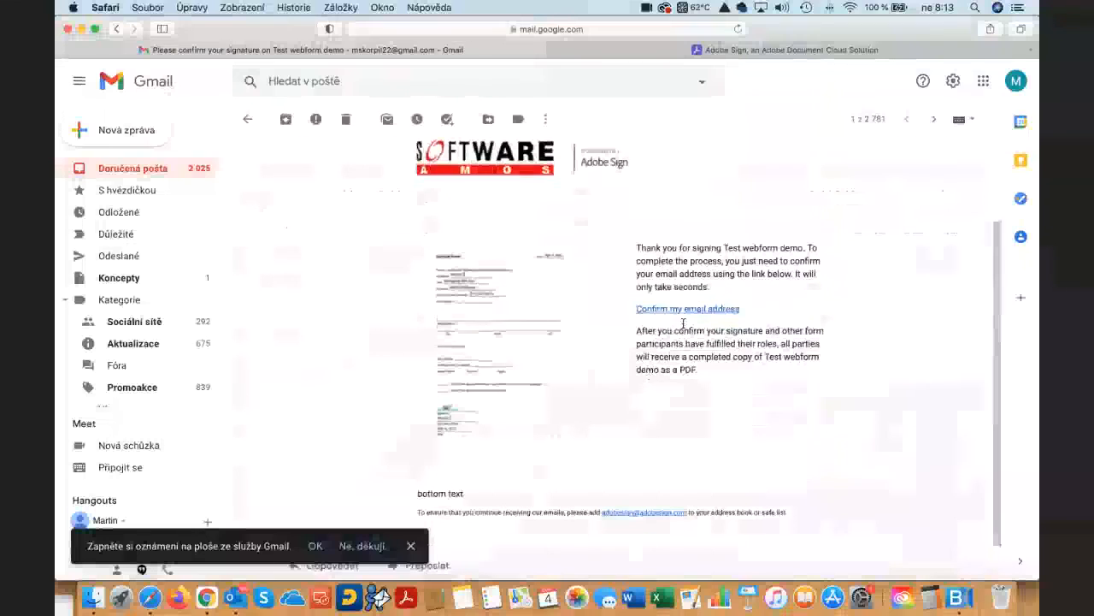
left_click(688, 309)
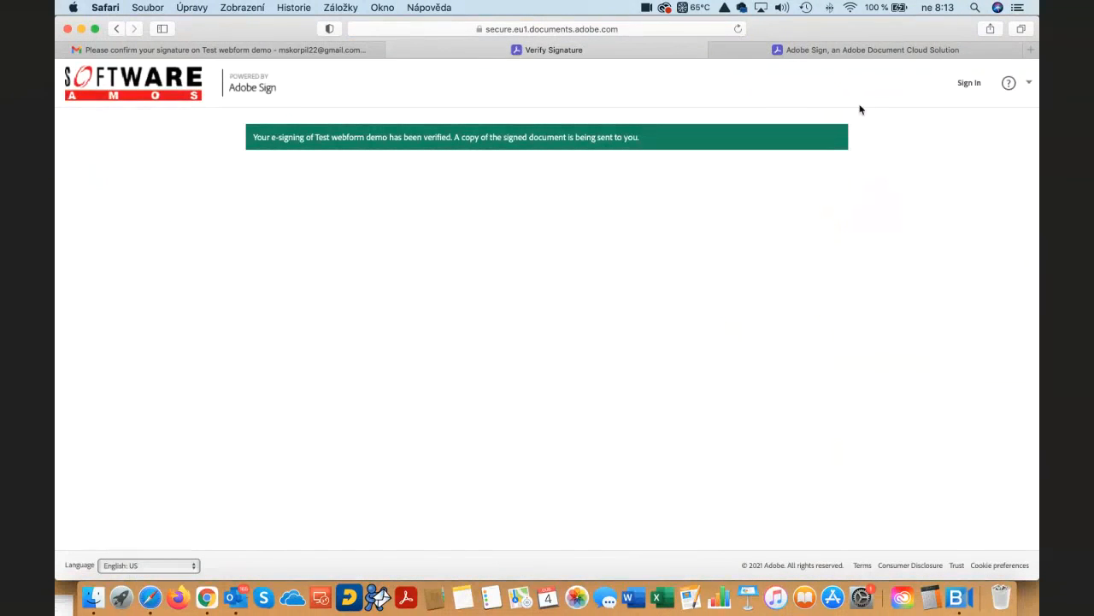
- Return to the Gmail inbox, examine the signed PDF attached to the "You signed" message for Test webform demo, and close it
mouse_move(826, 52)
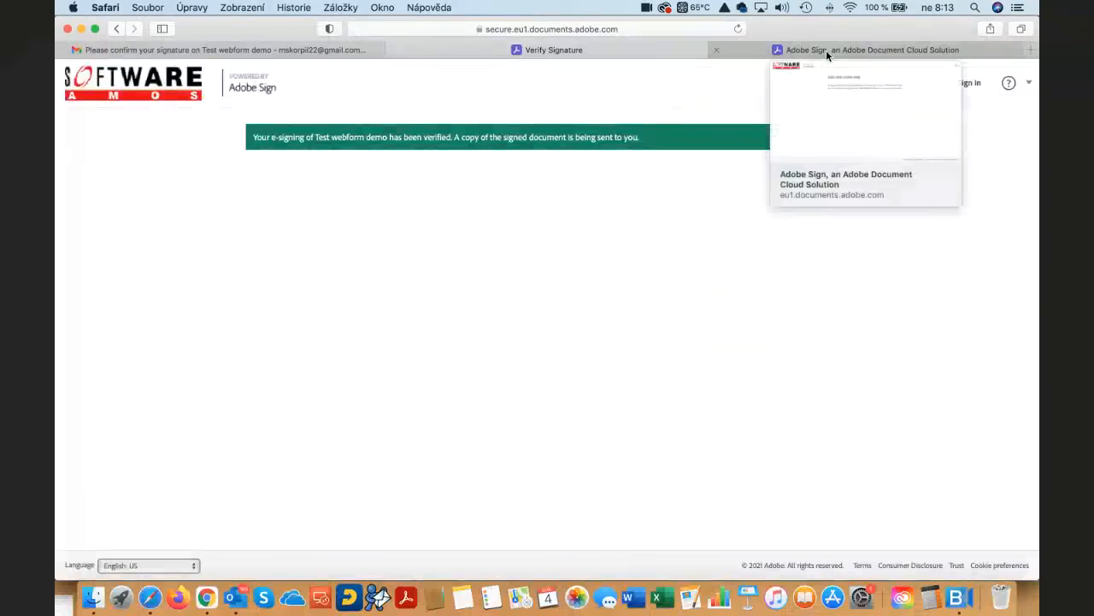
left_click(826, 50)
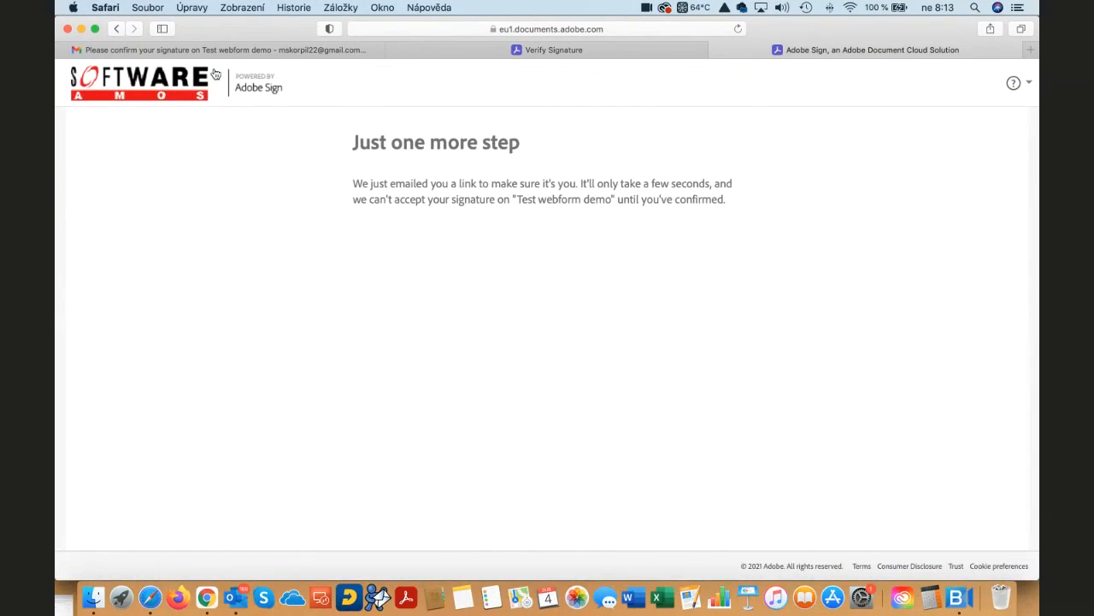
left_click(181, 50)
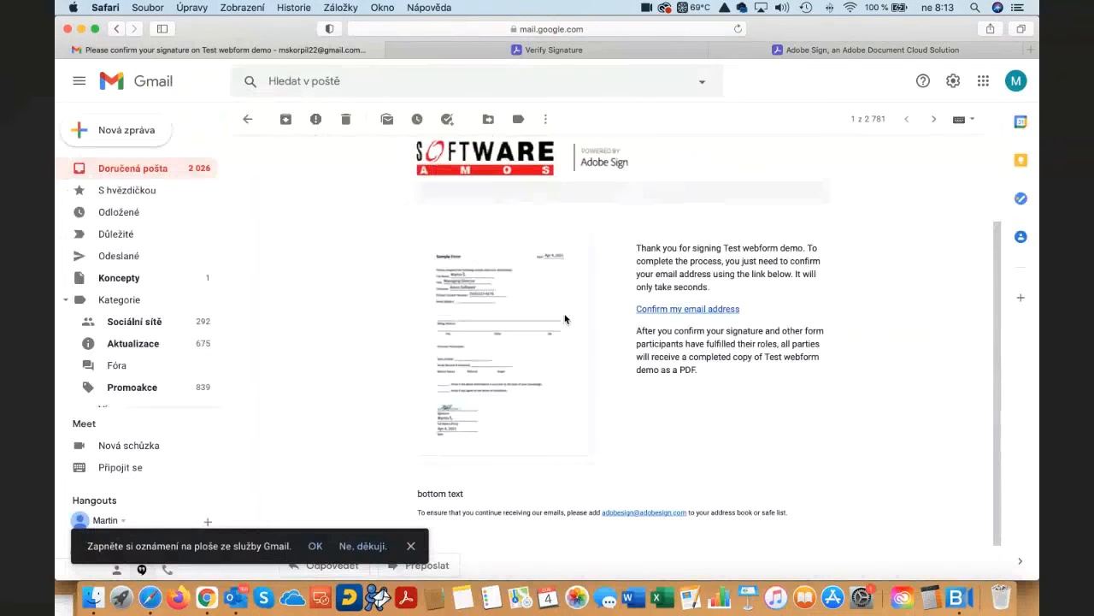
left_click(243, 119)
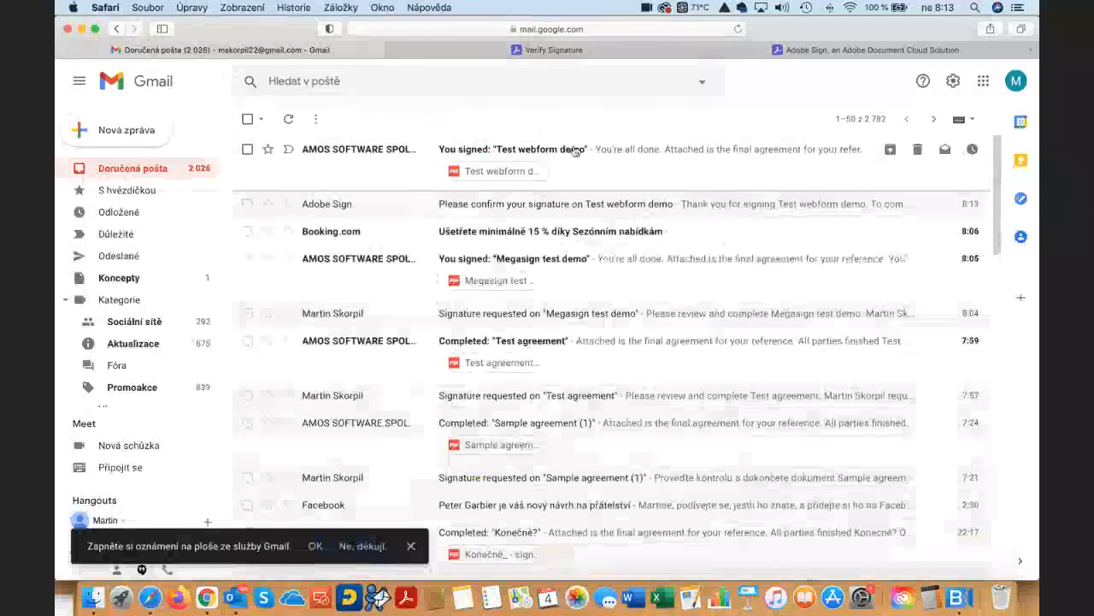
left_click(504, 172)
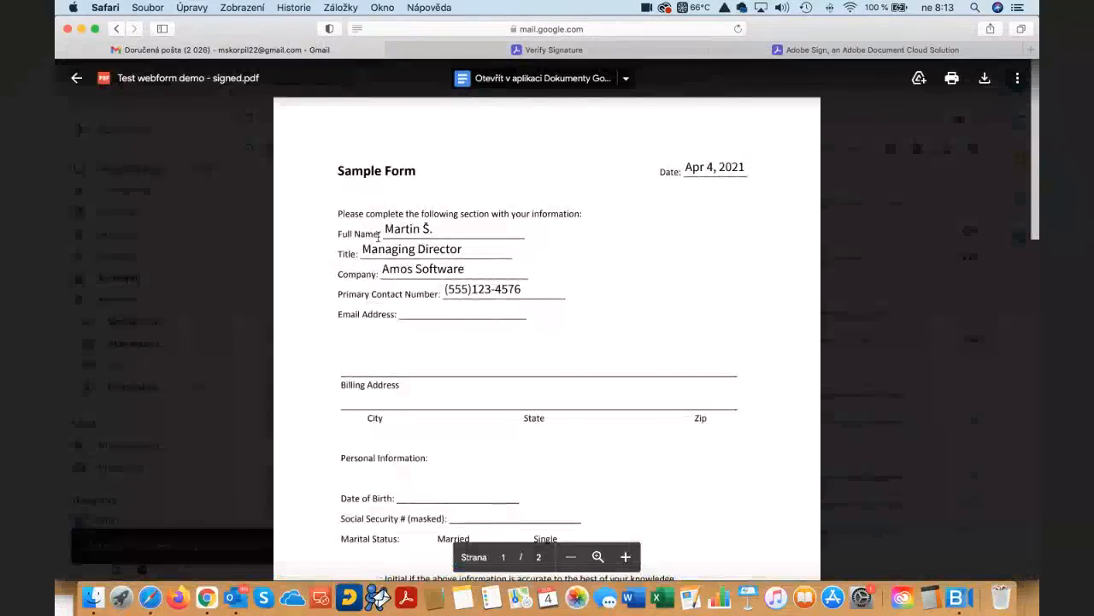
left_click_drag(383, 231, 494, 230)
left_click(425, 229)
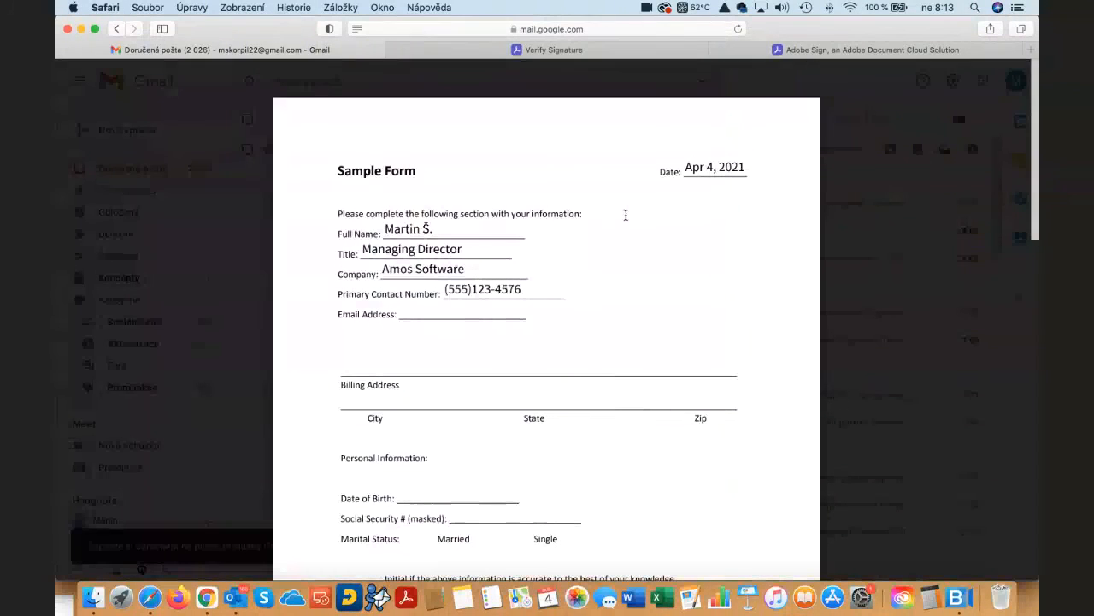
left_click(836, 209)
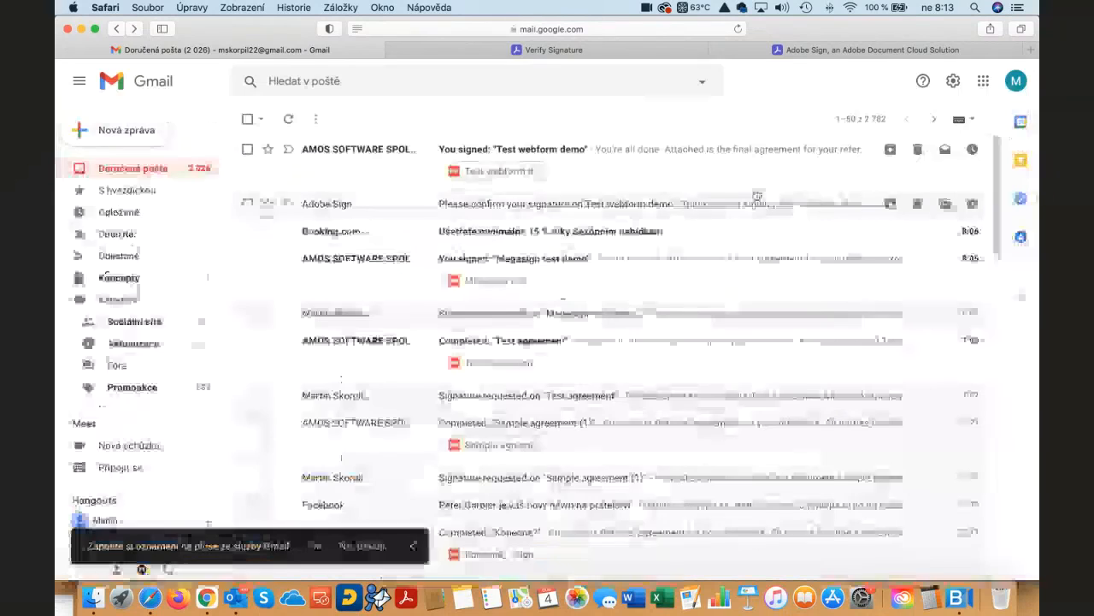
- Switch to Chrome and show the details and actions of the Test webform demo web form among the managed web forms
key("super+Tab")
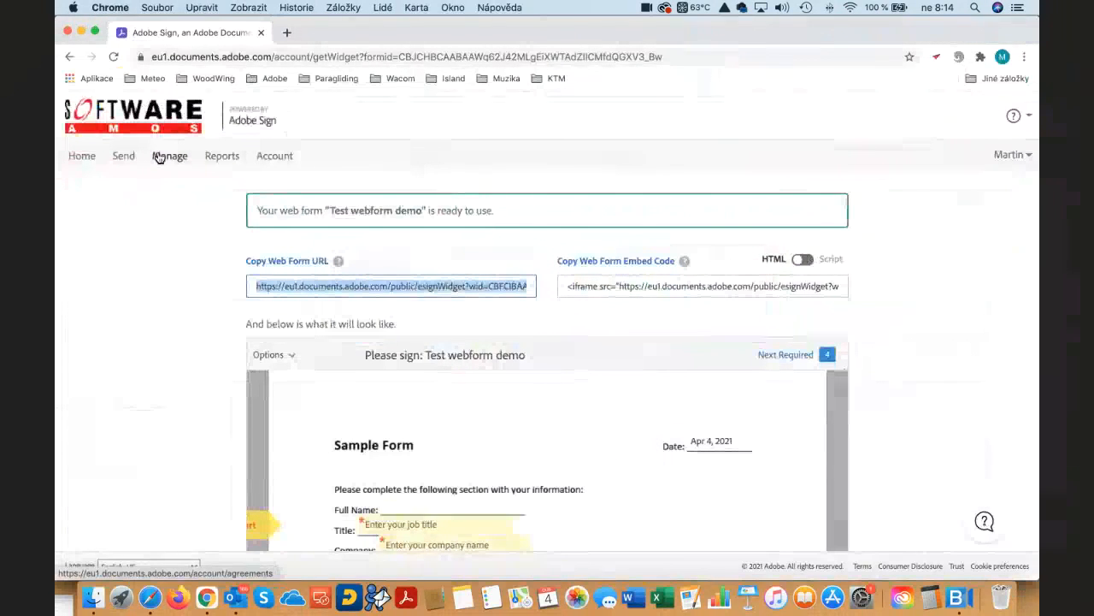
left_click(158, 157)
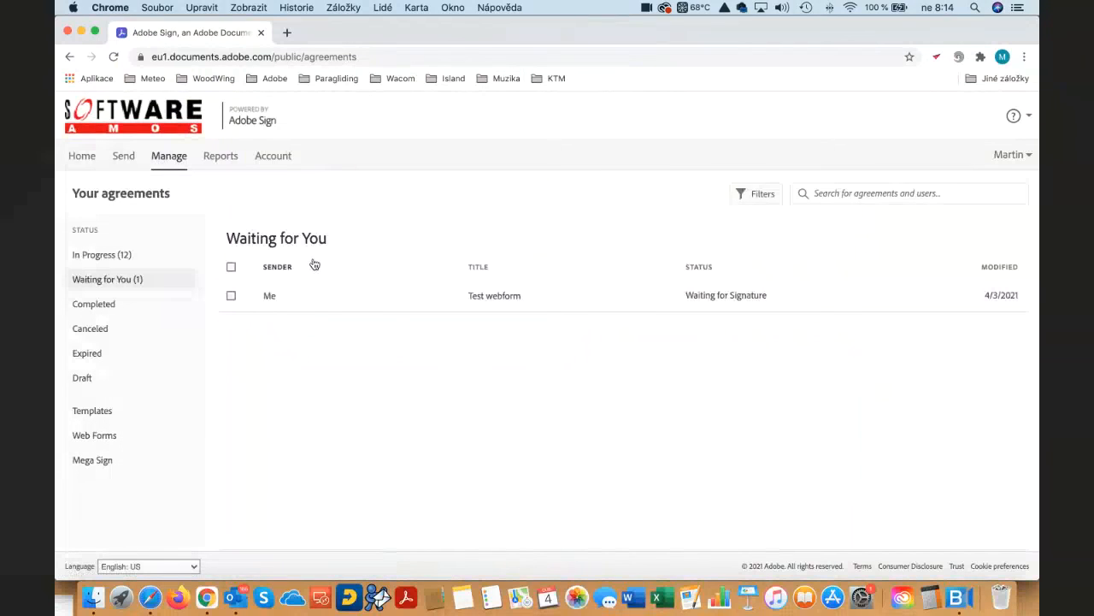
left_click(96, 438)
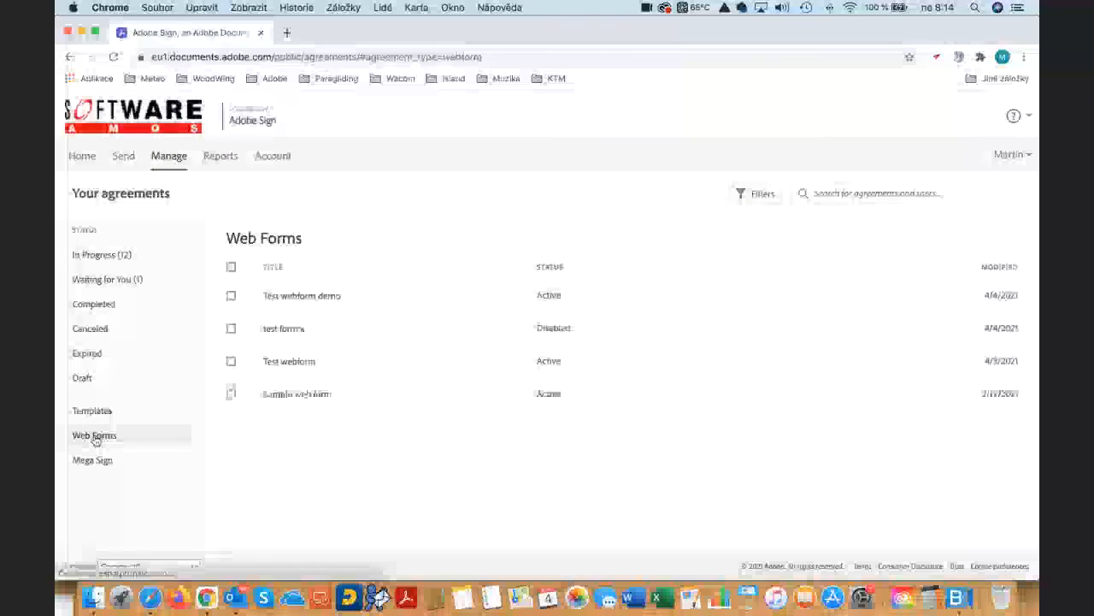
left_click(426, 298)
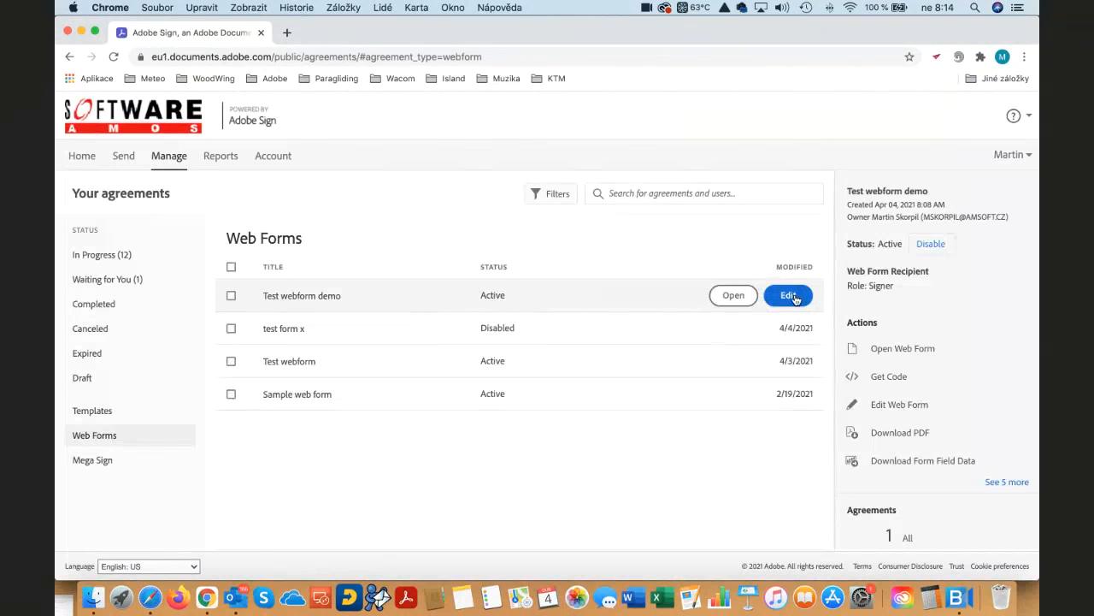
scroll(933, 307, "down", 2)
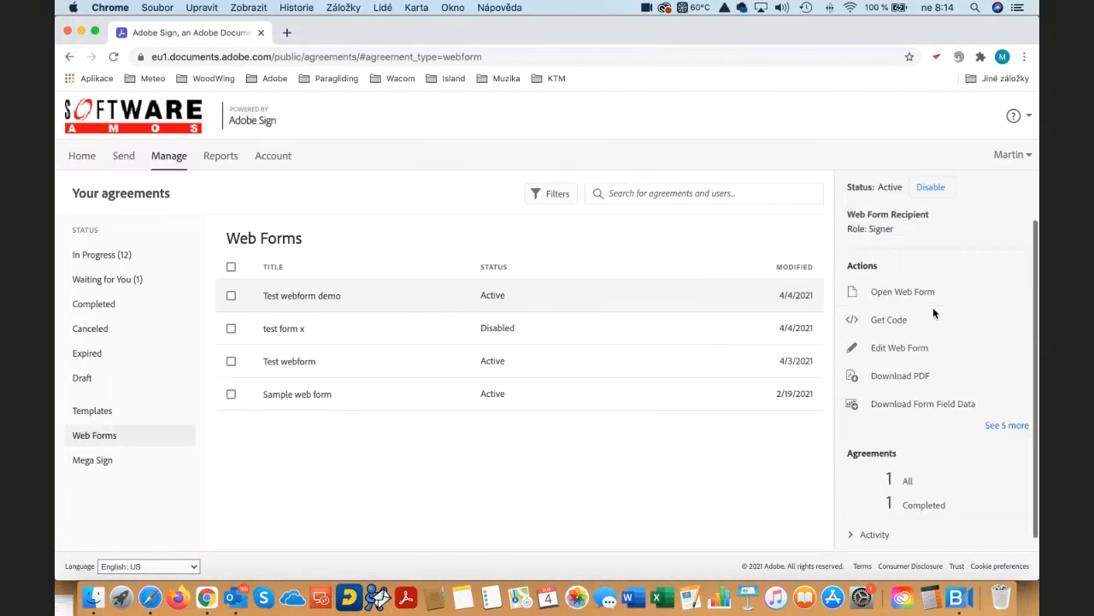
- Download the form field data of Test webform demo and review the submitted values in Numbers, closing the file when done
left_click(911, 404)
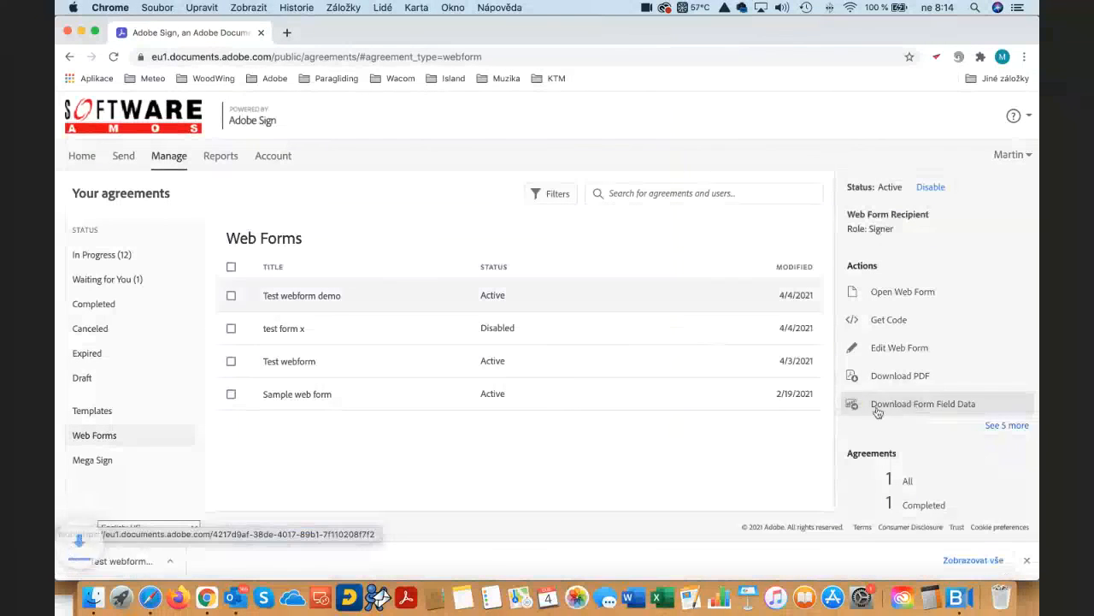
left_click(149, 559)
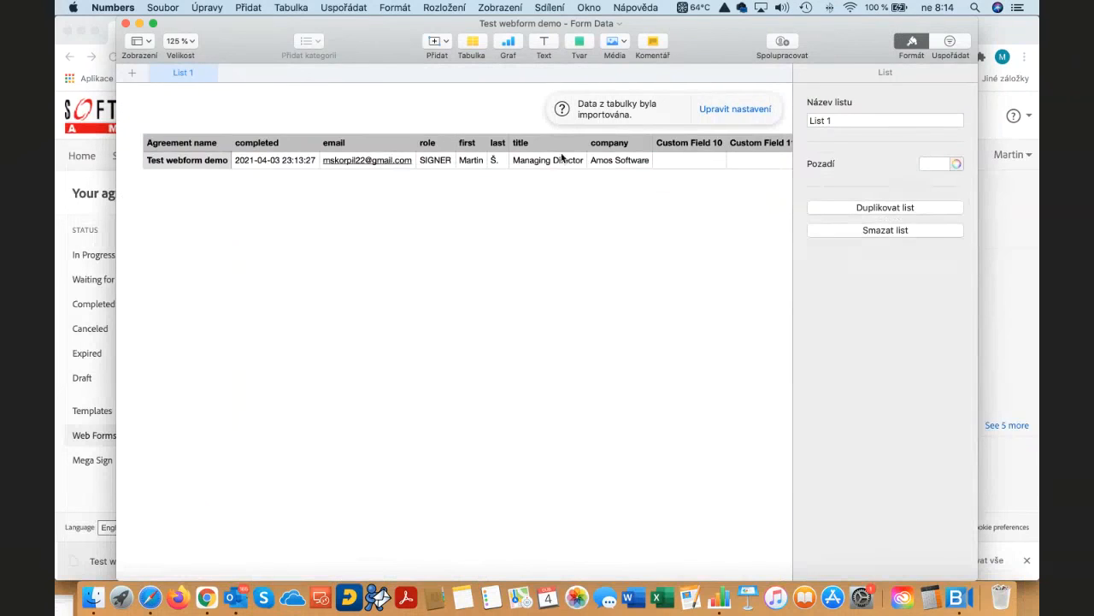
scroll(599, 162, "right", 3)
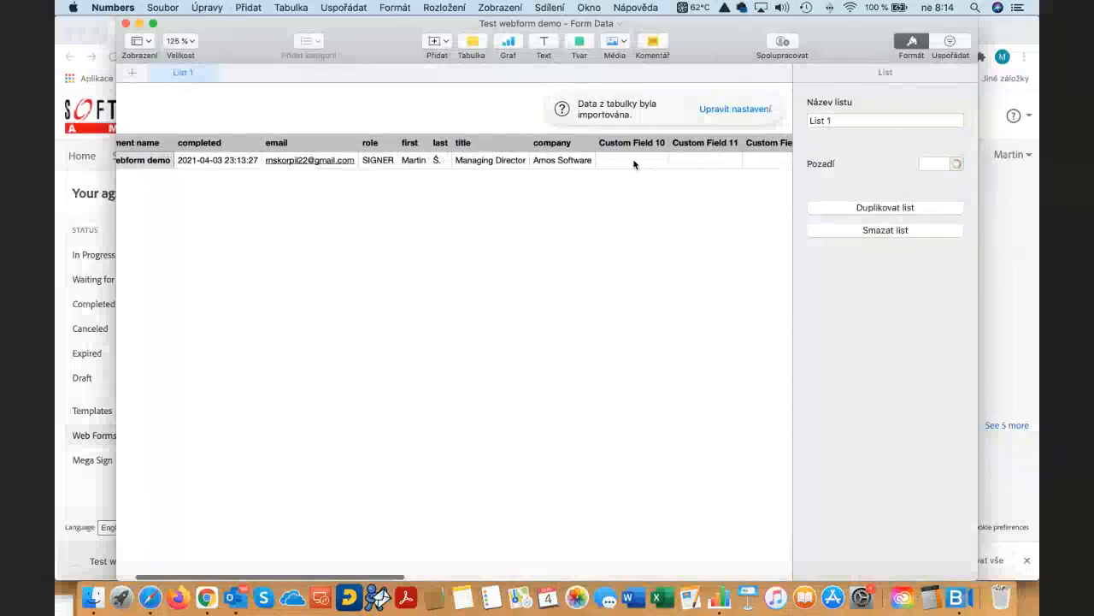
scroll(633, 163, "right", 15)
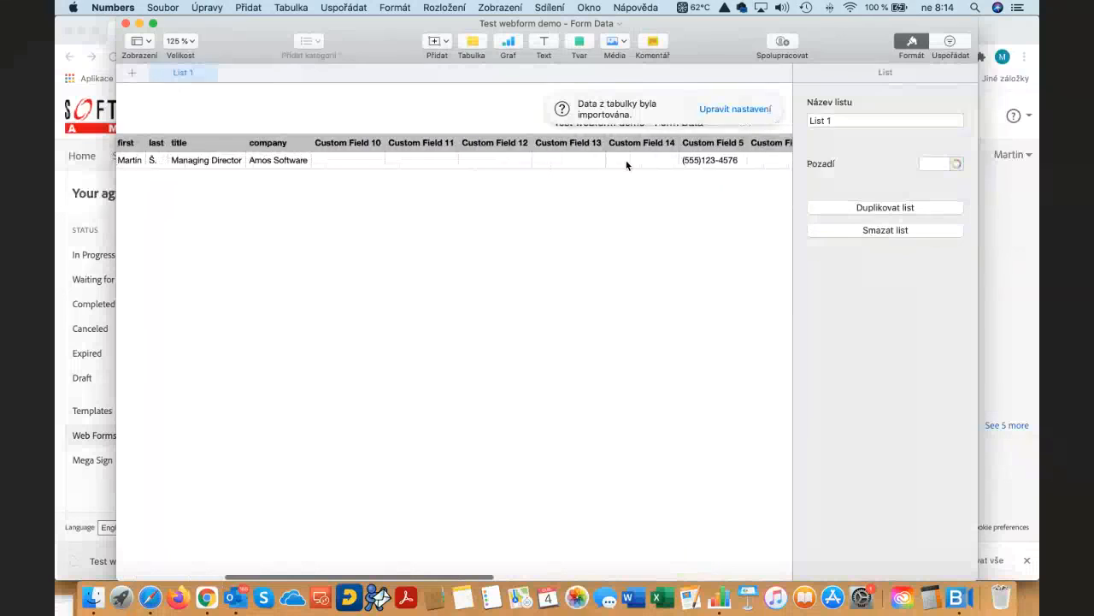
scroll(627, 165, "right", 5)
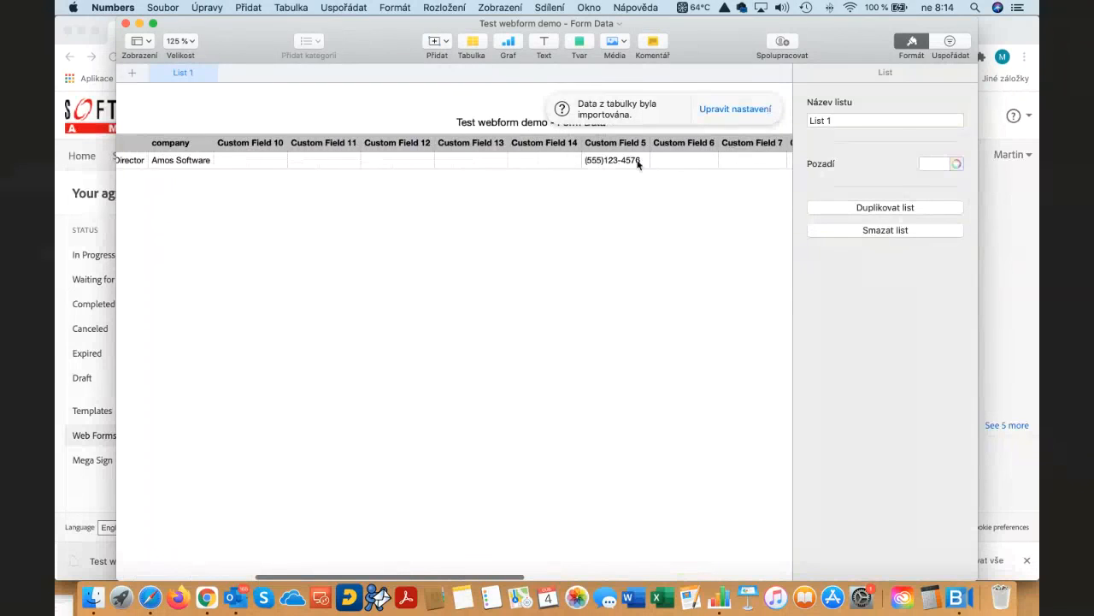
scroll(628, 165, "right", 20)
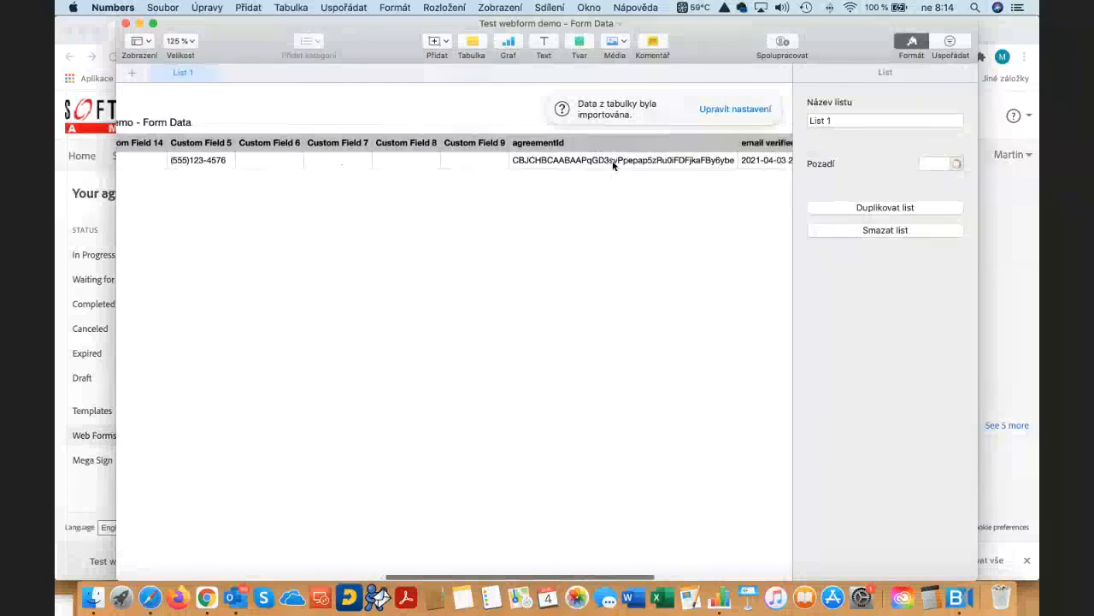
scroll(613, 165, "left", 20)
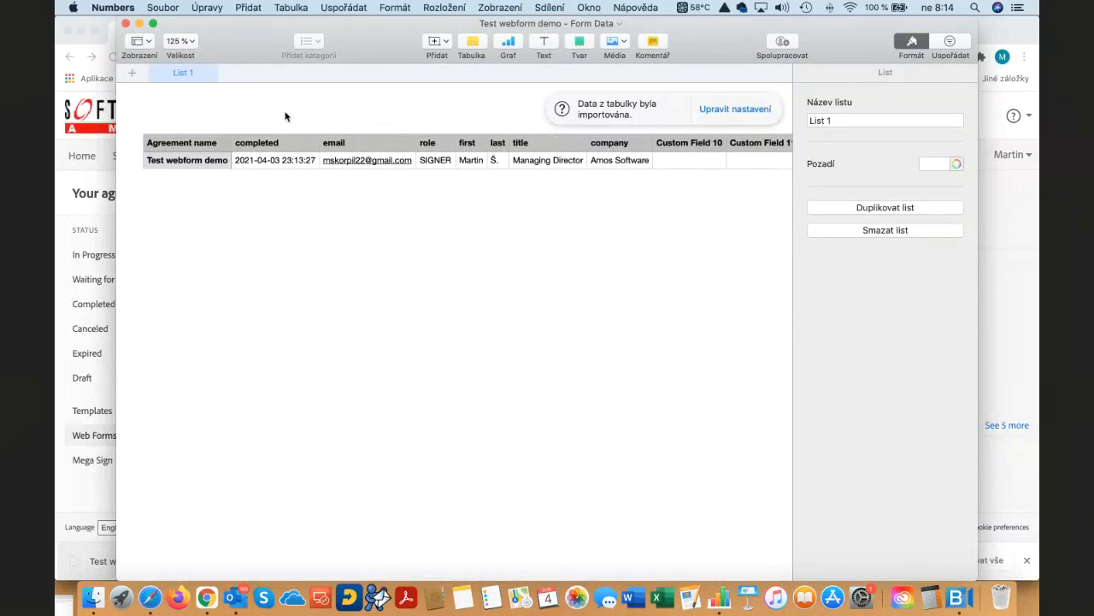
left_click(126, 25)
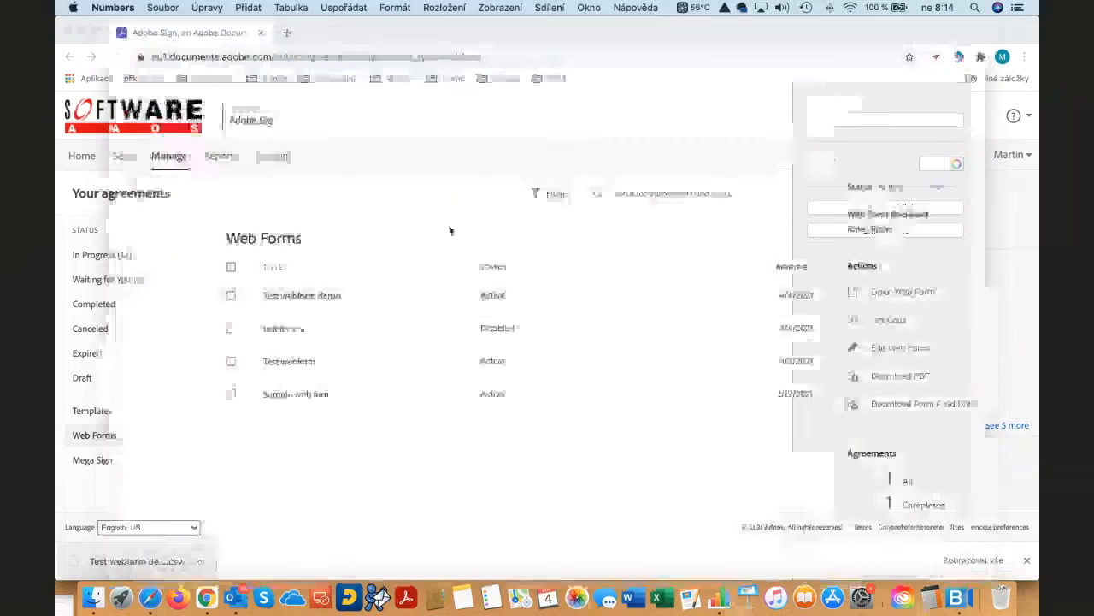